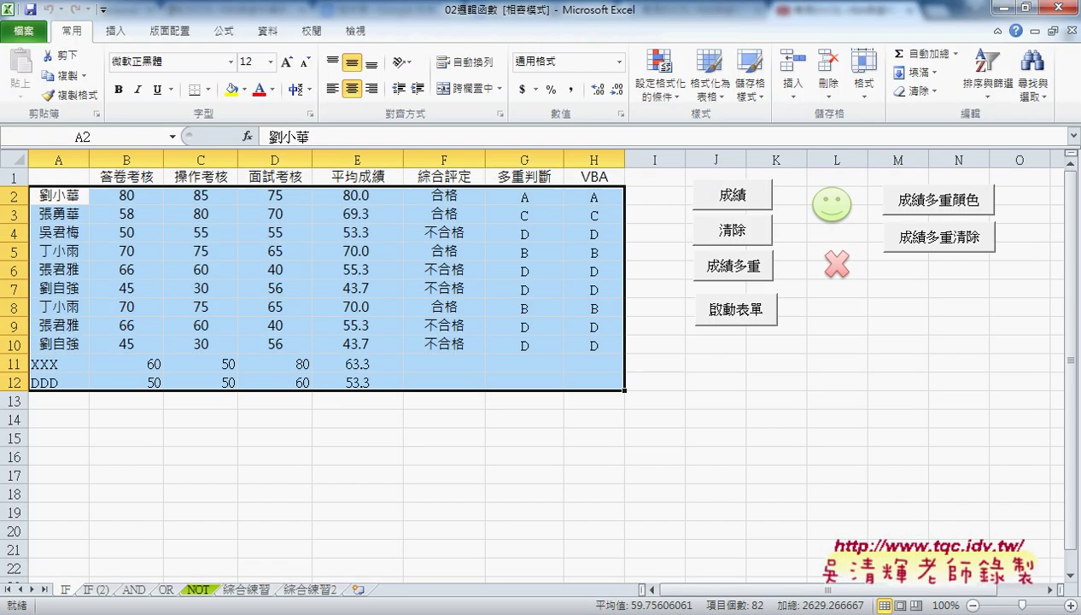
- Demonstrate the existing 成績系統 form from its sheet button, then close it
{"action": "left_click", "coordinate": [698, 454]}
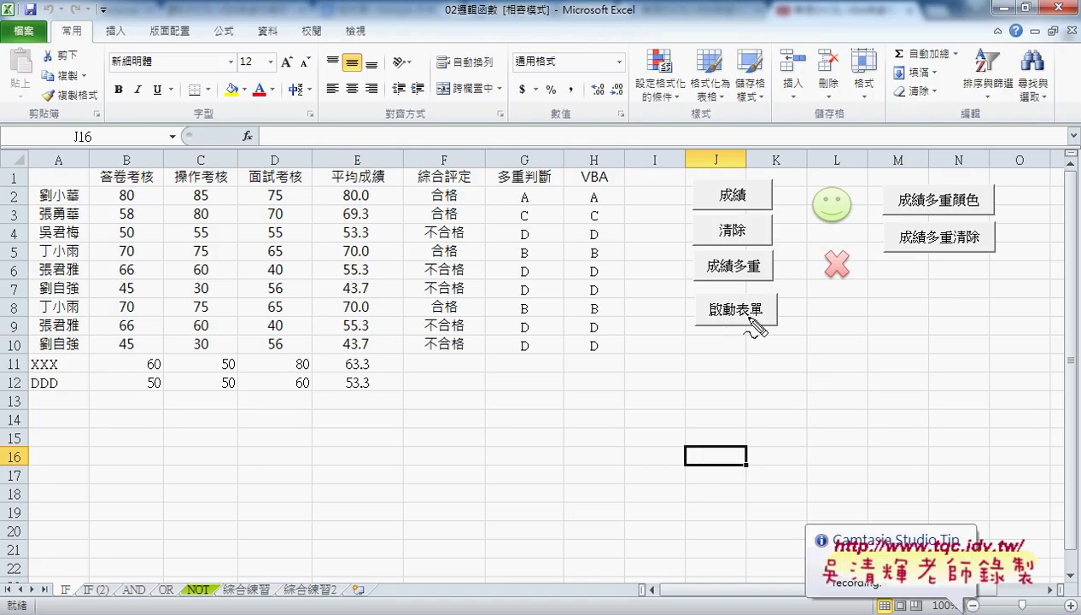
{"action": "mouse_move", "coordinate": [754, 326]}
{"action": "left_mouse_down"}
{"action": "mouse_move", "coordinate": [683, 293]}
{"action": "mouse_move", "coordinate": [772, 323]}
{"action": "left_mouse_up"}
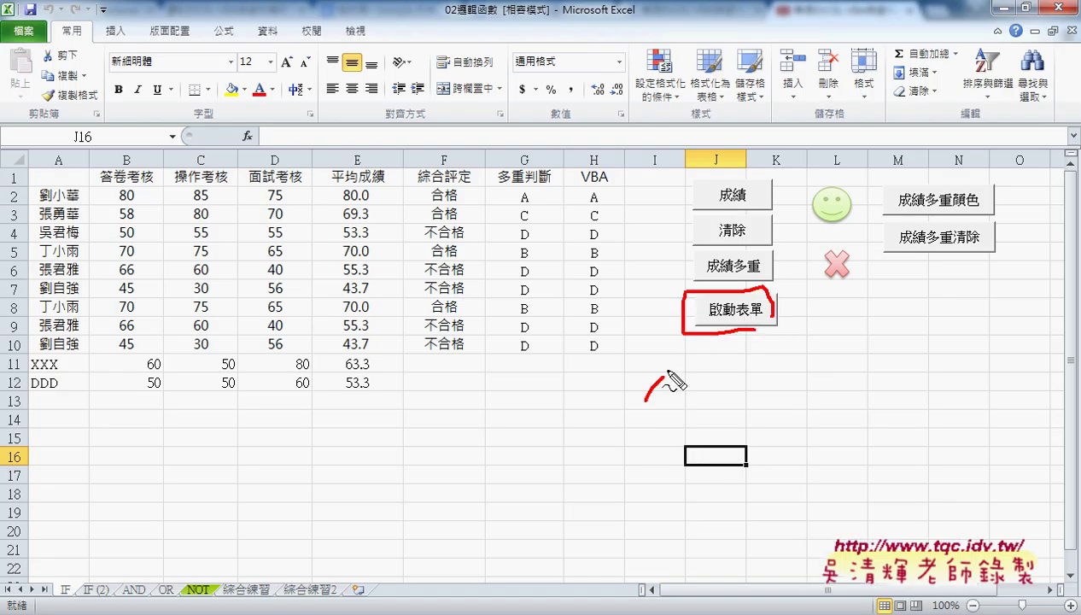
{"action": "left_click_drag", "start_coordinate": [646, 398], "coordinate": [690, 337]}
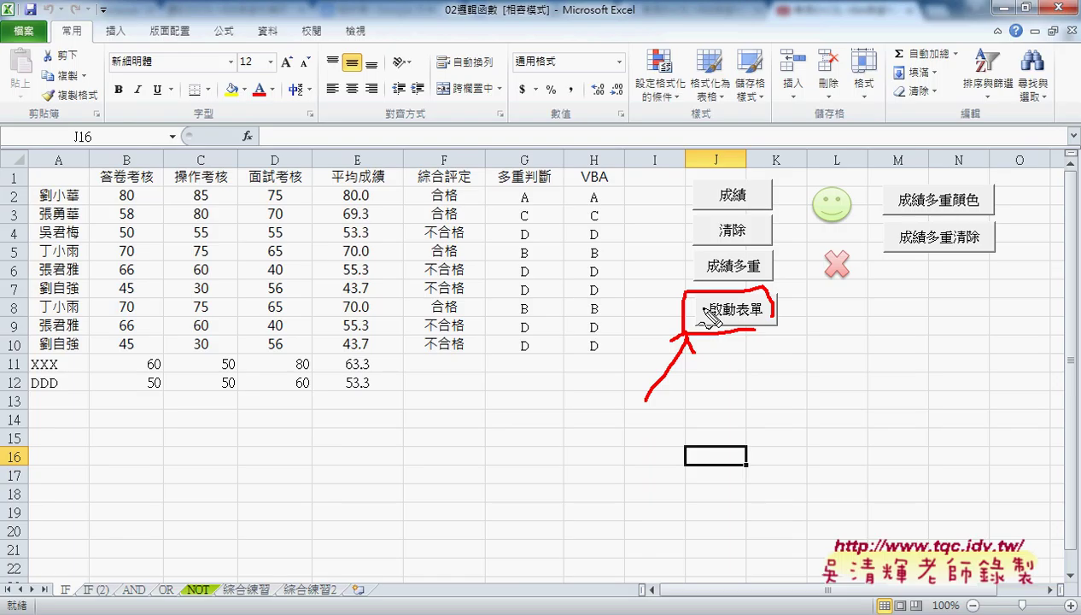
{"action": "key", "text": "Escape"}
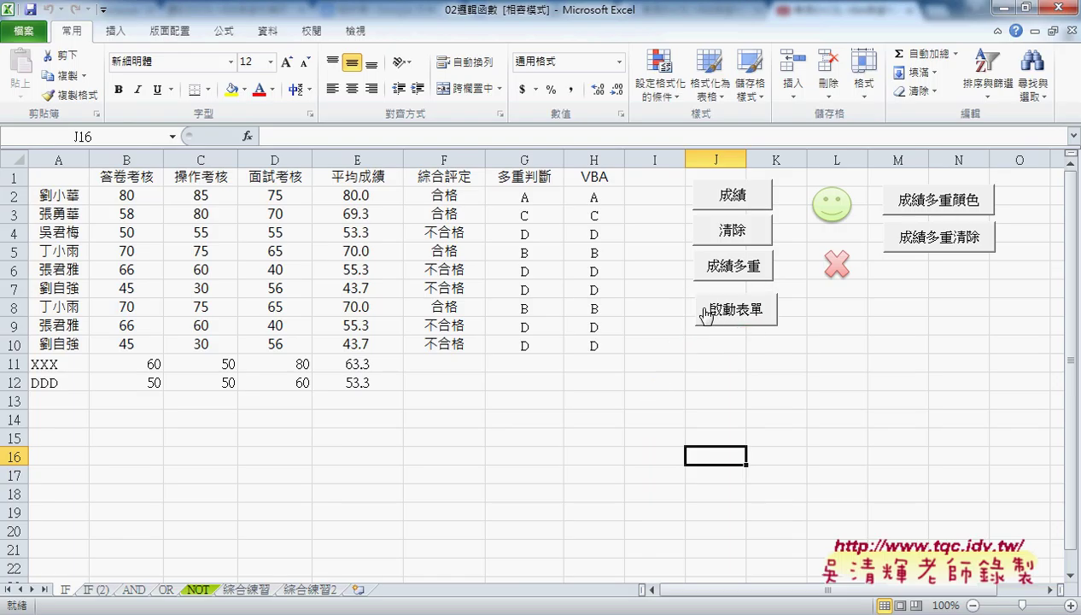
{"action": "left_click", "coordinate": [723, 311]}
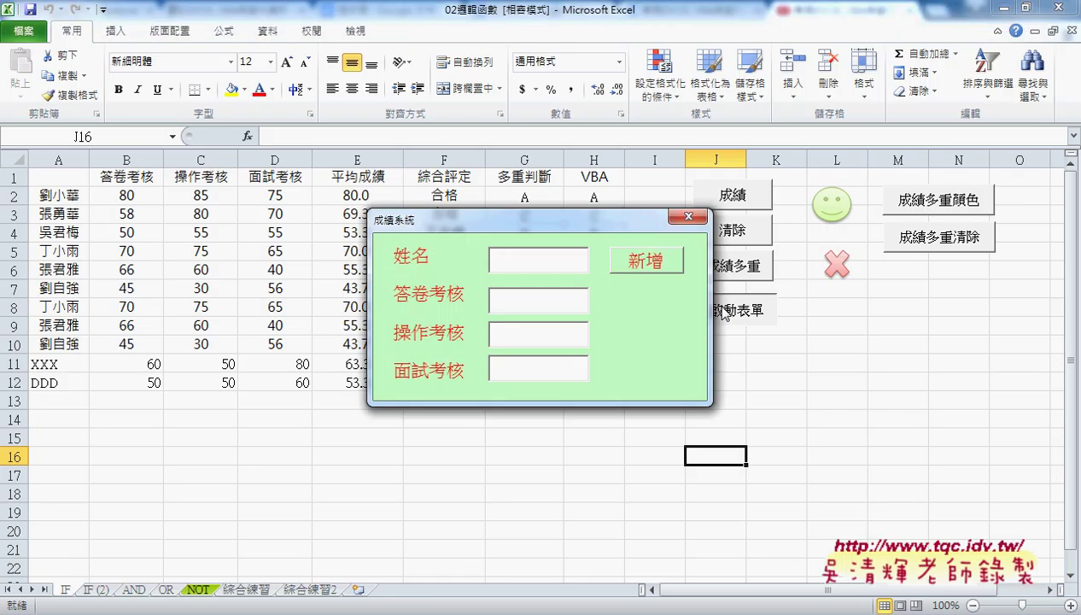
{"action": "left_click", "coordinate": [688, 216]}
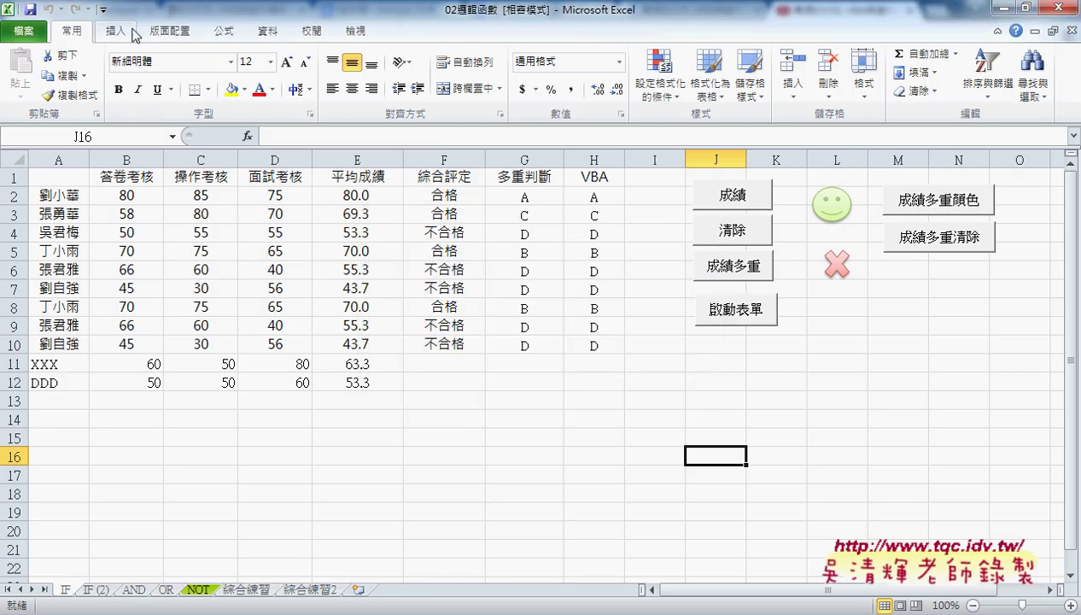
- Enable the 開發人員 tab in Excel Options' ribbon settings and open the Visual Basic editor
{"action": "left_click", "coordinate": [102, 11]}
{"action": "left_click", "coordinate": [196, 287]}
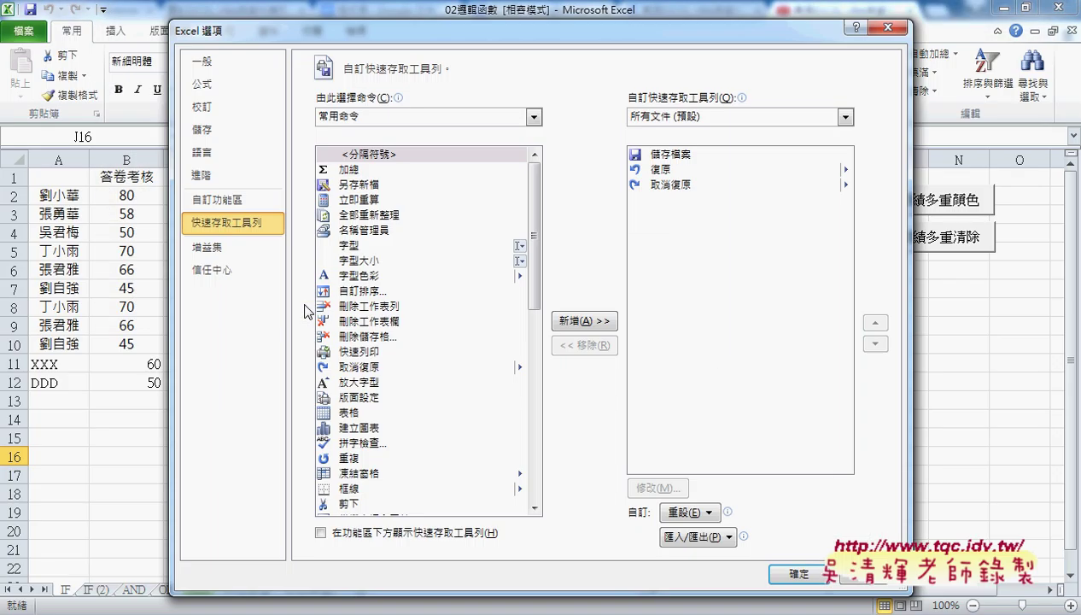
{"action": "left_click", "coordinate": [221, 200]}
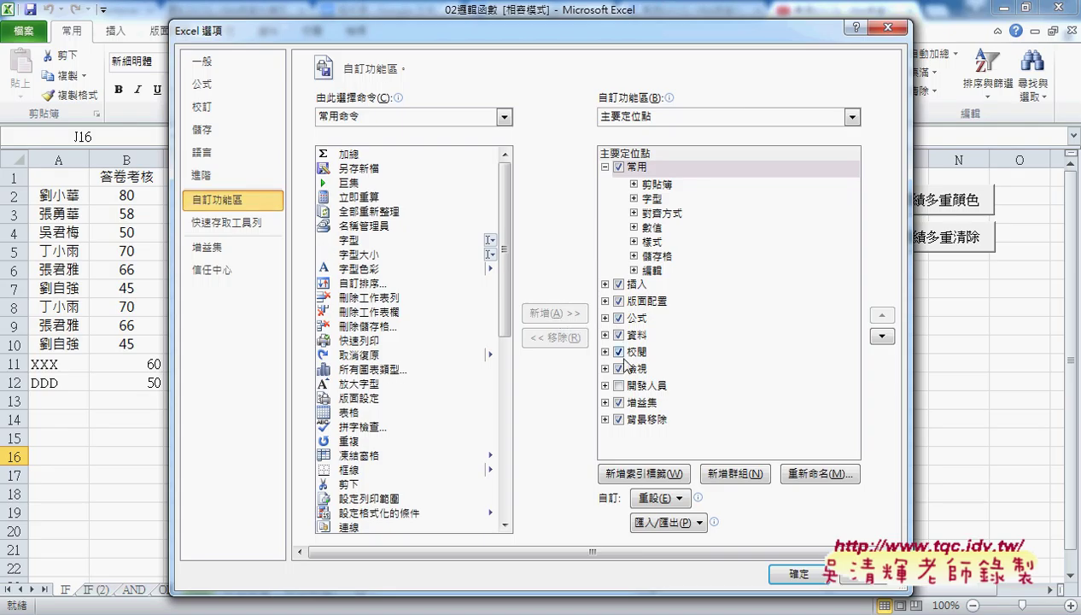
{"action": "left_click", "coordinate": [618, 385]}
{"action": "left_click", "coordinate": [798, 573]}
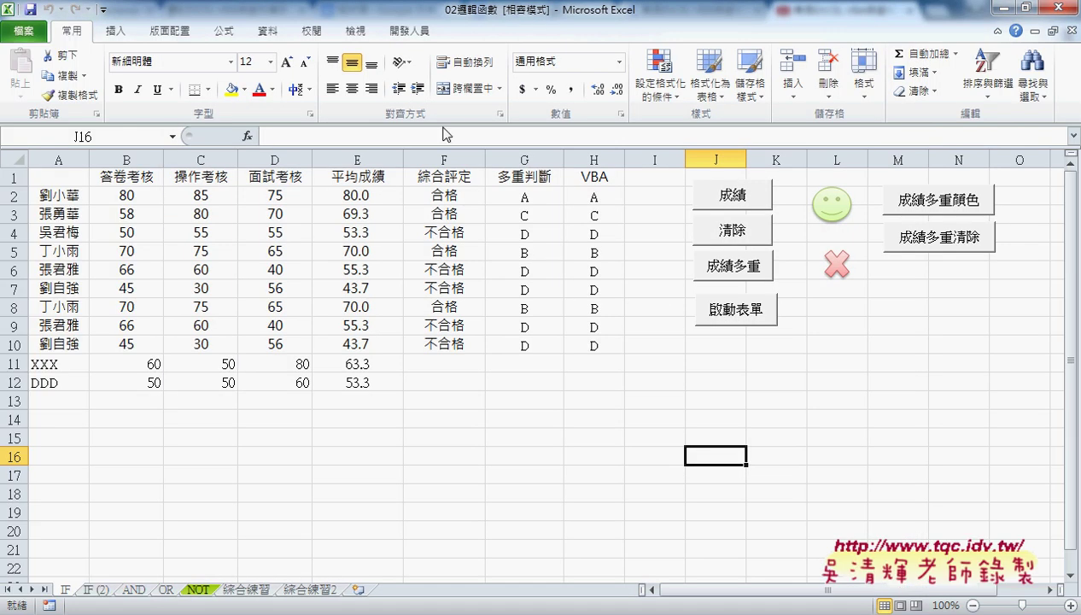
{"action": "left_click", "coordinate": [425, 30]}
{"action": "left_click", "coordinate": [31, 69]}
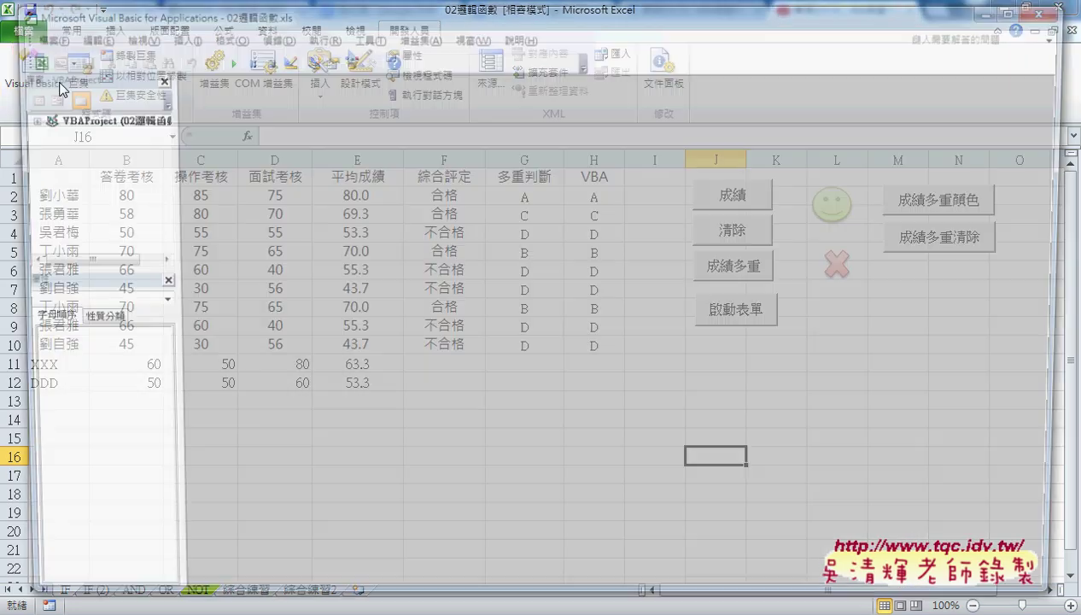
- Unlock the VBA project by entering its project password
{"action": "double_click", "coordinate": [103, 119]}
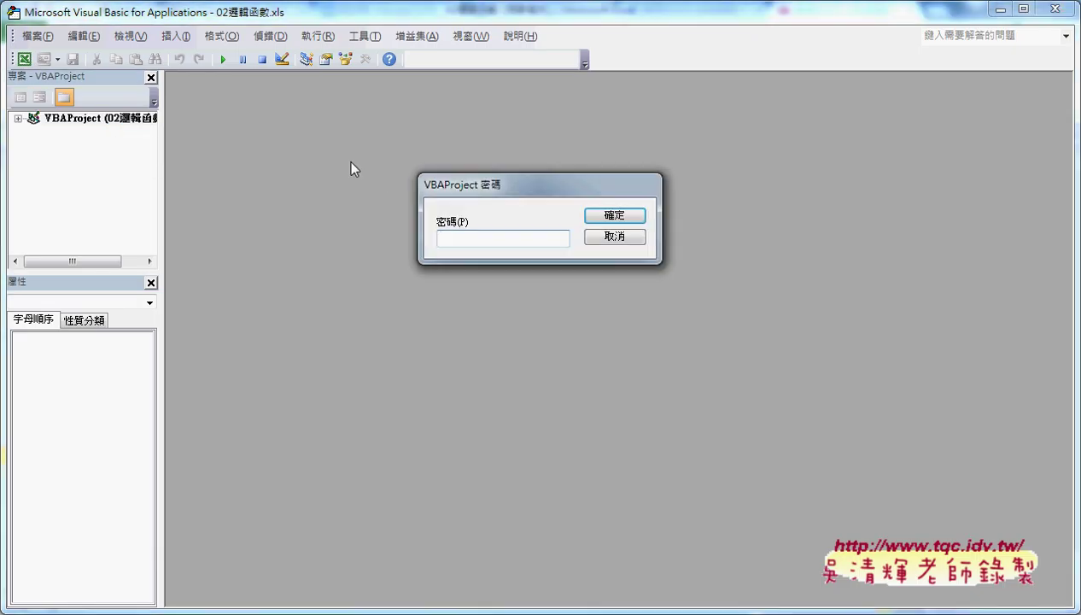
{"action": "key", "text": "Return"}
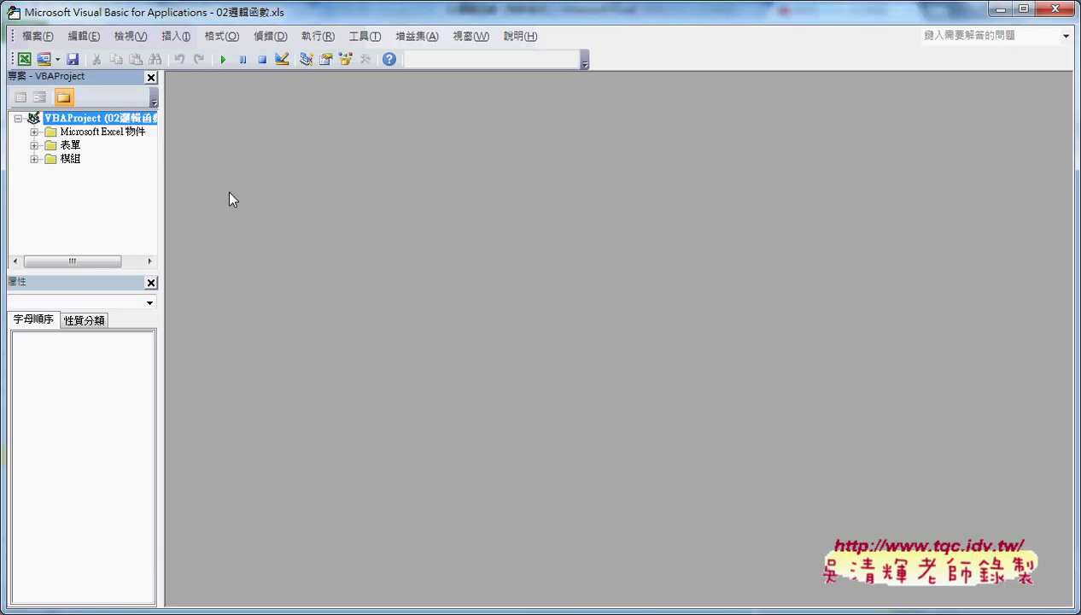
- Open Module1 under 模組 maximized and select the 啟動表單 procedure name
{"action": "double_click", "coordinate": [70, 158]}
{"action": "double_click", "coordinate": [89, 171]}
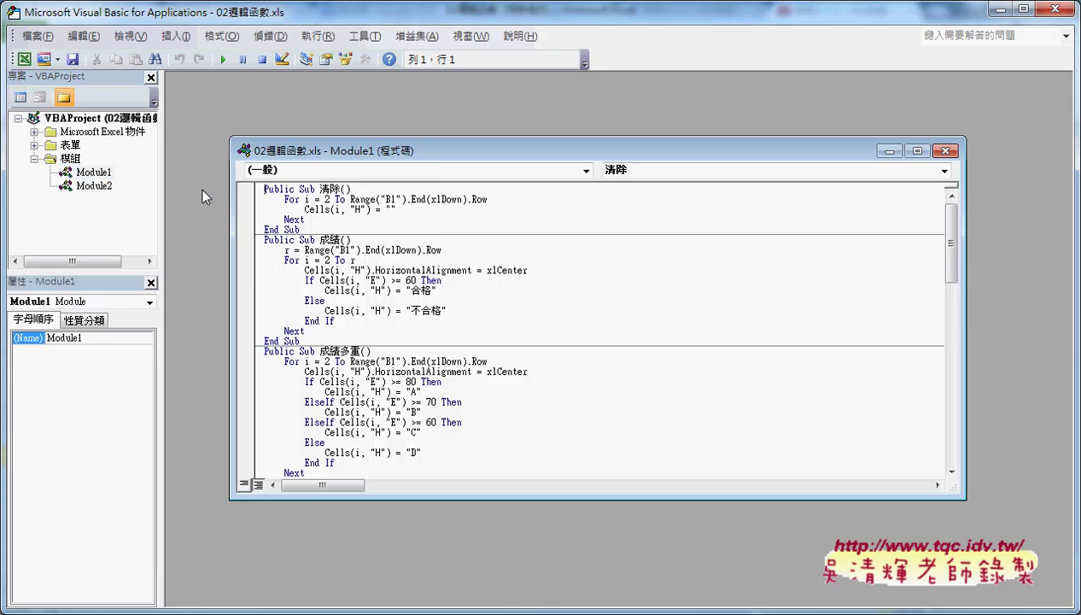
{"action": "double_click", "coordinate": [512, 150]}
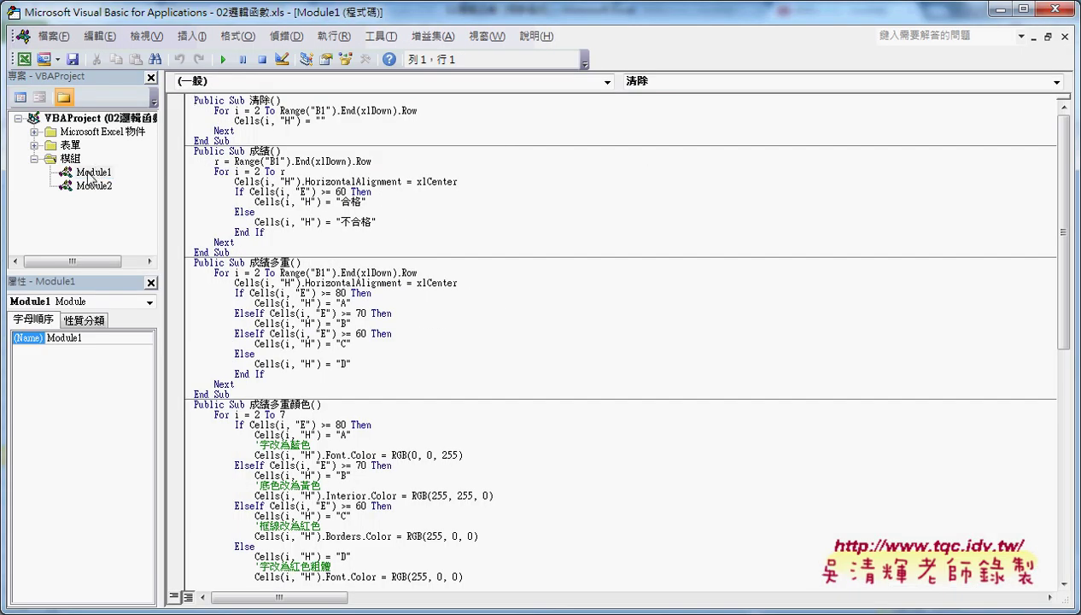
{"action": "scroll", "coordinate": [463, 273], "scroll_direction": "down", "scroll_amount": 6}
{"action": "scroll", "coordinate": [462, 273], "scroll_direction": "down", "scroll_amount": 5}
{"action": "scroll", "coordinate": [462, 273], "scroll_direction": "down", "scroll_amount": 4}
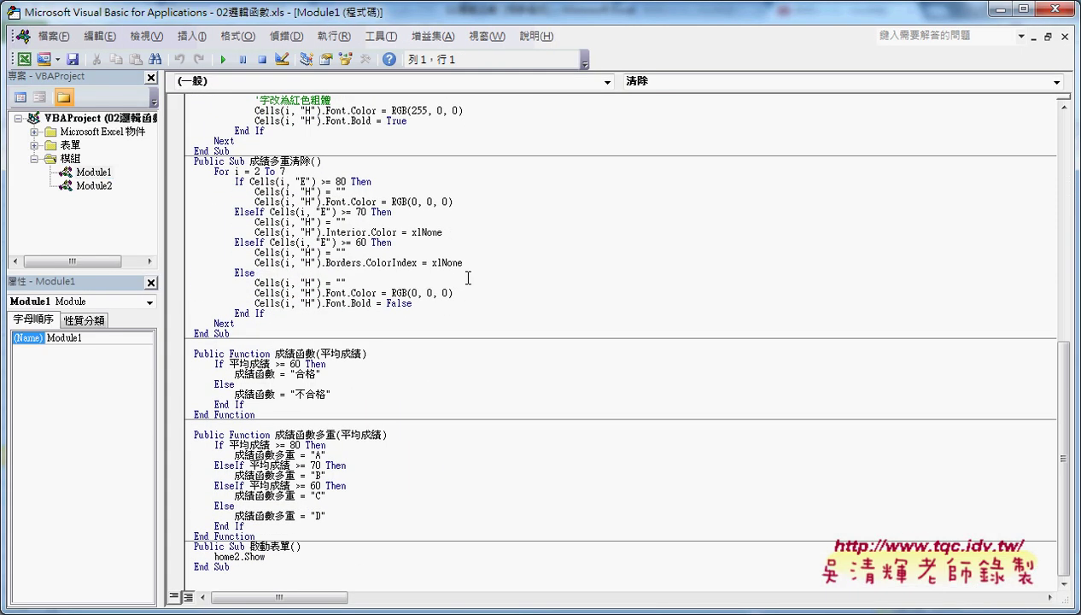
{"action": "left_click", "coordinate": [253, 571]}
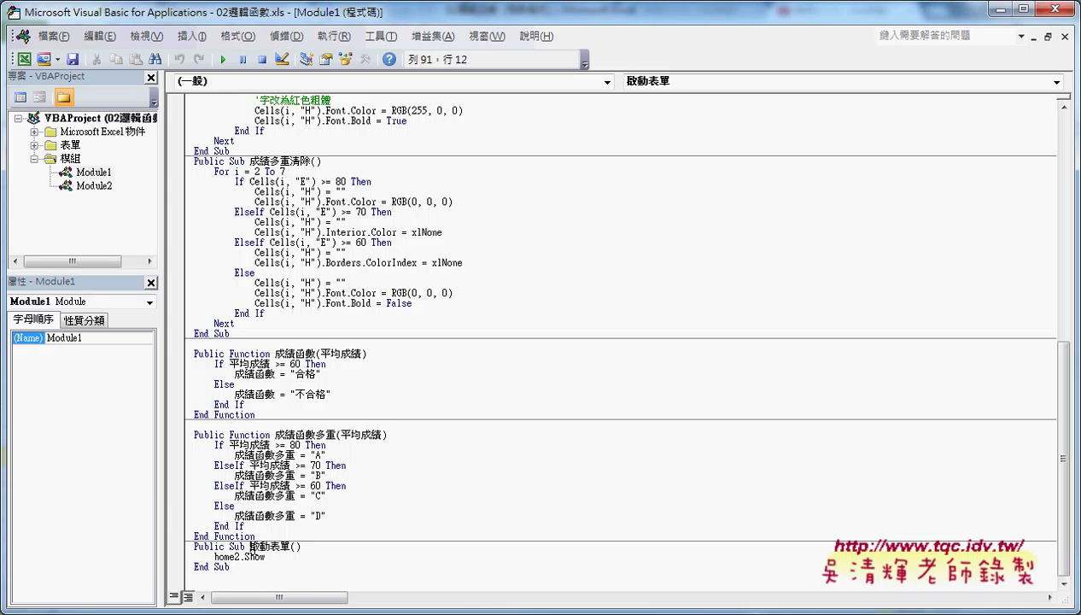
{"action": "left_click_drag", "start_coordinate": [250, 547], "coordinate": [289, 549]}
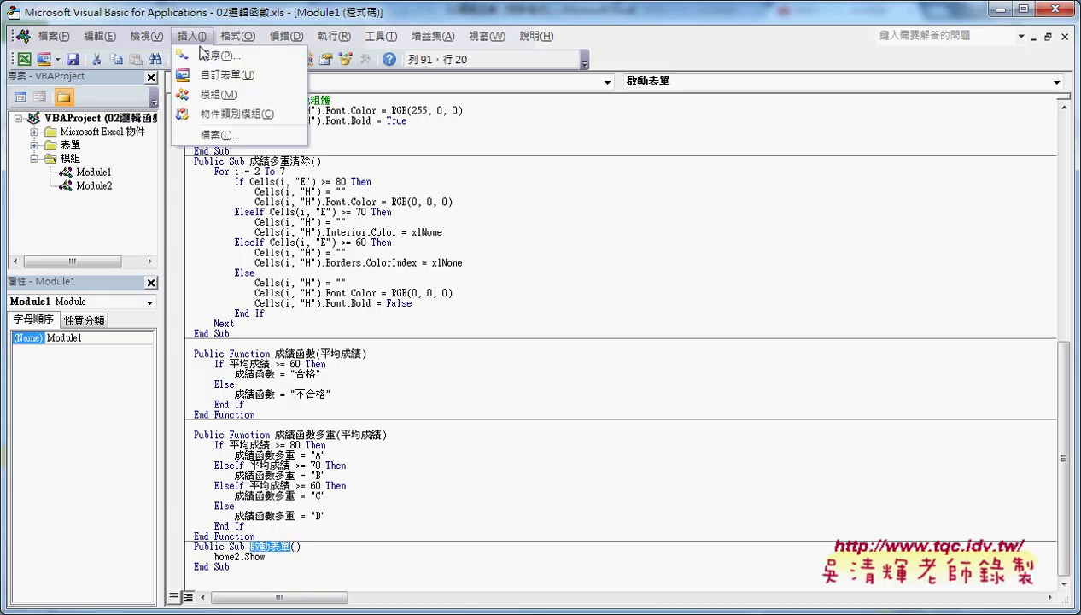
- Bring up Insert > Procedure and cancel the Add Procedure dialog without adding anything
{"action": "left_click", "coordinate": [194, 36]}
{"action": "left_click", "coordinate": [204, 57]}
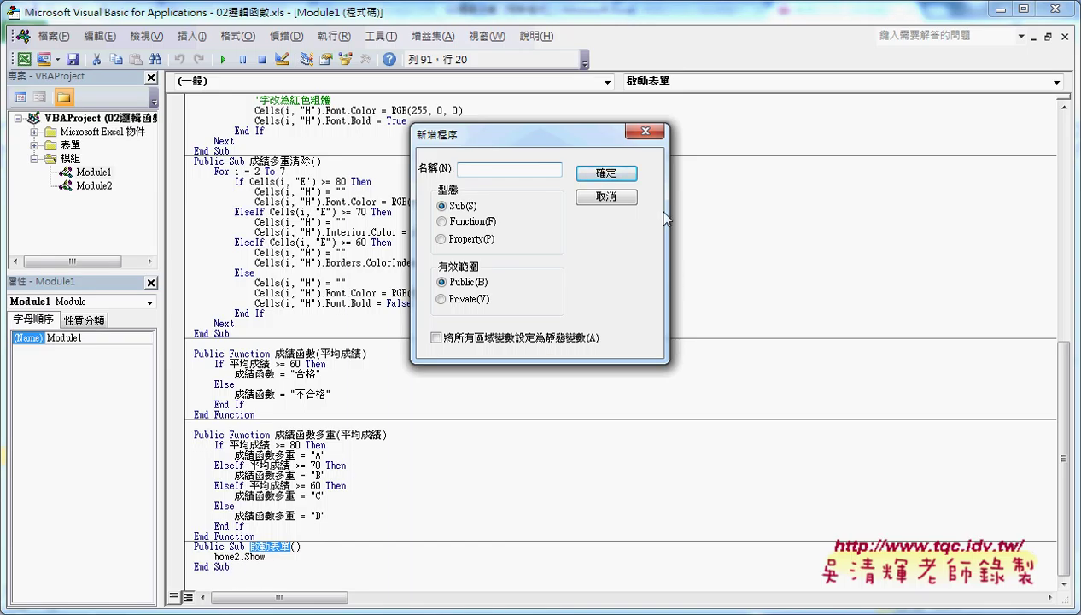
{"action": "left_click", "coordinate": [608, 198]}
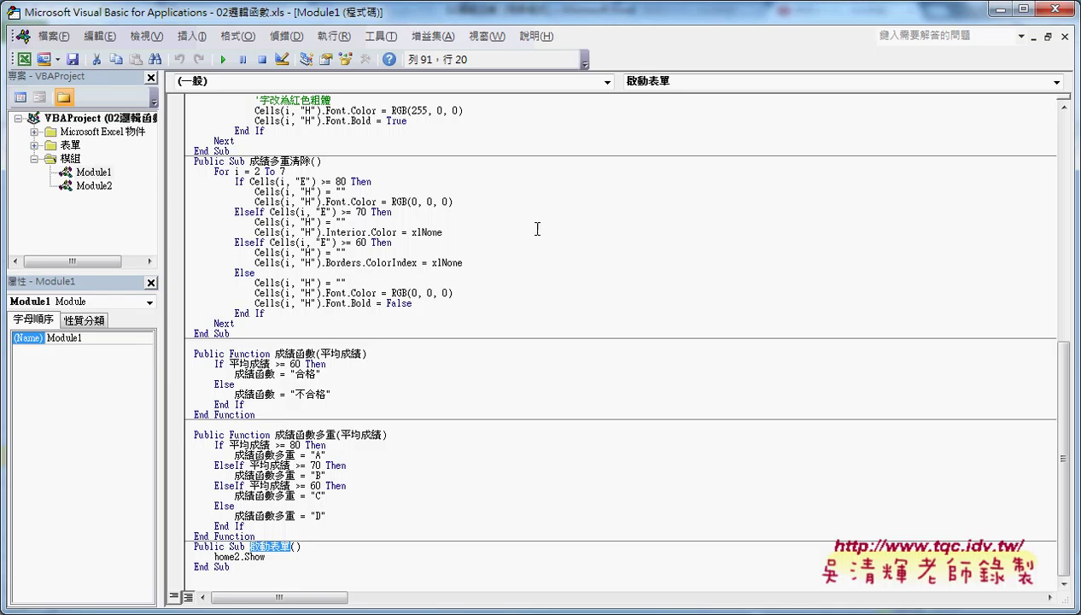
- Expand the 表單 folder to show home and home2, and widen the project tree
{"action": "left_click", "coordinate": [34, 145]}
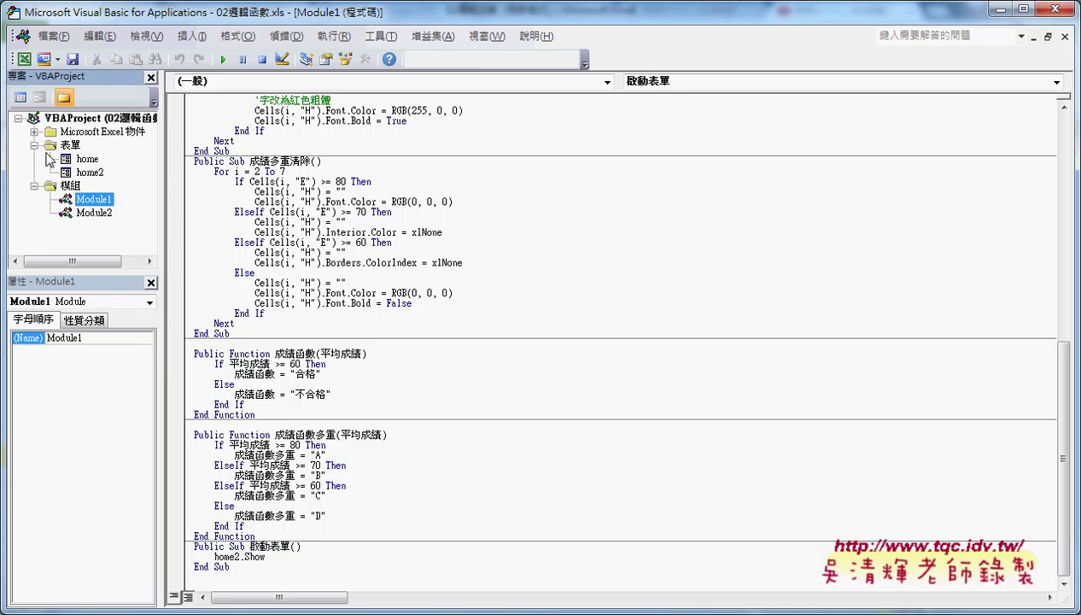
{"action": "left_click", "coordinate": [70, 145]}
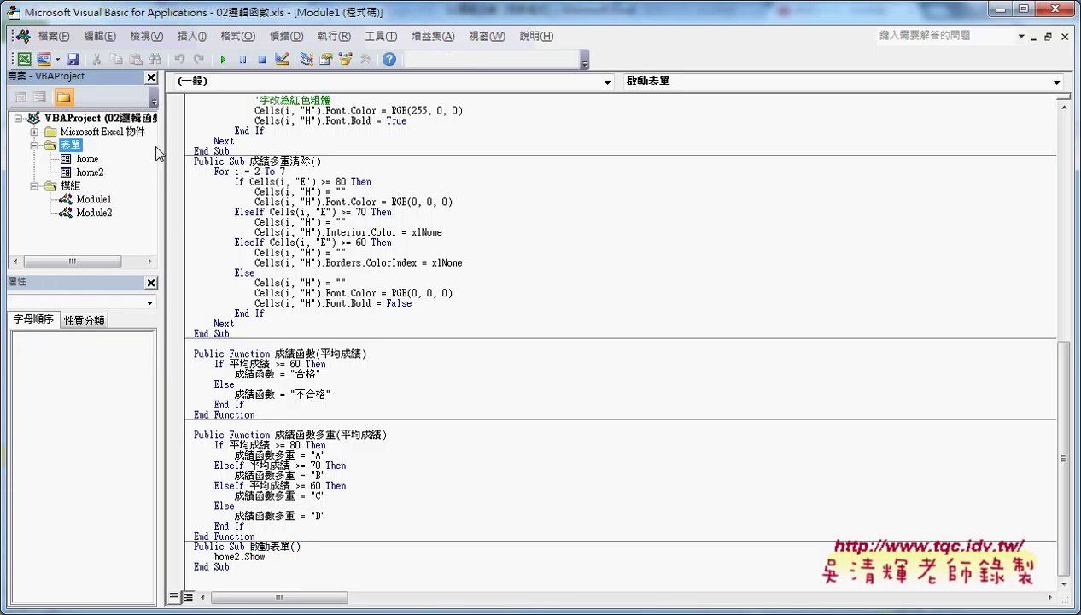
{"action": "left_click_drag", "start_coordinate": [159, 153], "coordinate": [231, 153]}
{"action": "left_click", "coordinate": [152, 119]}
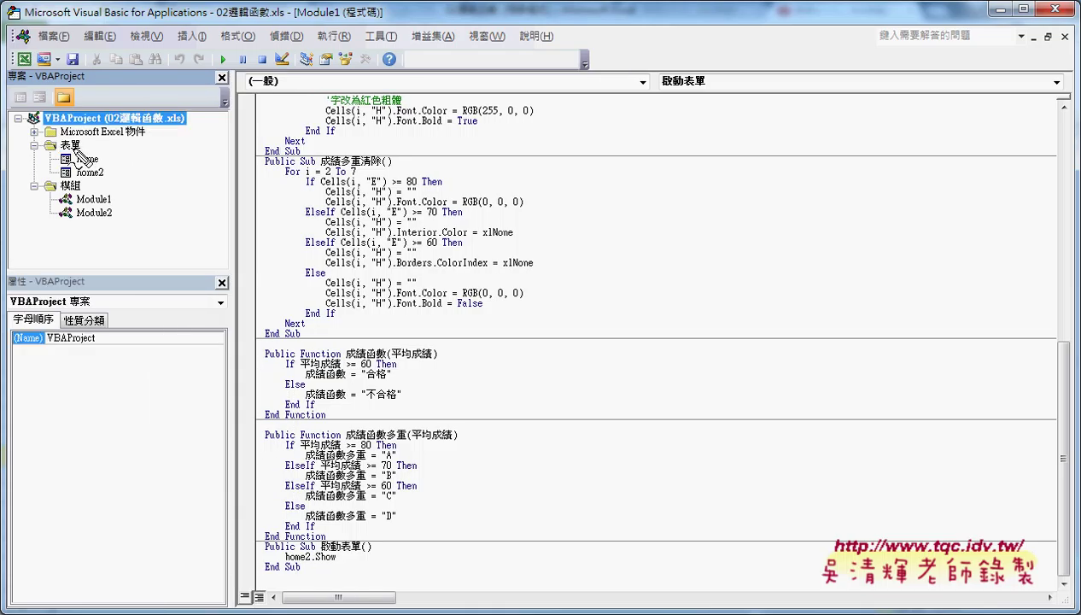
- Mark the 表單 and 模組 folders and the project name in red, then clear the marks
{"action": "left_click_drag", "start_coordinate": [34, 143], "coordinate": [85, 147]}
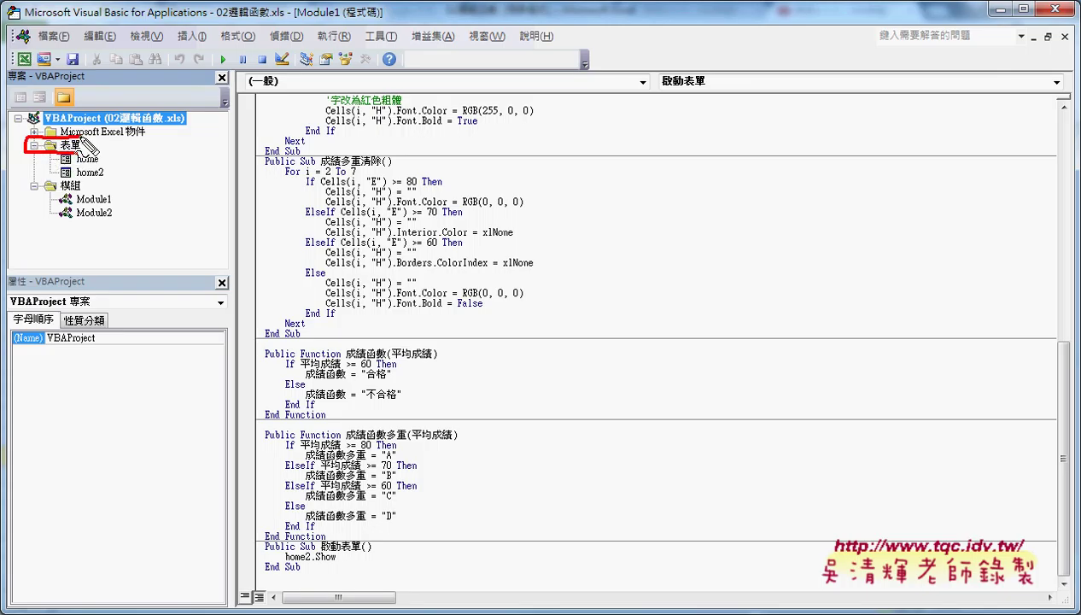
{"action": "mouse_move", "coordinate": [167, 160]}
{"action": "left_mouse_down"}
{"action": "mouse_move", "coordinate": [83, 147]}
{"action": "mouse_move", "coordinate": [96, 154]}
{"action": "left_mouse_up"}
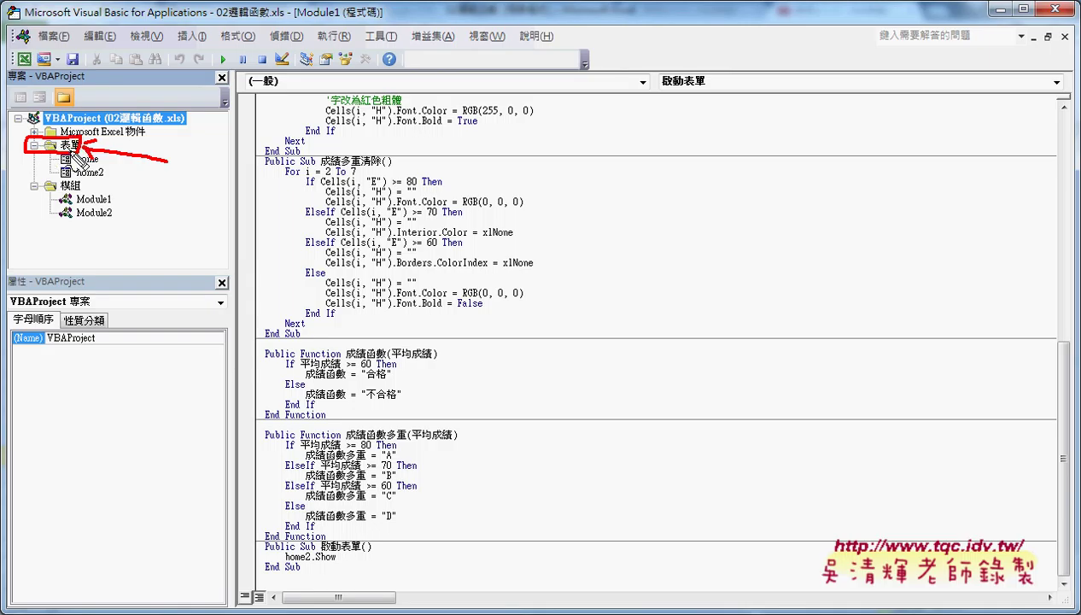
{"action": "left_click_drag", "start_coordinate": [83, 196], "coordinate": [81, 176]}
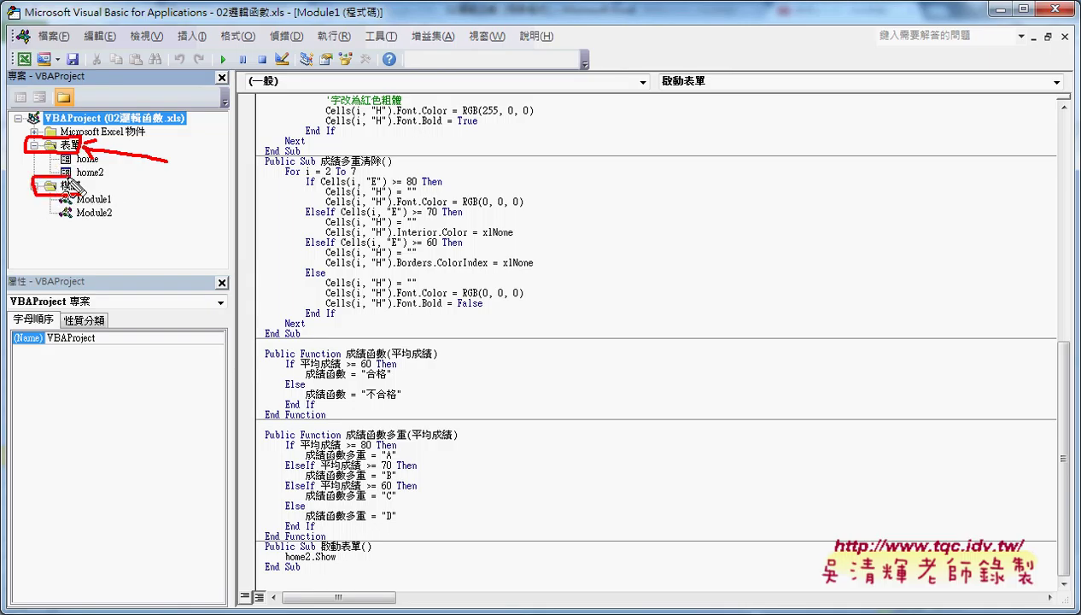
{"action": "left_click_drag", "start_coordinate": [175, 193], "coordinate": [87, 183]}
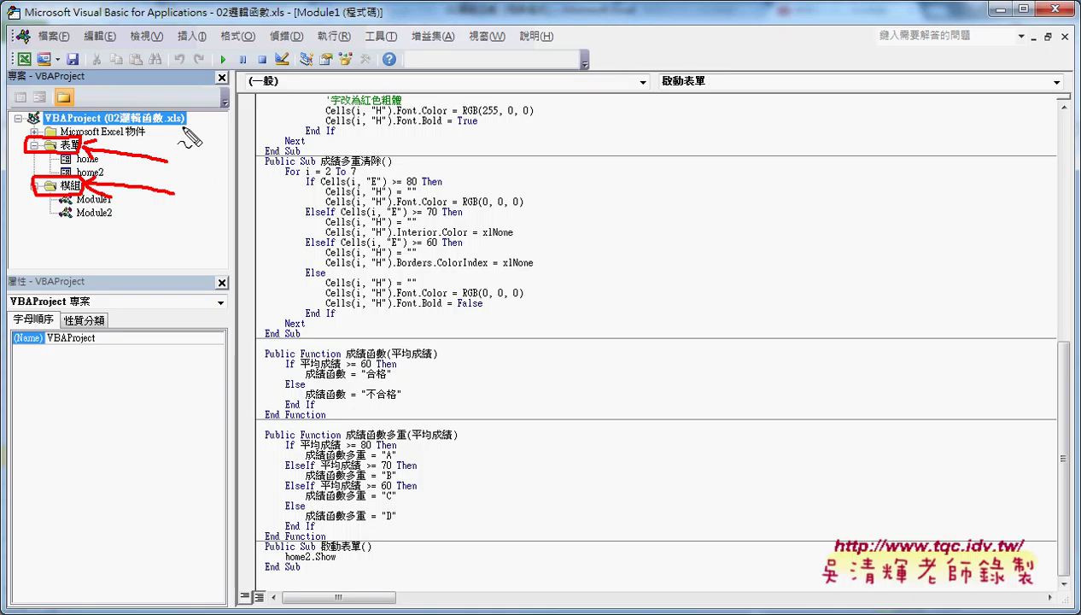
{"action": "mouse_move", "coordinate": [188, 126]}
{"action": "left_mouse_down"}
{"action": "mouse_move", "coordinate": [17, 146]}
{"action": "mouse_move", "coordinate": [194, 128]}
{"action": "mouse_move", "coordinate": [194, 111]}
{"action": "mouse_move", "coordinate": [211, 125]}
{"action": "left_mouse_up"}
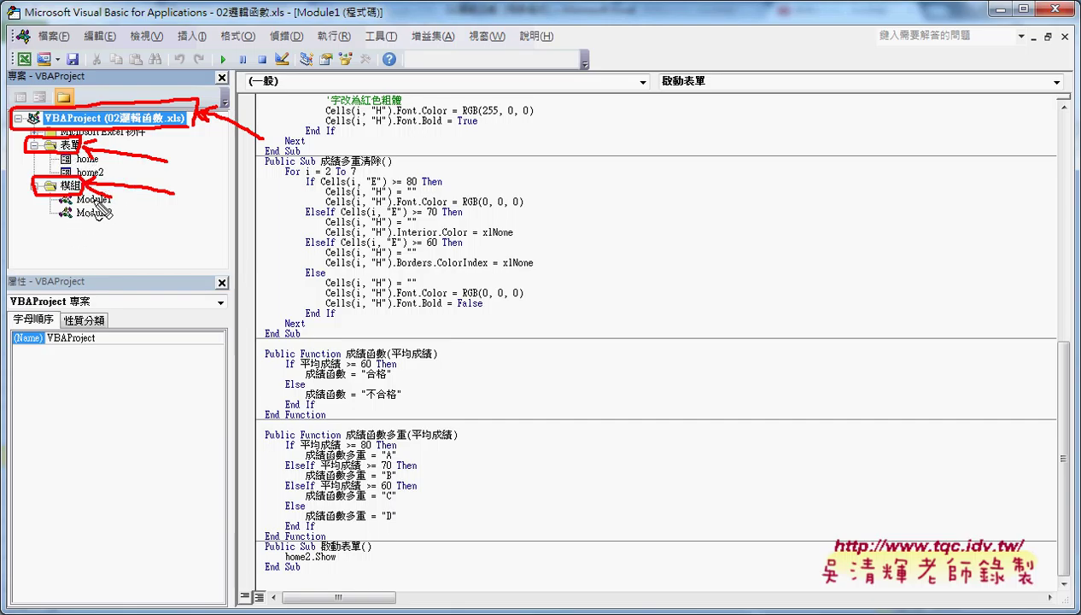
{"action": "mouse_move", "coordinate": [316, 587]}
{"action": "left_mouse_down"}
{"action": "mouse_move", "coordinate": [249, 579]}
{"action": "mouse_move", "coordinate": [401, 534]}
{"action": "mouse_move", "coordinate": [391, 579]}
{"action": "left_mouse_up"}
{"action": "key", "text": "Escape"}
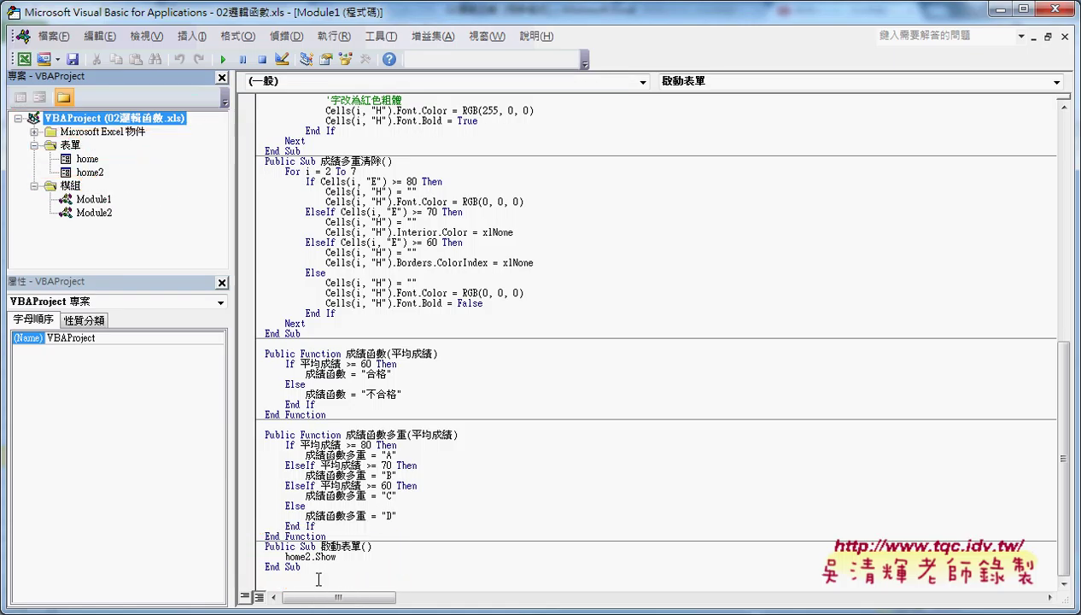
- Back in Excel, draw a new Form Control button beside the existing ones
{"action": "left_click", "coordinate": [1055, 11]}
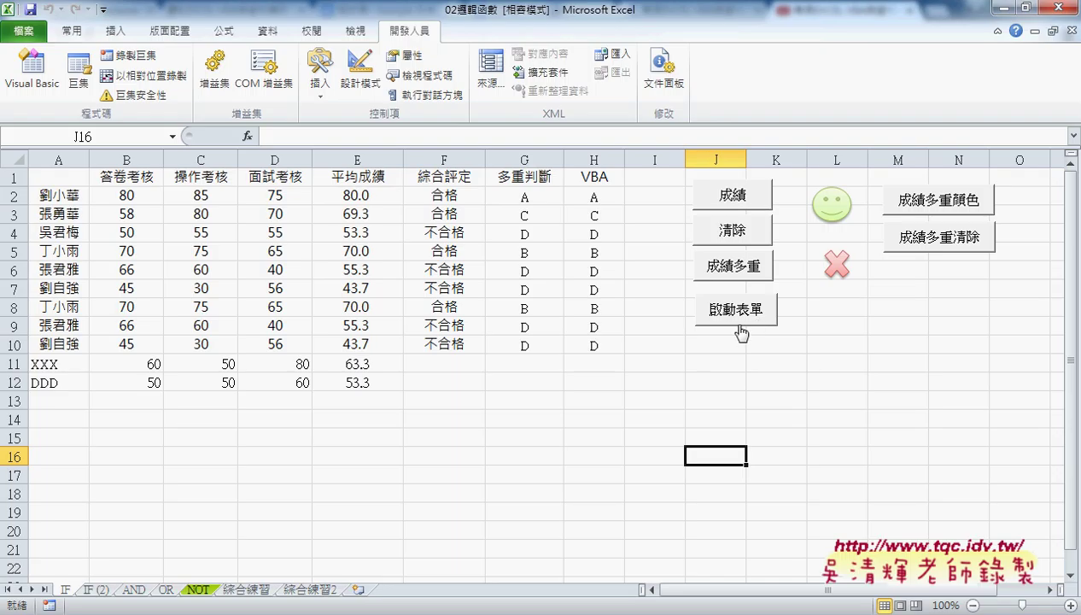
{"action": "left_click", "coordinate": [319, 96]}
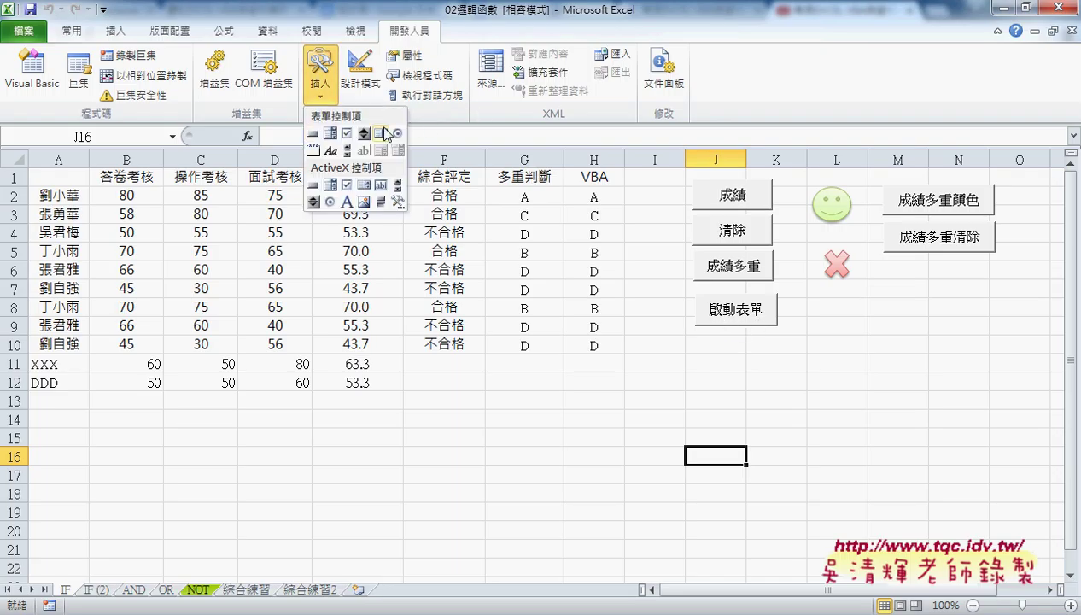
{"action": "left_click", "coordinate": [313, 135]}
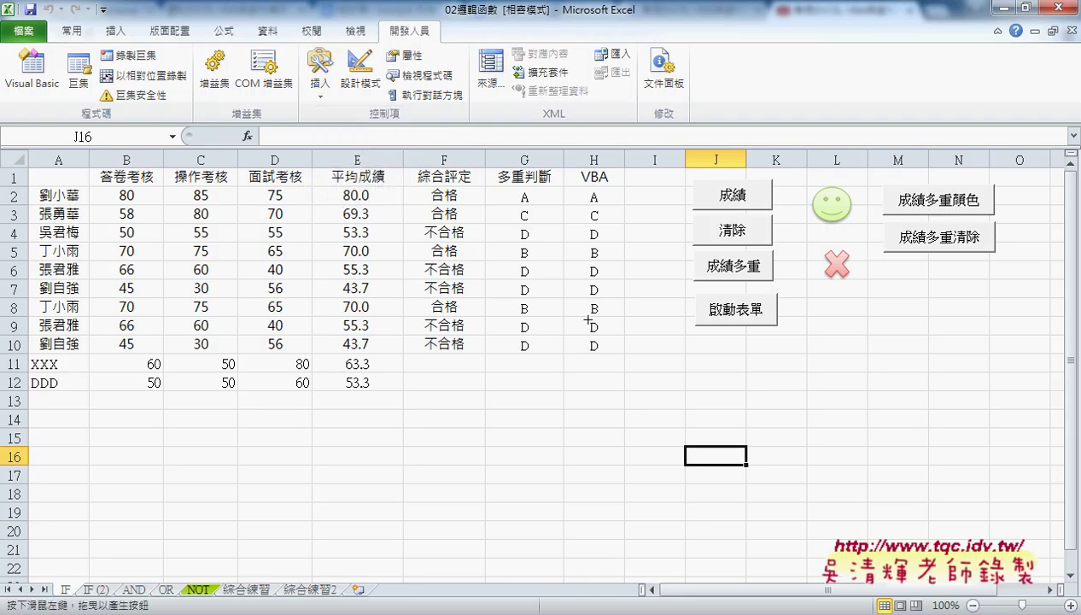
{"action": "left_click_drag", "start_coordinate": [819, 305], "coordinate": [924, 347]}
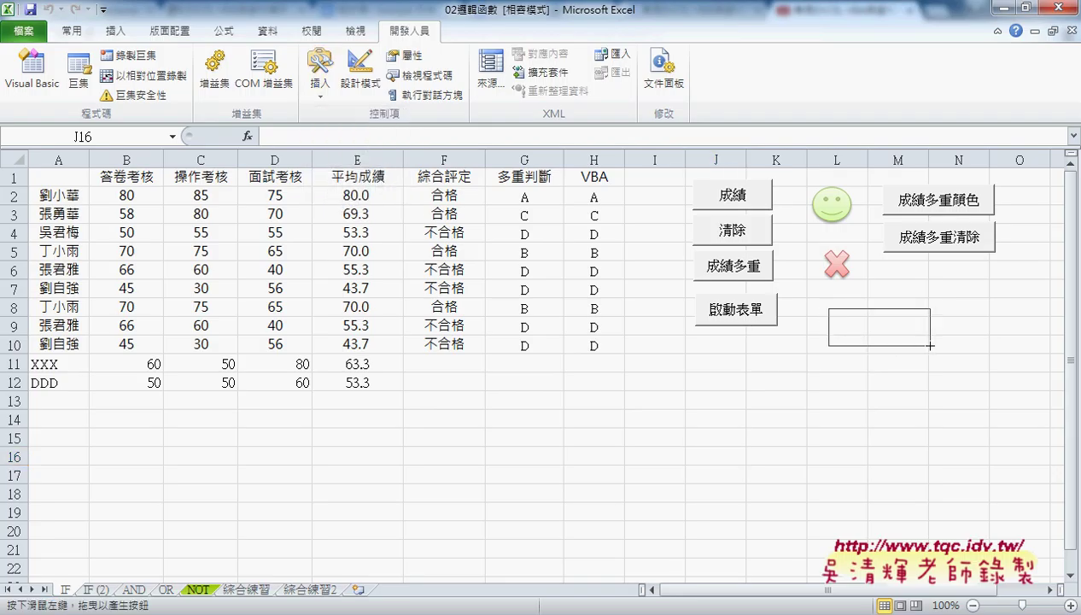
- Assign the 啟動表單 macro to the new button
{"action": "left_click", "coordinate": [403, 257]}
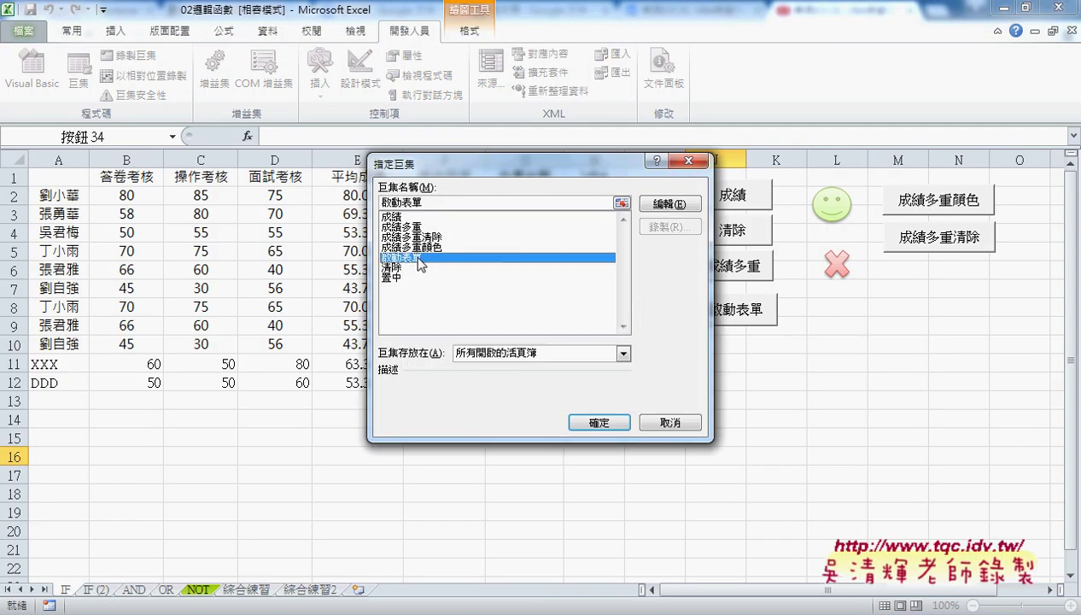
{"action": "left_click_drag", "start_coordinate": [427, 203], "coordinate": [376, 203]}
{"action": "right_click", "coordinate": [391, 202]}
{"action": "left_click", "coordinate": [446, 244]}
{"action": "left_click", "coordinate": [600, 422]}
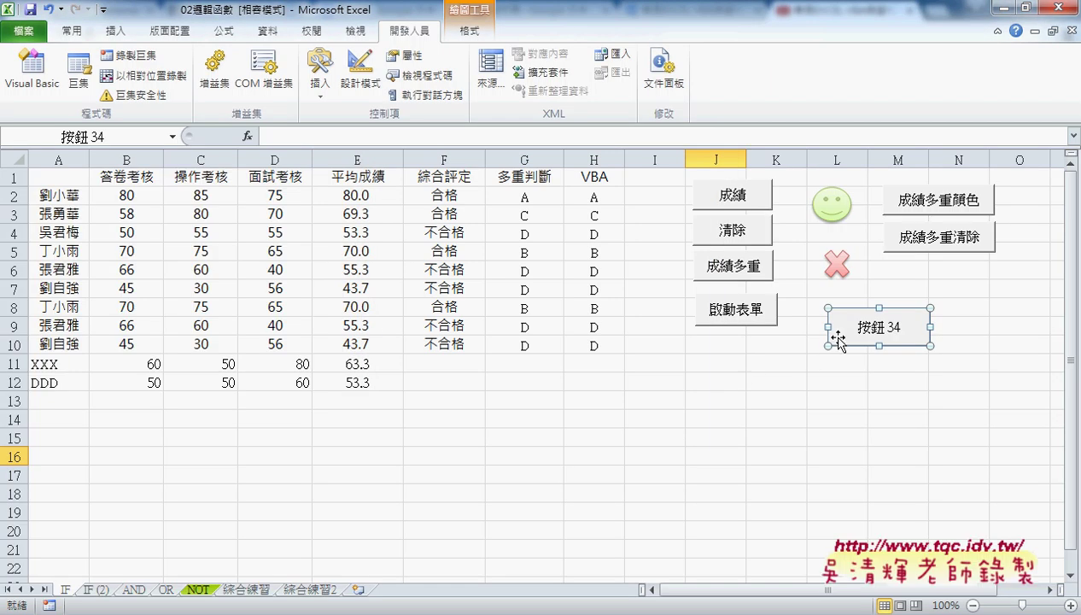
- Caption the button 啟動表單 and use it to open the 成績系統 form
{"action": "key", "text": "Delete"}
{"action": "key", "text": "Delete"}
{"action": "key", "text": "Delete"}
{"action": "key", "text": "Delete"}
{"action": "key", "text": "Delete"}
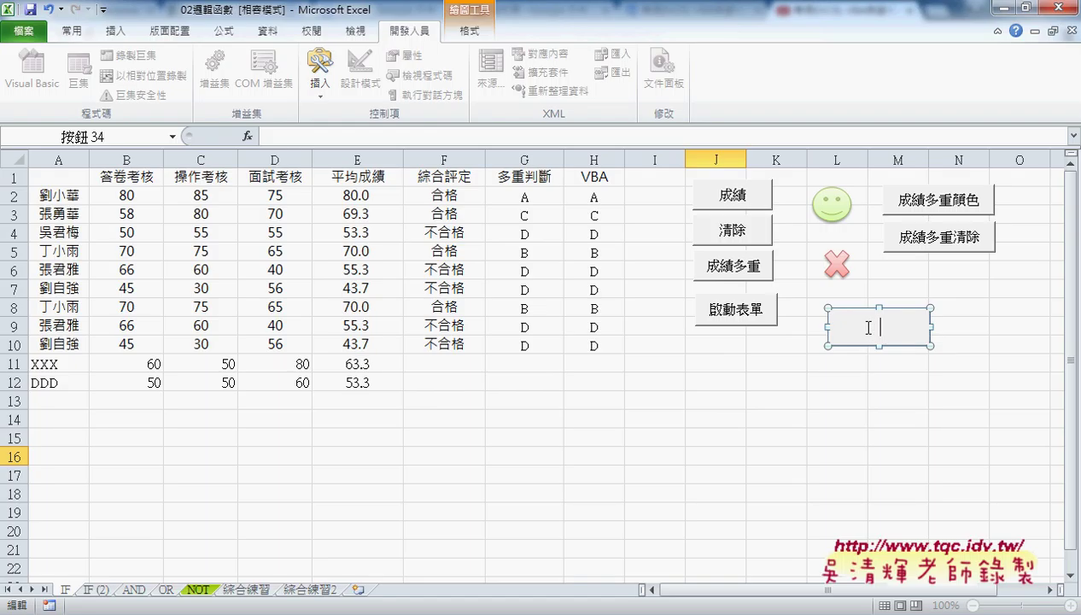
{"action": "key", "text": "ctrl+v"}
{"action": "left_click", "coordinate": [879, 399]}
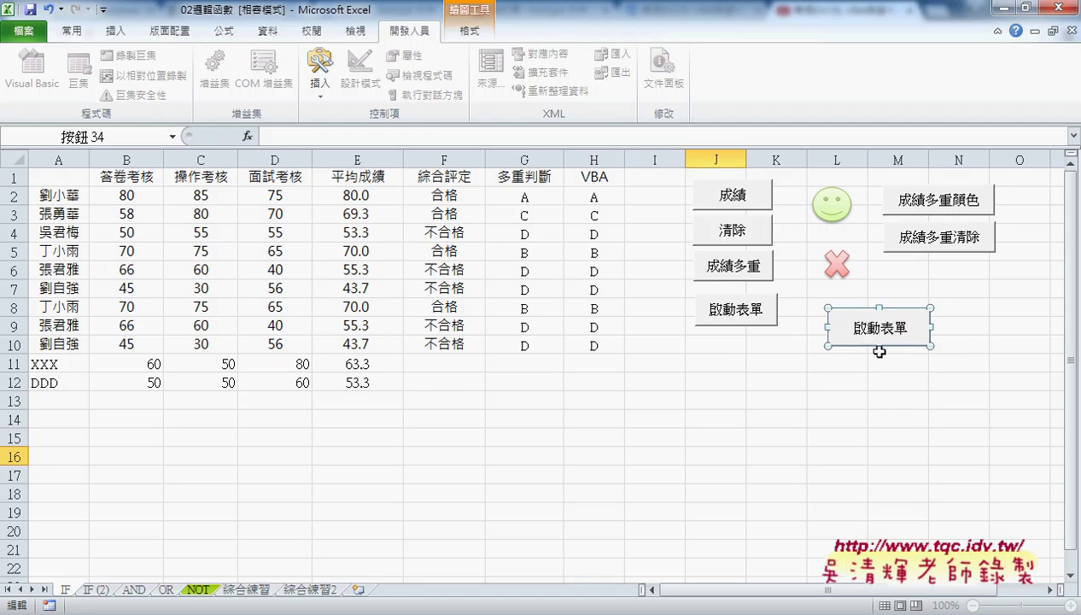
{"action": "left_click", "coordinate": [871, 326]}
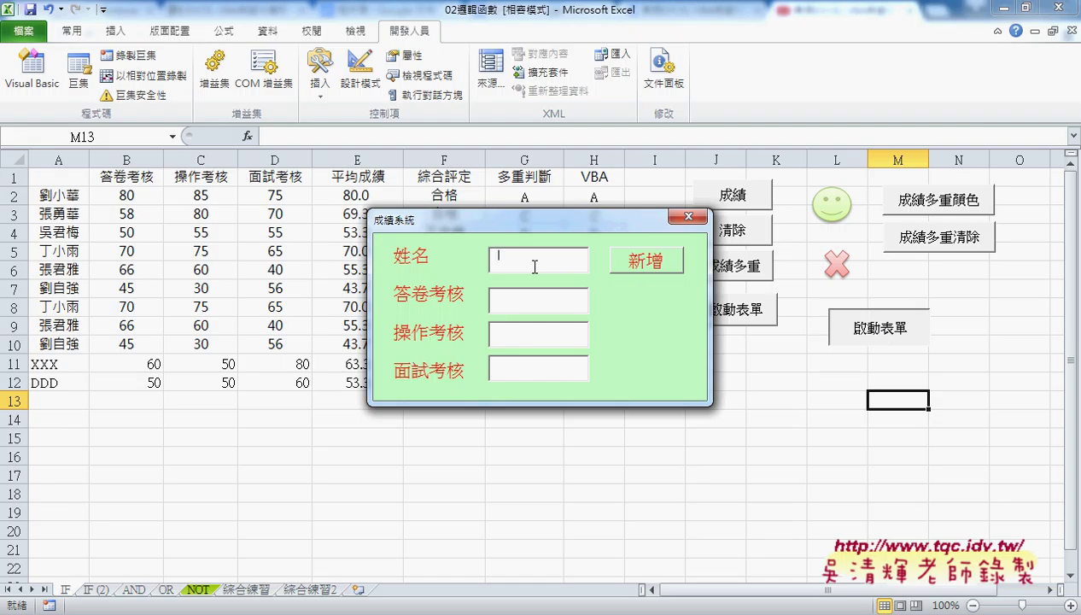
- Submit AAA with scores 85, 85, 95, then move the form to show empty row 13
{"action": "type", "text": "XXXX"}
{"action": "key", "text": "BackSpace"}
{"action": "key", "text": "BackSpace"}
{"action": "key", "text": "BackSpace"}
{"action": "left_click", "coordinate": [646, 260]}
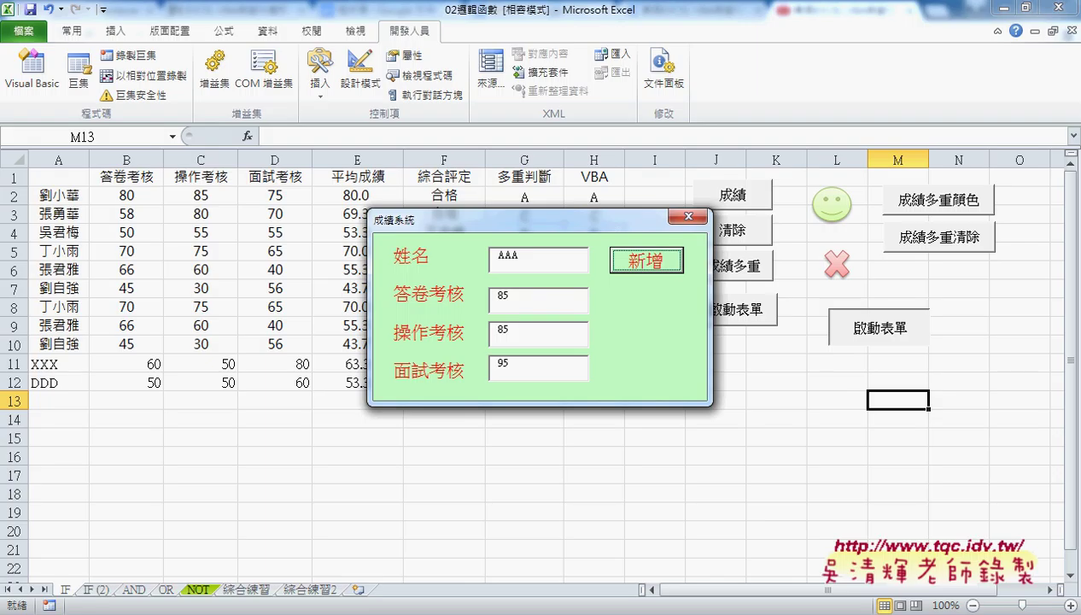
{"action": "left_click_drag", "start_coordinate": [626, 223], "coordinate": [766, 180]}
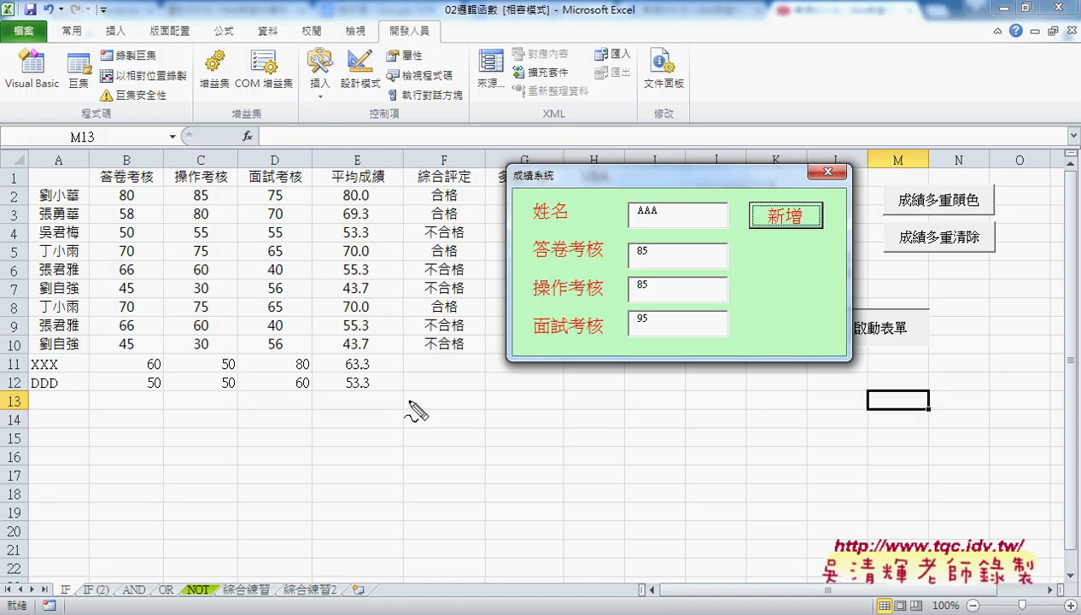
{"action": "mouse_move", "coordinate": [371, 388]}
{"action": "left_mouse_down"}
{"action": "mouse_move", "coordinate": [94, 414]}
{"action": "mouse_move", "coordinate": [393, 380]}
{"action": "left_mouse_up"}
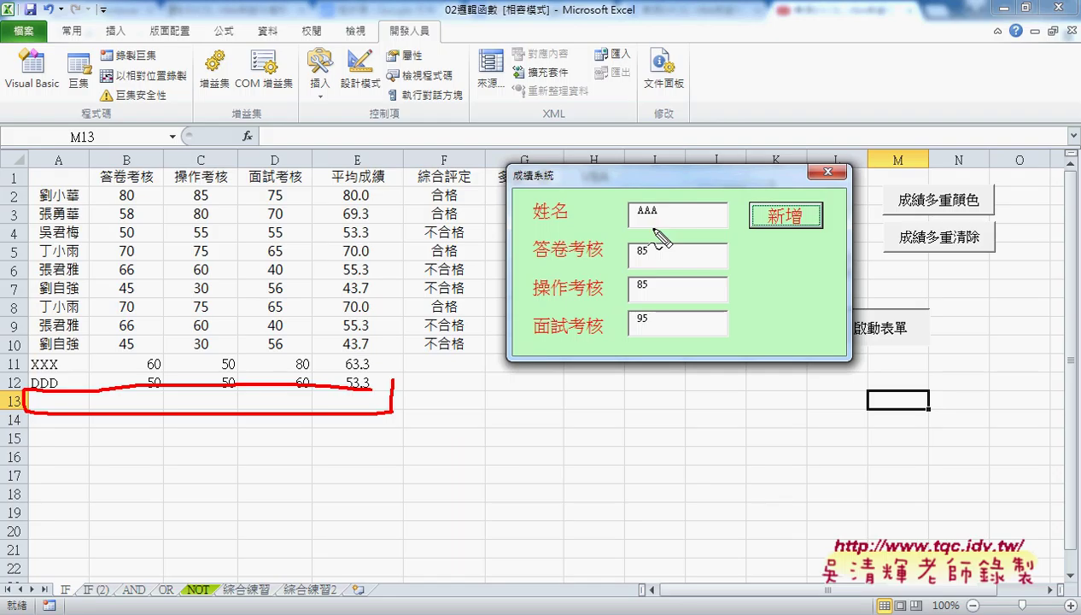
{"action": "left_click_drag", "start_coordinate": [641, 226], "coordinate": [667, 226]}
{"action": "mouse_move", "coordinate": [622, 233]}
{"action": "left_mouse_down"}
{"action": "mouse_move", "coordinate": [630, 203]}
{"action": "mouse_move", "coordinate": [743, 203]}
{"action": "mouse_move", "coordinate": [709, 232]}
{"action": "mouse_move", "coordinate": [645, 231]}
{"action": "left_mouse_up"}
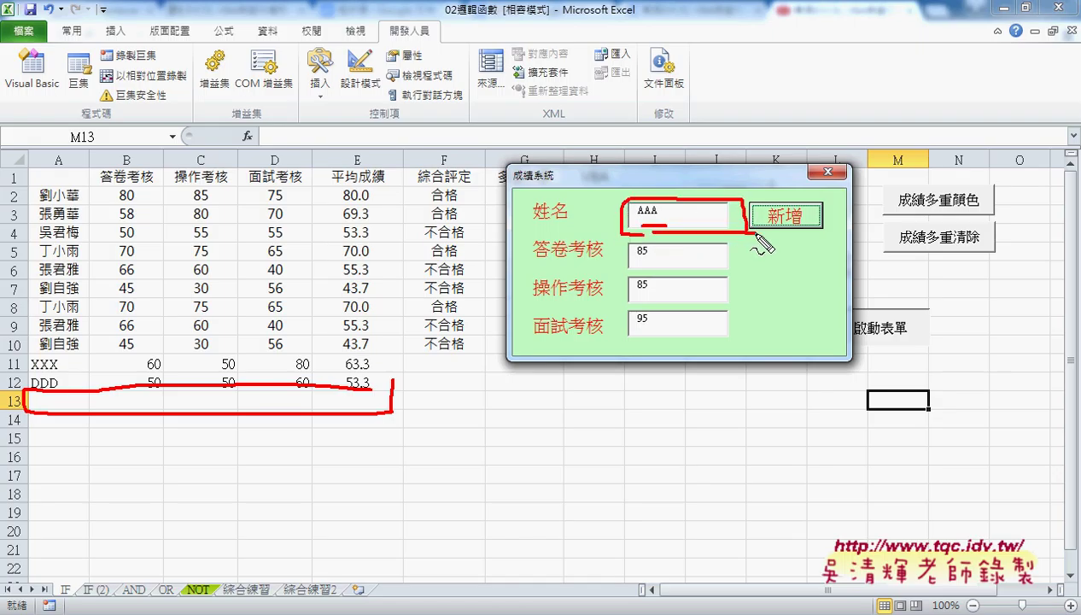
{"action": "mouse_move", "coordinate": [818, 195]}
{"action": "left_mouse_down"}
{"action": "mouse_move", "coordinate": [756, 209]}
{"action": "mouse_move", "coordinate": [756, 224]}
{"action": "left_mouse_up"}
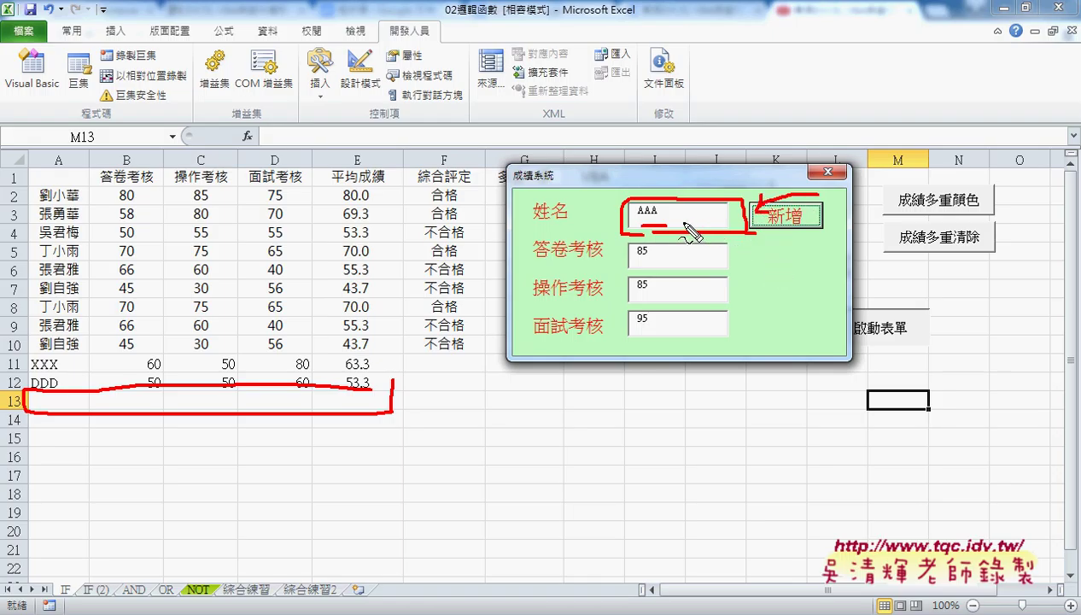
{"action": "left_click_drag", "start_coordinate": [649, 225], "coordinate": [667, 227]}
{"action": "left_click_drag", "start_coordinate": [45, 160], "coordinate": [63, 175]}
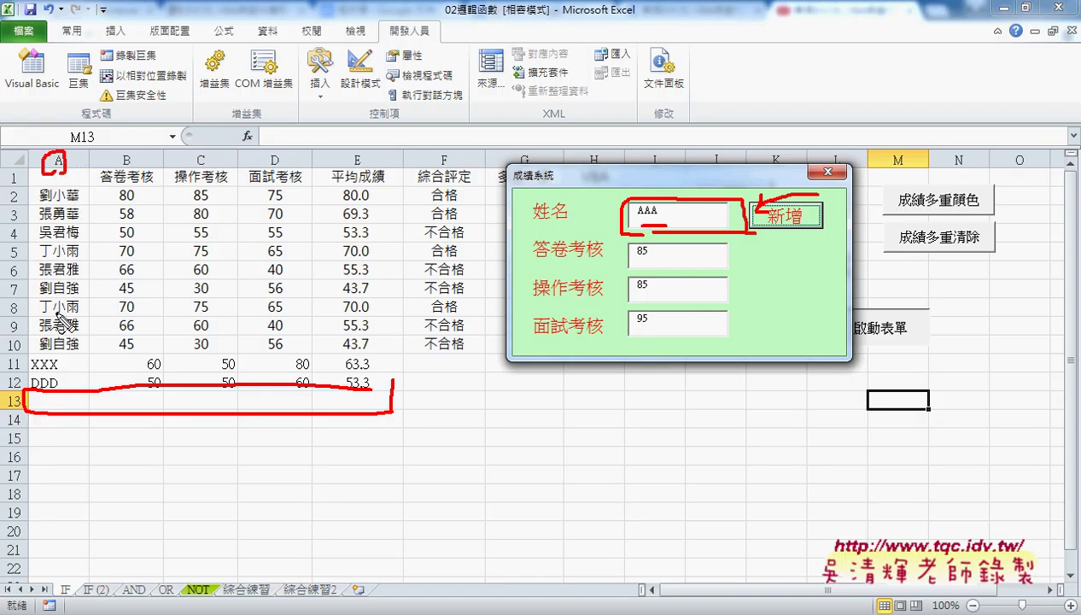
{"action": "left_click_drag", "start_coordinate": [68, 393], "coordinate": [72, 395]}
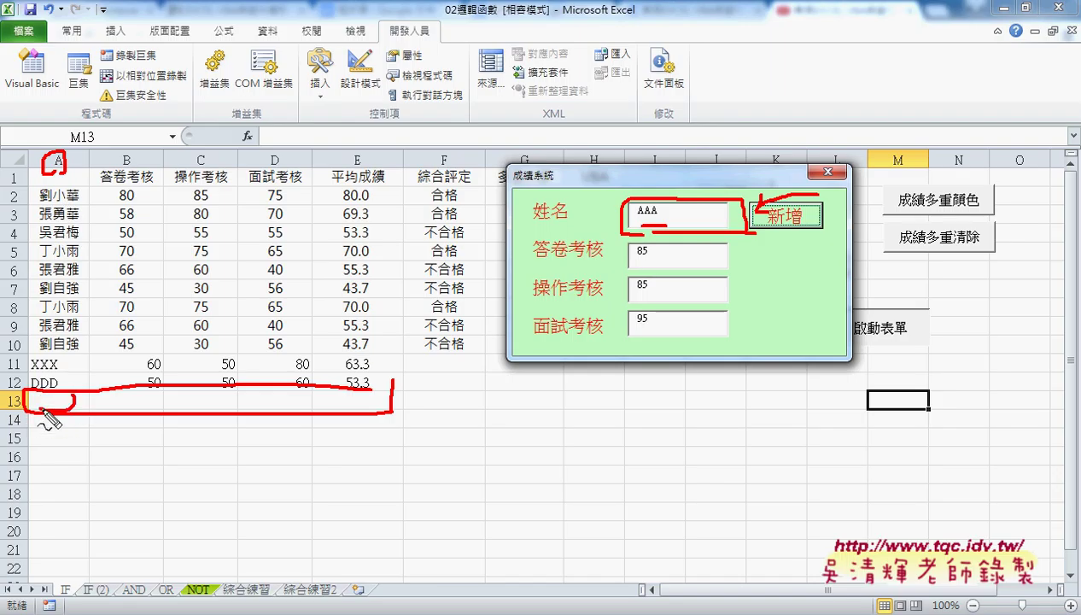
{"action": "mouse_move", "coordinate": [135, 444]}
{"action": "left_mouse_down"}
{"action": "mouse_move", "coordinate": [107, 482]}
{"action": "mouse_move", "coordinate": [140, 466]}
{"action": "mouse_move", "coordinate": [143, 482]}
{"action": "left_mouse_up"}
{"action": "left_click_drag", "start_coordinate": [160, 437], "coordinate": [164, 482]}
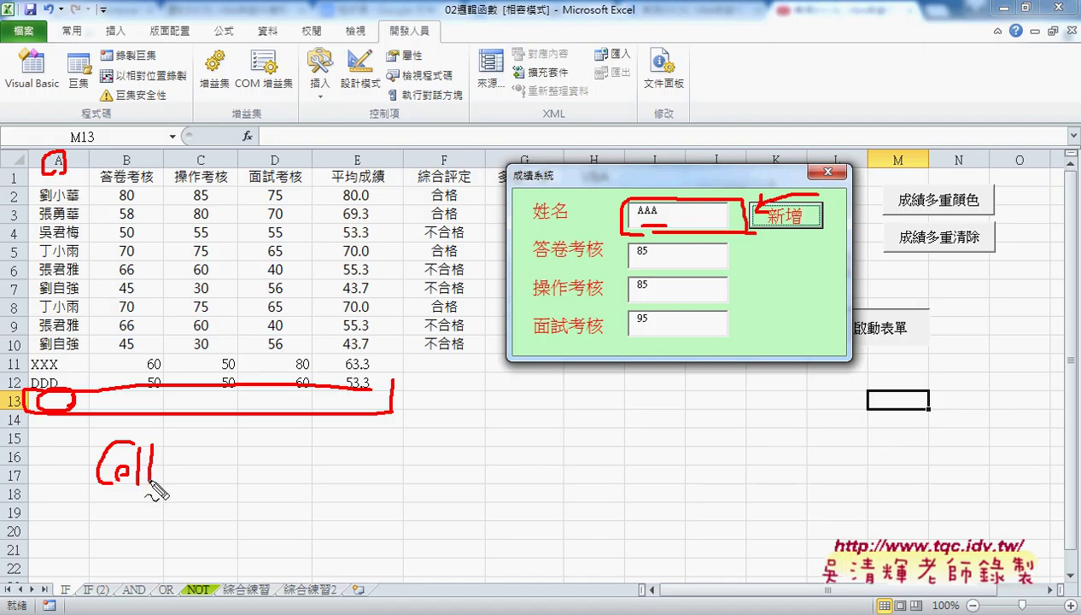
{"action": "left_click_drag", "start_coordinate": [192, 440], "coordinate": [175, 478]}
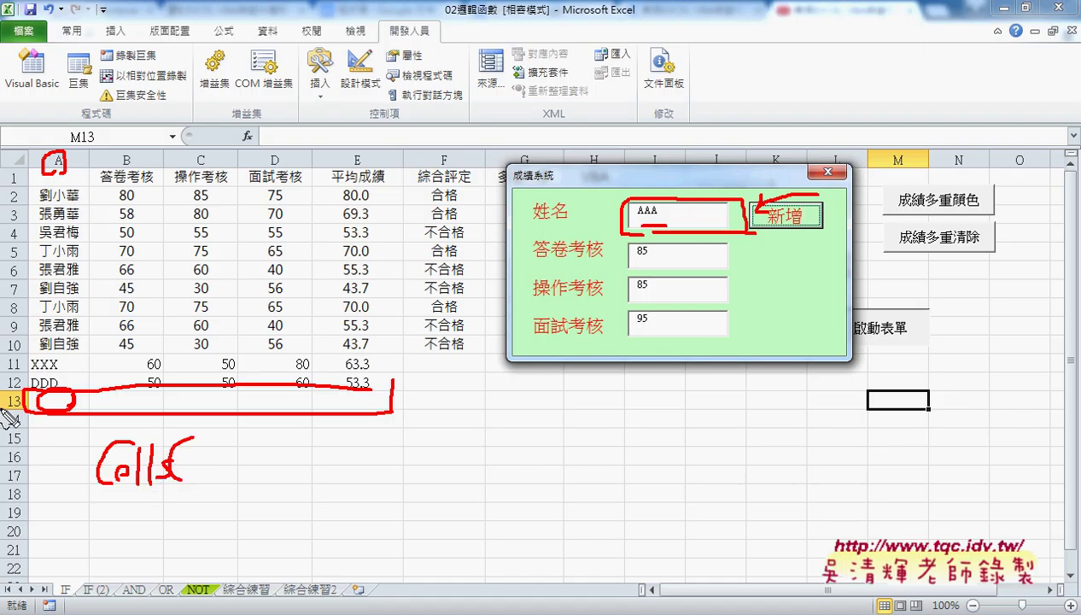
{"action": "left_click_drag", "start_coordinate": [7, 394], "coordinate": [20, 406]}
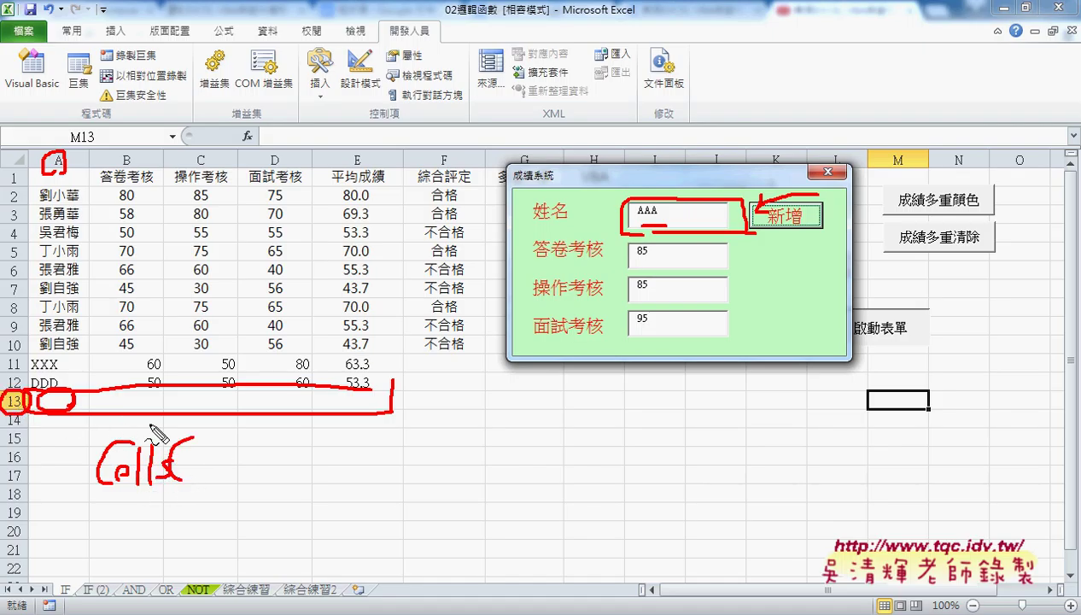
{"action": "left_click_drag", "start_coordinate": [202, 452], "coordinate": [220, 461]}
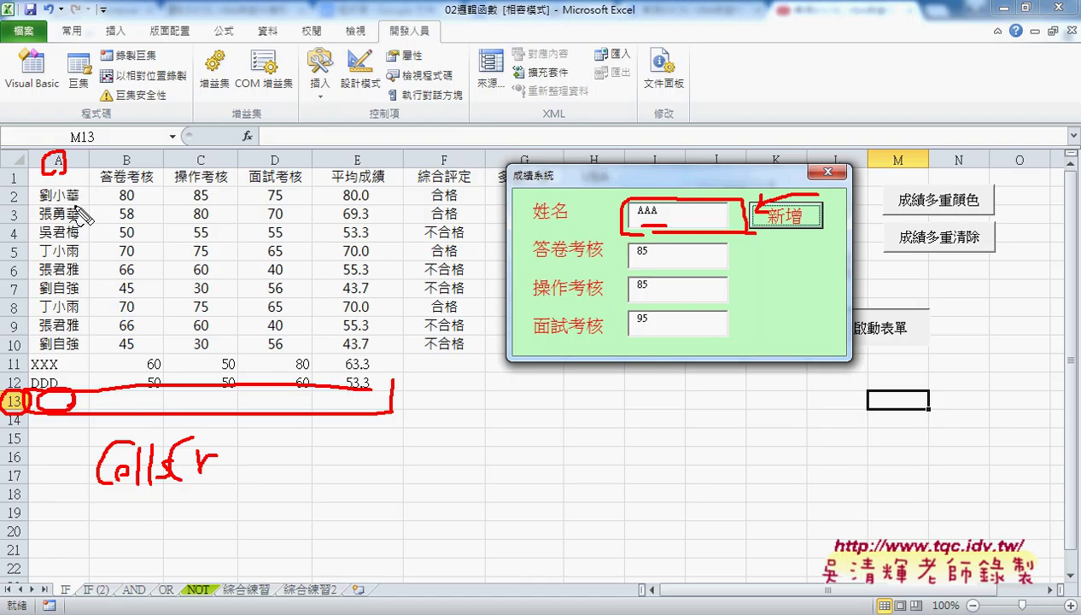
{"action": "mouse_move", "coordinate": [75, 189]}
{"action": "left_mouse_down"}
{"action": "mouse_move", "coordinate": [51, 209]}
{"action": "mouse_move", "coordinate": [70, 287]}
{"action": "mouse_move", "coordinate": [81, 275]}
{"action": "left_mouse_up"}
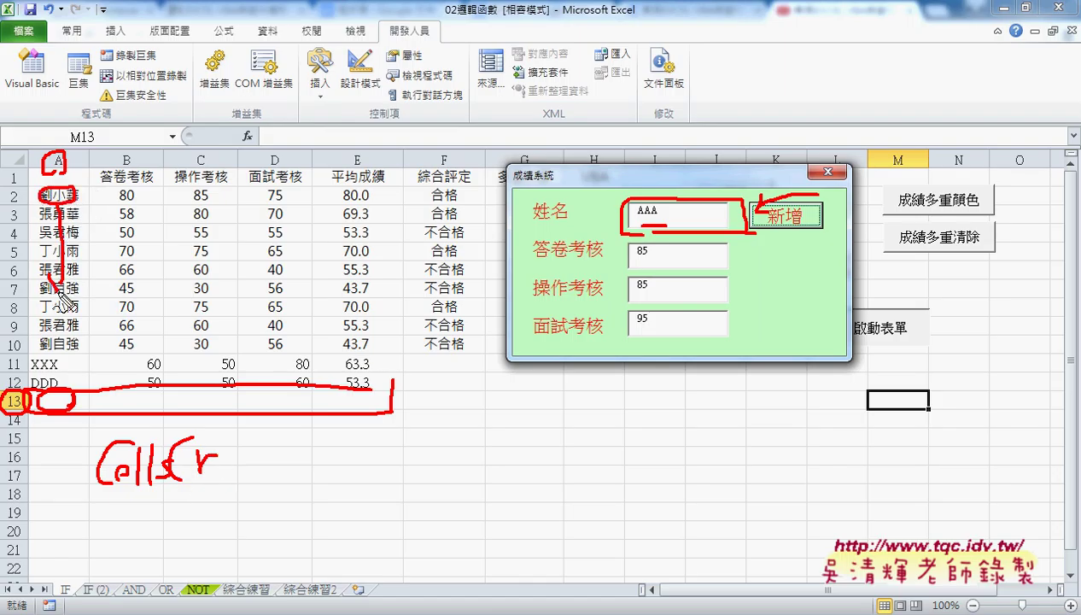
{"action": "mouse_move", "coordinate": [121, 188]}
{"action": "left_mouse_down"}
{"action": "mouse_move", "coordinate": [135, 218]}
{"action": "mouse_move", "coordinate": [129, 278]}
{"action": "left_mouse_up"}
{"action": "left_click_drag", "start_coordinate": [120, 268], "coordinate": [138, 267]}
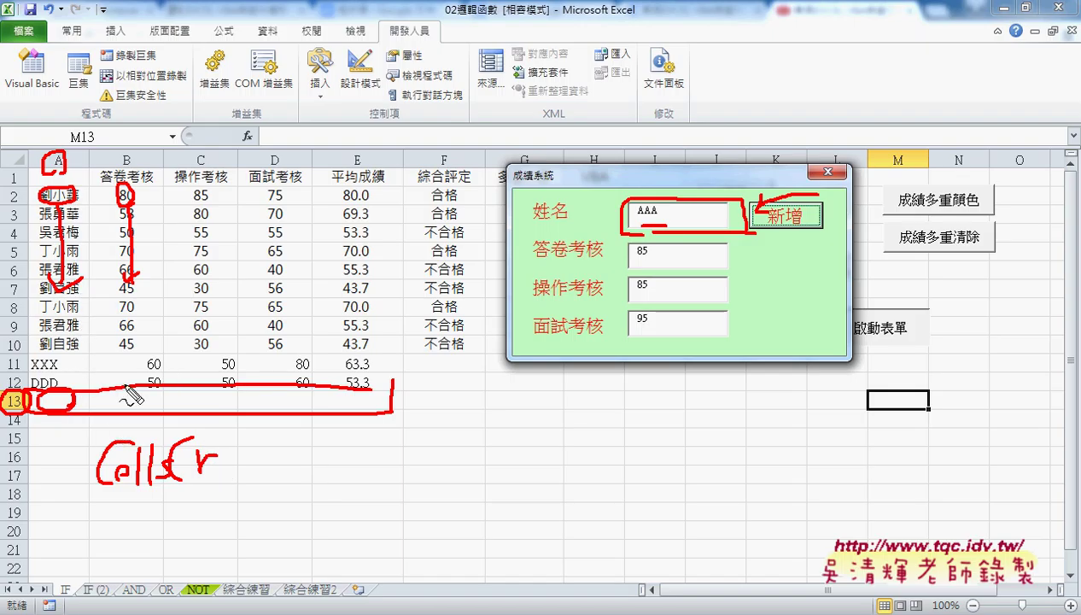
{"action": "left_click_drag", "start_coordinate": [227, 469], "coordinate": [213, 485]}
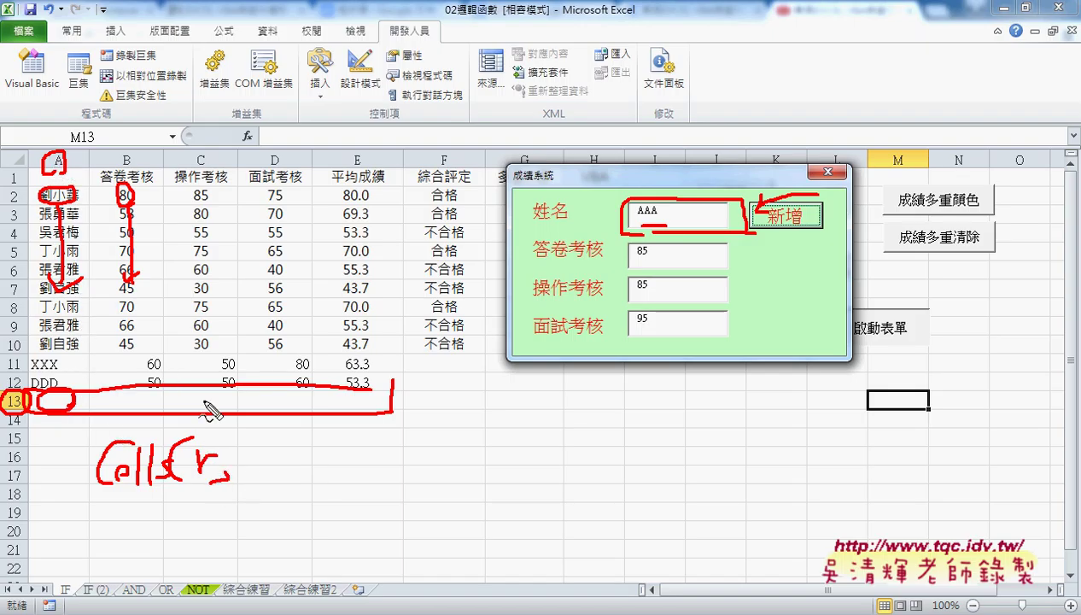
{"action": "left_click_drag", "start_coordinate": [243, 433], "coordinate": [245, 446]}
{"action": "mouse_move", "coordinate": [249, 435]}
{"action": "left_mouse_down"}
{"action": "mouse_move", "coordinate": [277, 479]}
{"action": "mouse_move", "coordinate": [286, 450]}
{"action": "left_mouse_up"}
{"action": "mouse_move", "coordinate": [291, 433]}
{"action": "left_mouse_down"}
{"action": "mouse_move", "coordinate": [299, 483]}
{"action": "mouse_move", "coordinate": [338, 468]}
{"action": "left_mouse_up"}
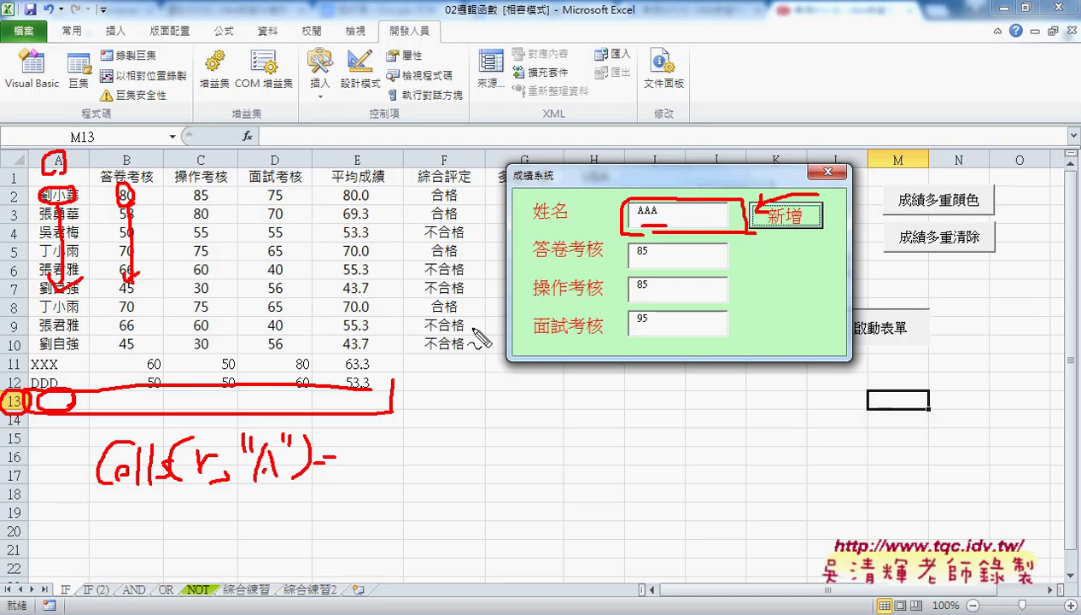
{"action": "key", "text": "Escape"}
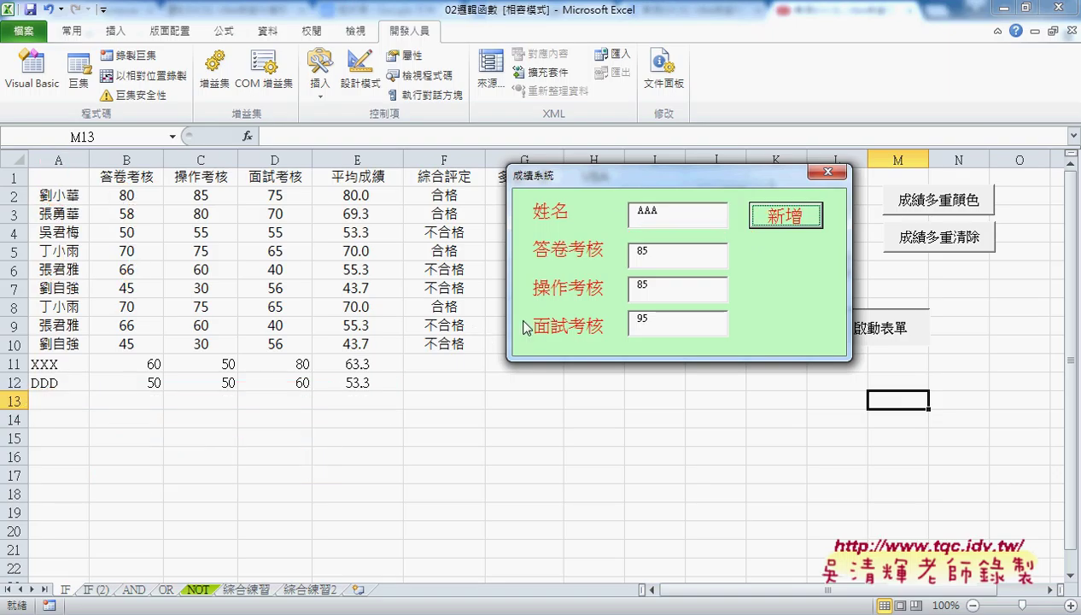
{"action": "left_click", "coordinate": [826, 173]}
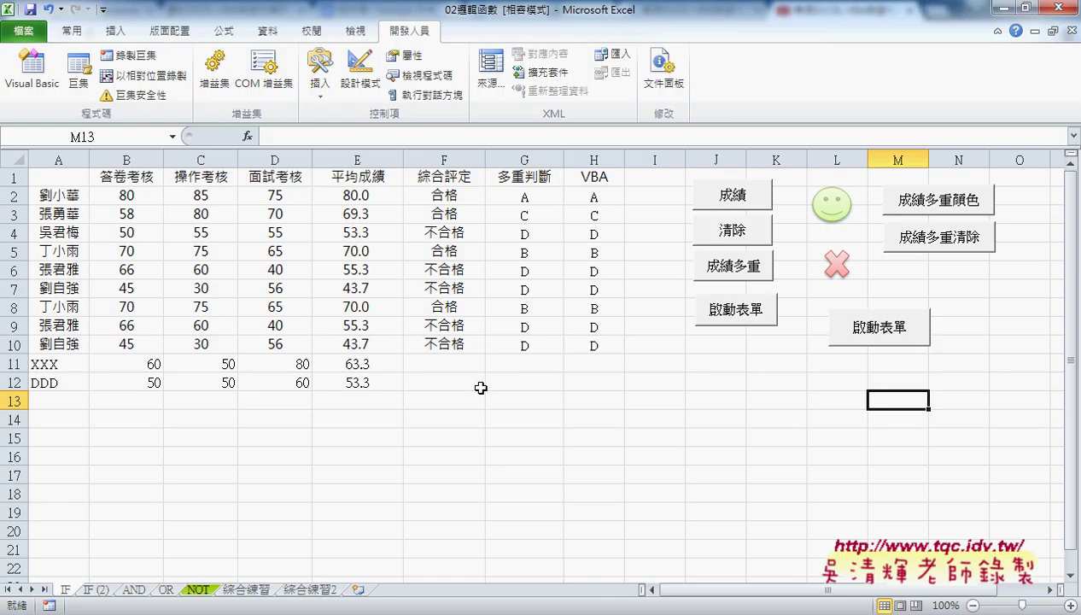
{"action": "left_click_drag", "start_coordinate": [604, 384], "coordinate": [59, 198]}
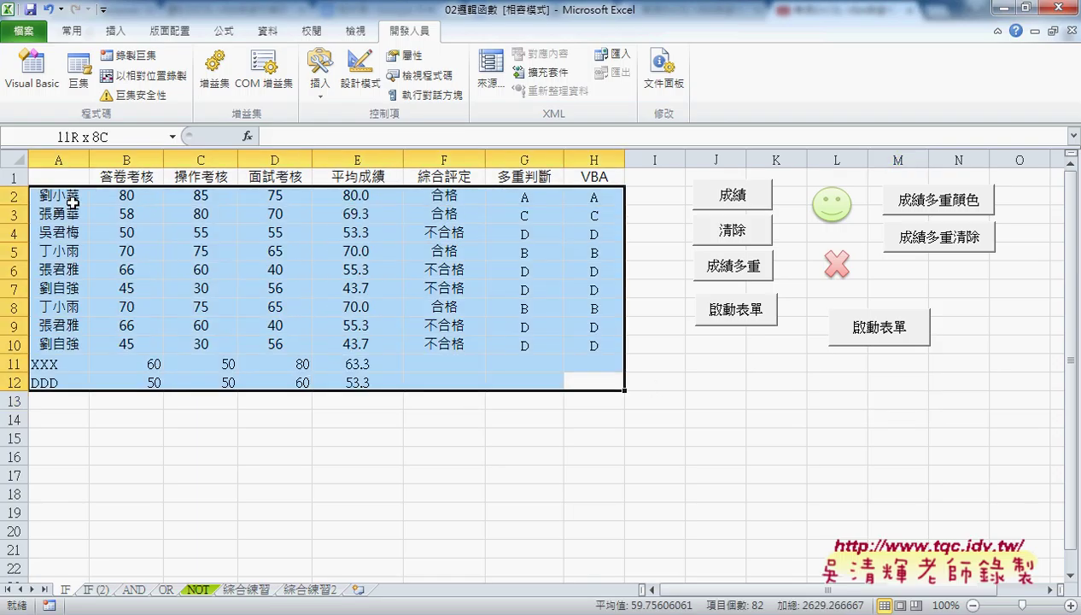
{"action": "key", "text": "Delete"}
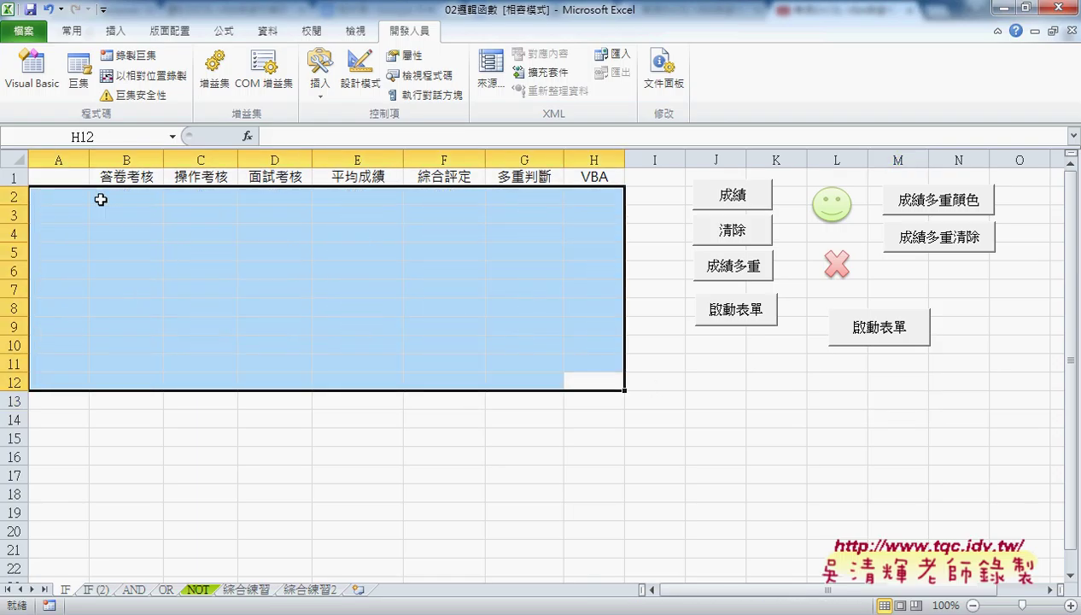
{"action": "left_click", "coordinate": [77, 176]}
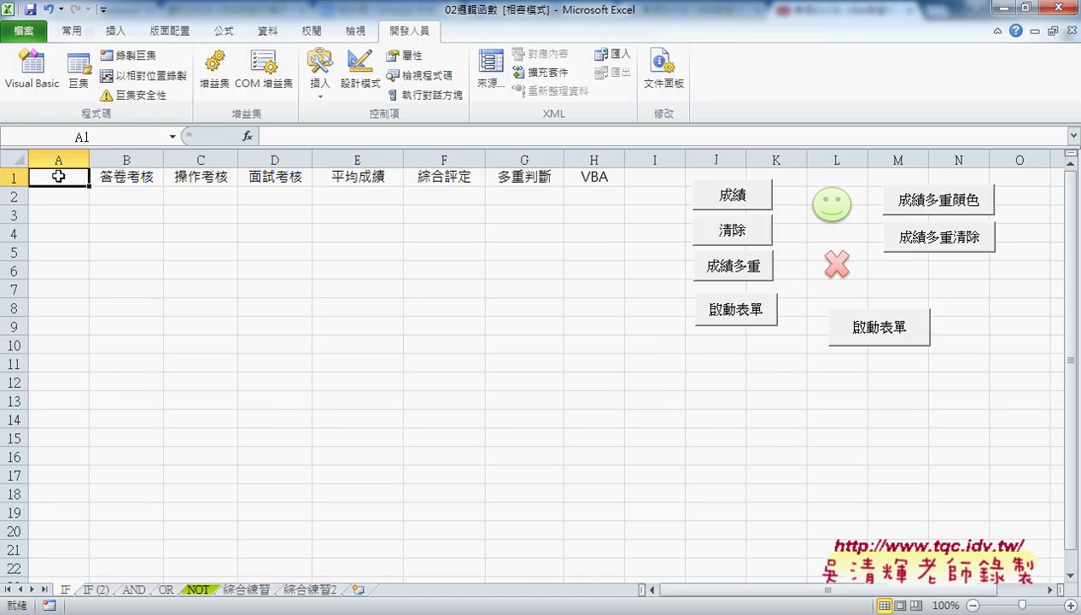
{"action": "type", "text": "na"}
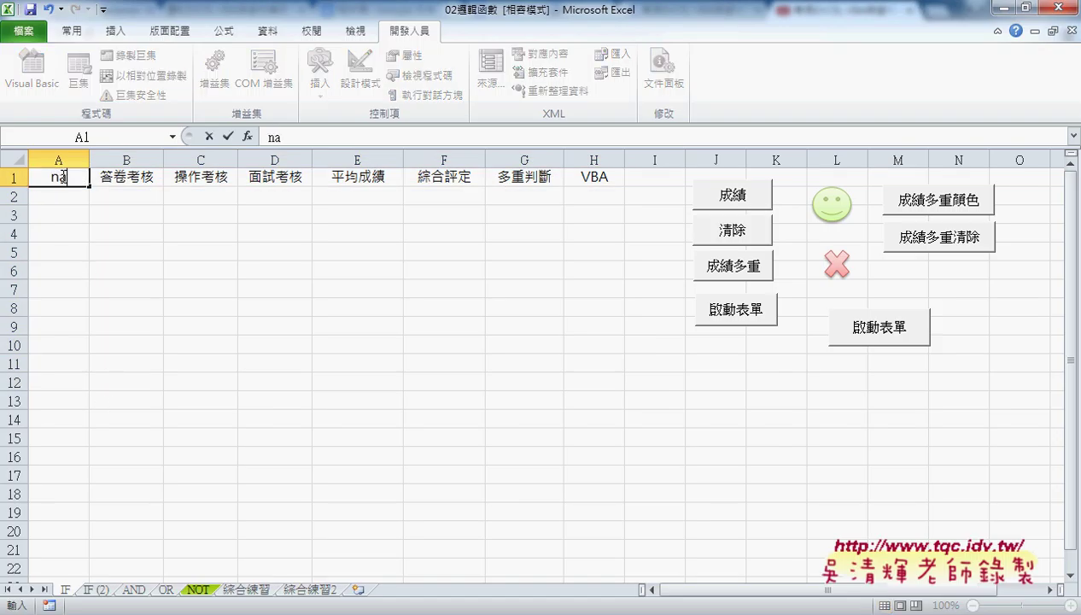
{"action": "type", "text": "me"}
{"action": "key", "text": "Return"}
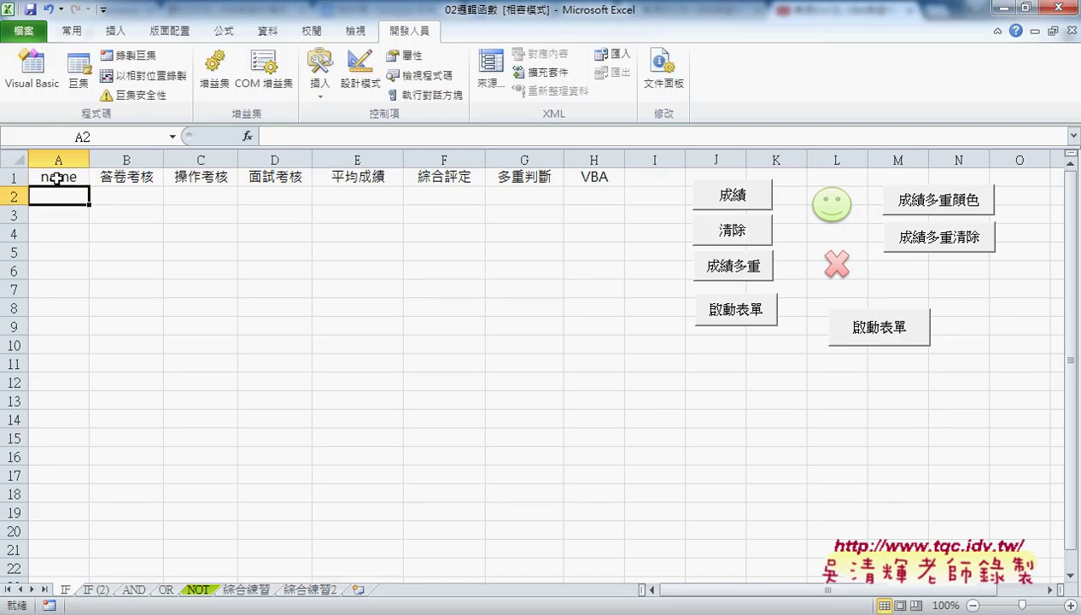
{"action": "left_click_drag", "start_coordinate": [52, 177], "coordinate": [568, 176]}
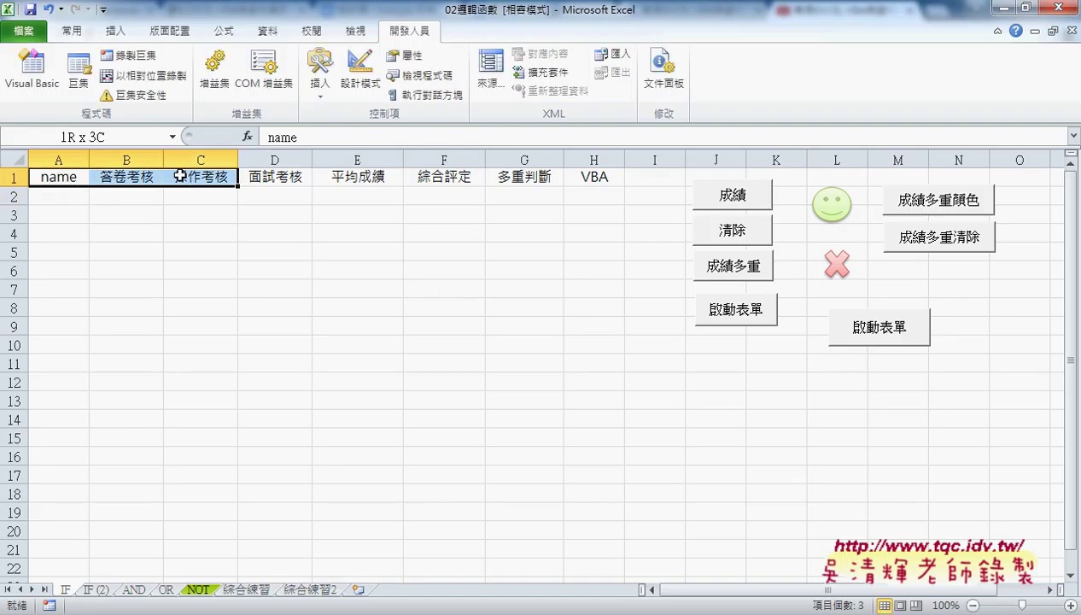
{"action": "left_click", "coordinate": [78, 199]}
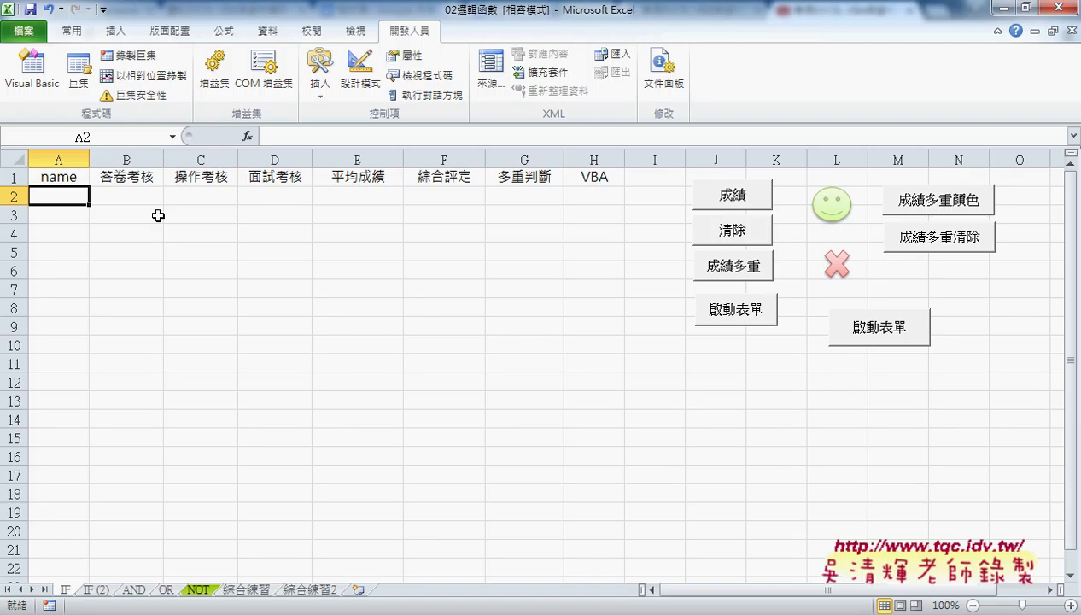
{"action": "double_click", "coordinate": [81, 205]}
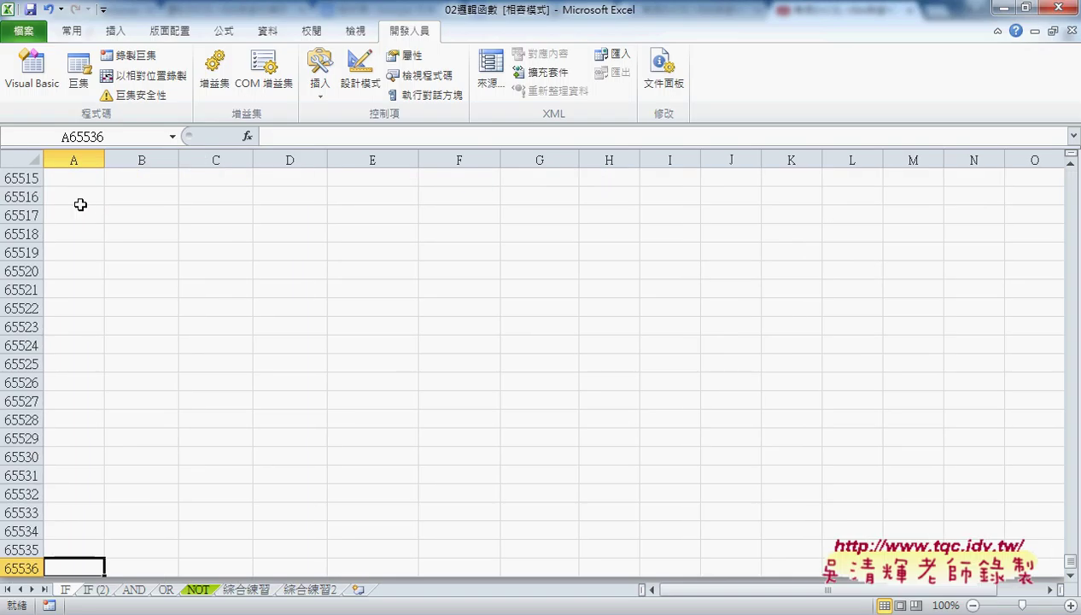
{"action": "key", "text": "ctrl+Home"}
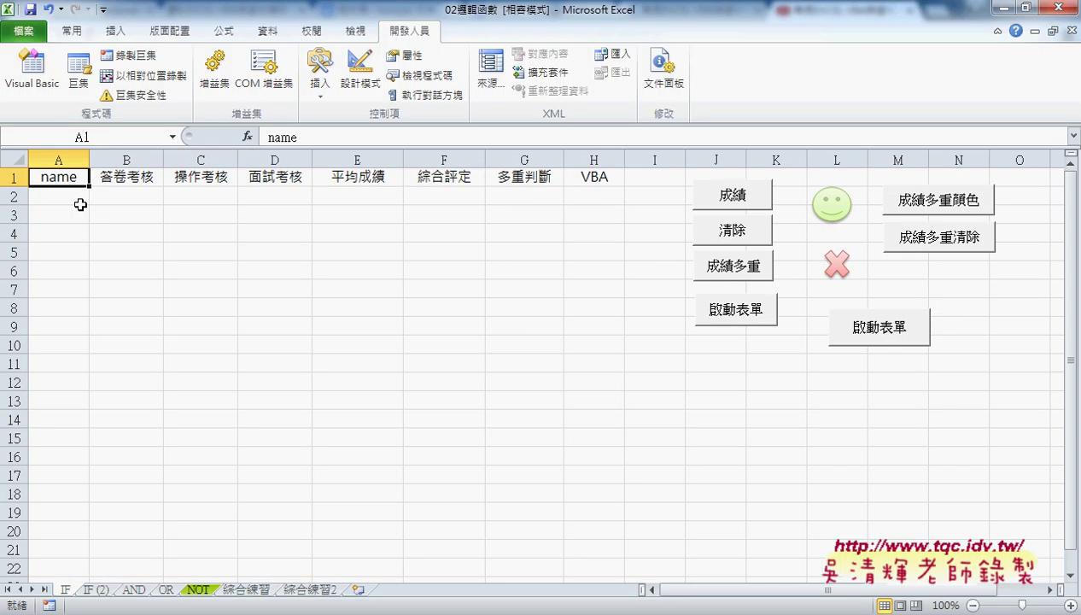
- Open home2's 新增 button click code and select the next-row calculation line
{"action": "right_click", "coordinate": [871, 341]}
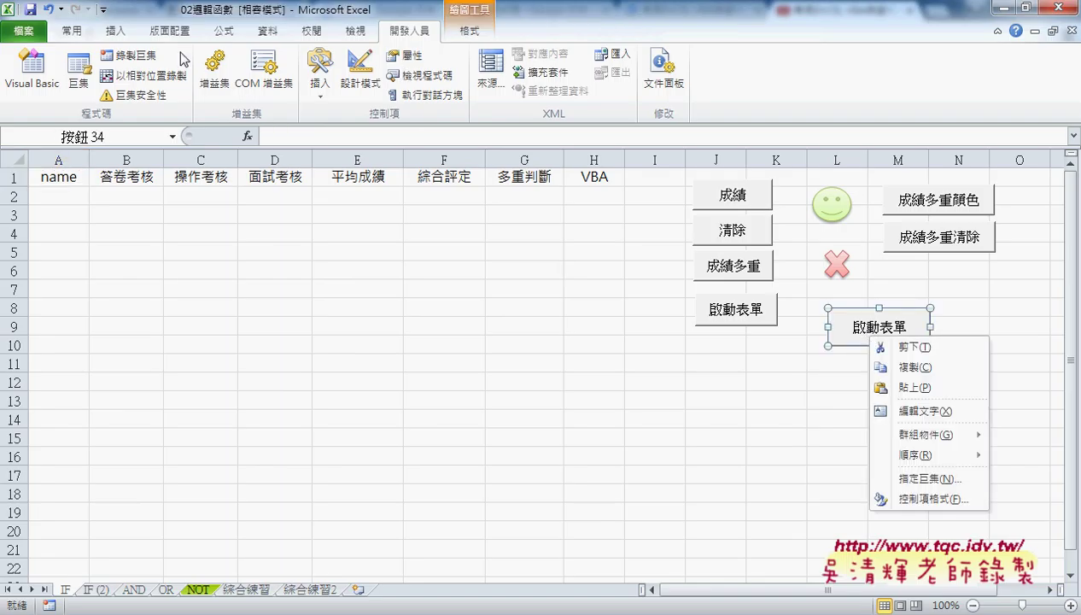
{"action": "left_click", "coordinate": [43, 75]}
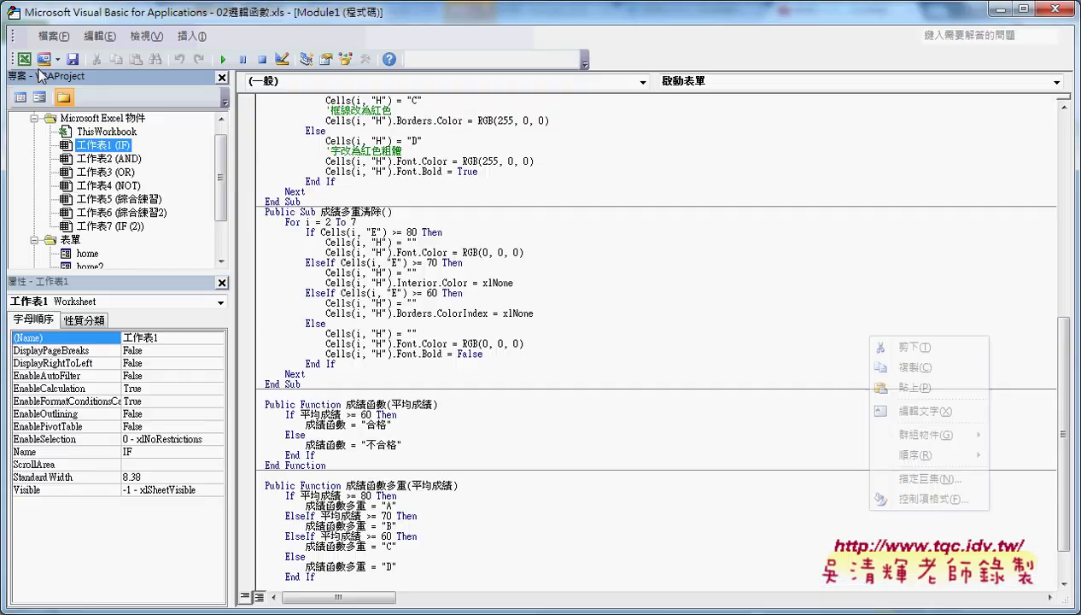
{"action": "double_click", "coordinate": [93, 265]}
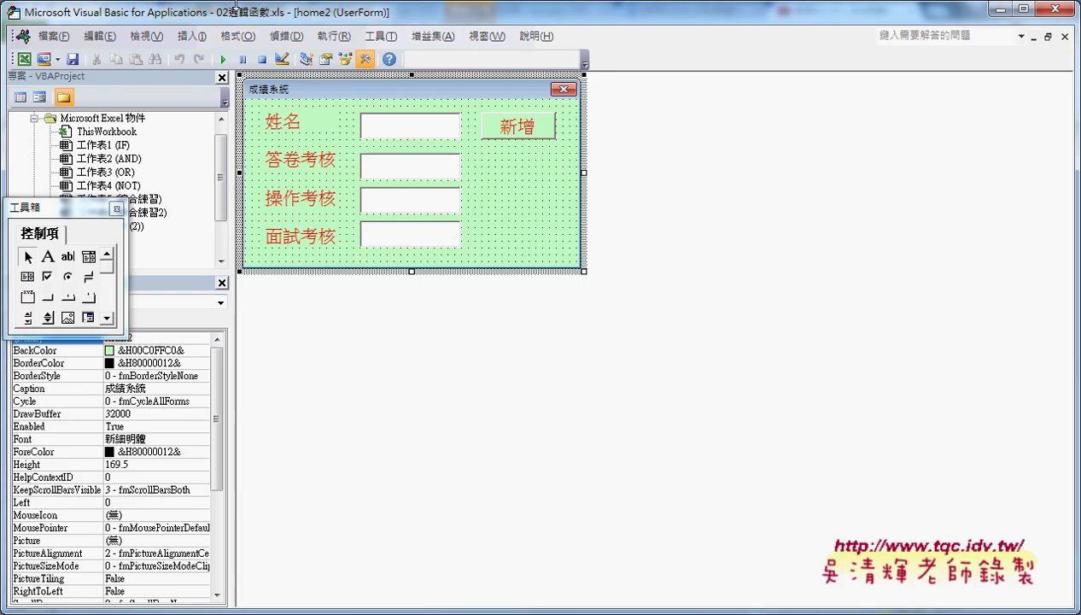
{"action": "double_click", "coordinate": [57, 15]}
{"action": "left_click_drag", "start_coordinate": [213, 40], "coordinate": [427, 66]}
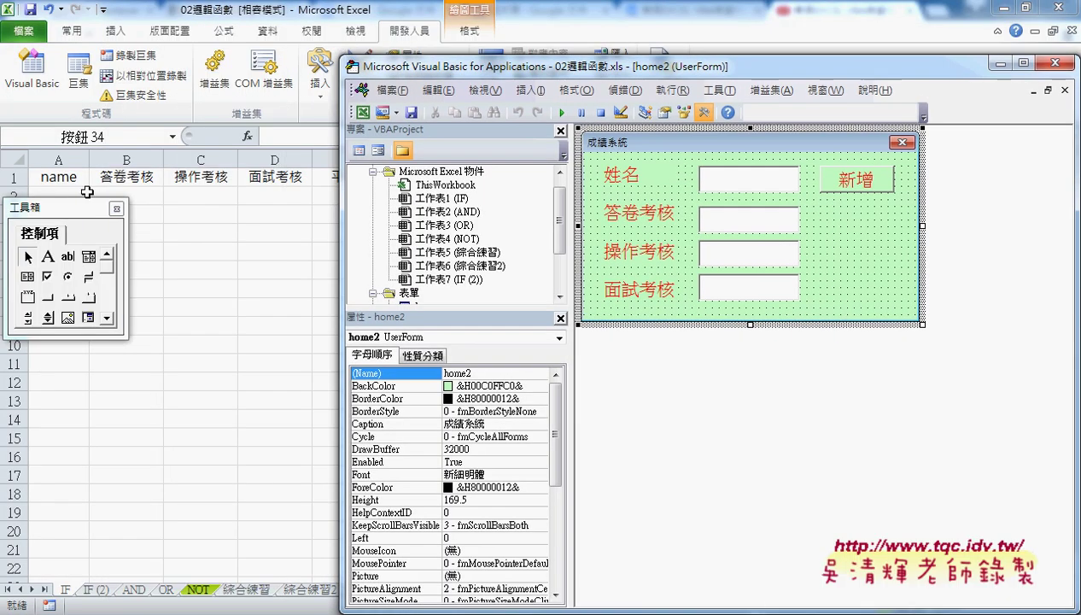
{"action": "left_click_drag", "start_coordinate": [134, 205], "coordinate": [906, 306]}
{"action": "double_click", "coordinate": [857, 179]}
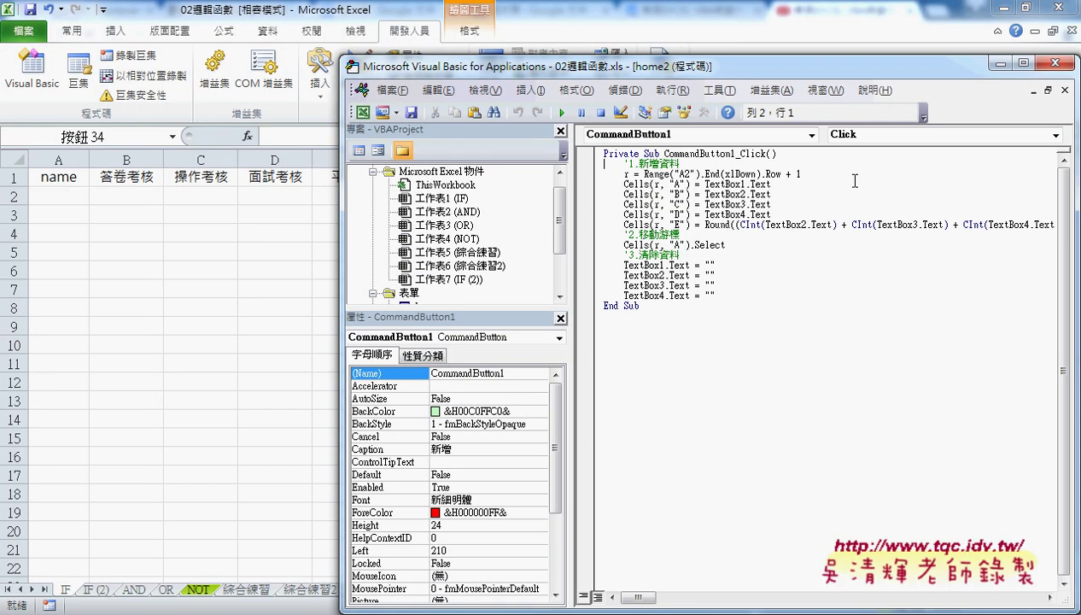
{"action": "left_click_drag", "start_coordinate": [636, 174], "coordinate": [630, 174]}
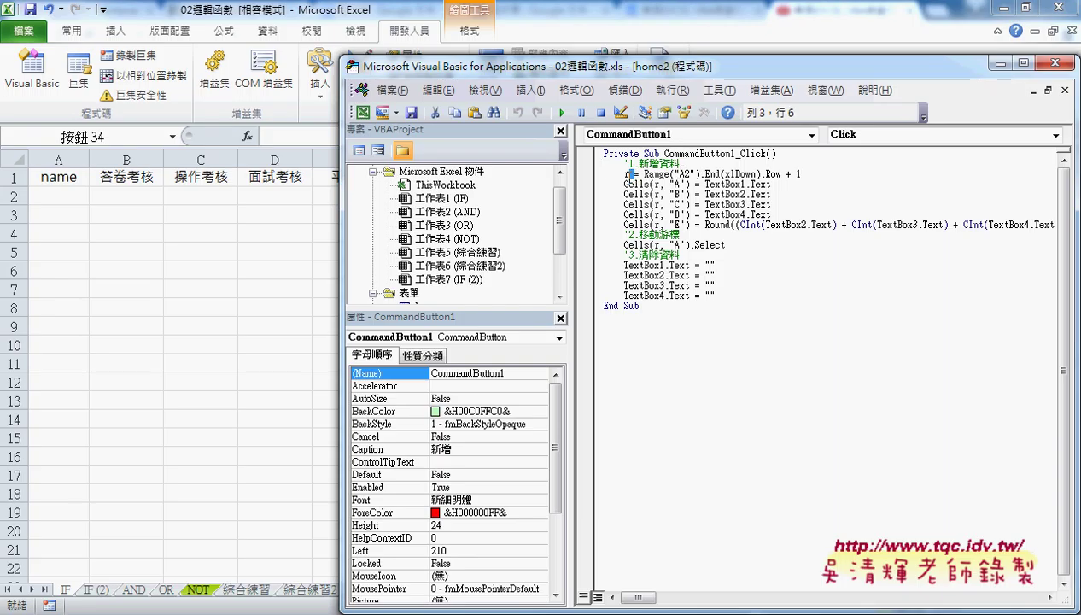
{"action": "left_click_drag", "start_coordinate": [800, 174], "coordinate": [581, 174]}
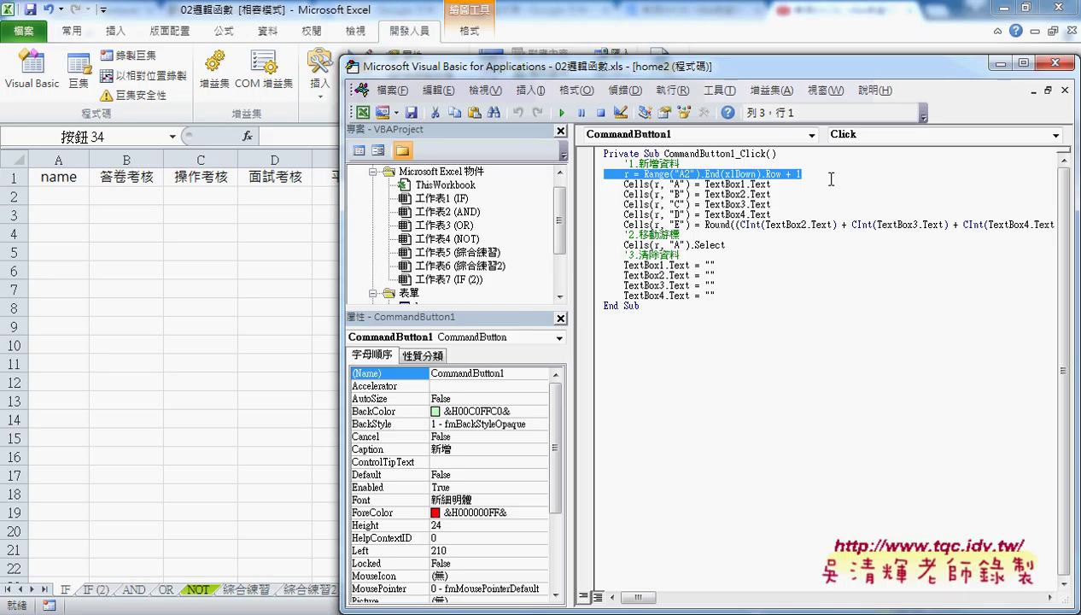
- Set the code font size to 12 in Editor Format options and widen the code area
{"action": "left_click", "coordinate": [720, 91]}
{"action": "left_click", "coordinate": [734, 107]}
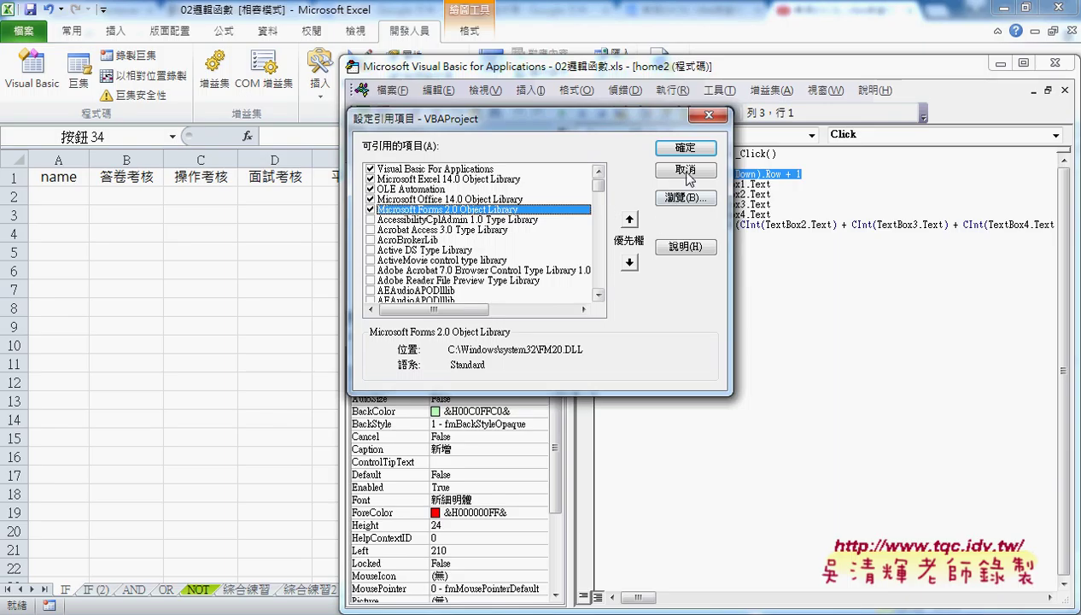
{"action": "left_click", "coordinate": [688, 170]}
{"action": "left_click", "coordinate": [719, 90]}
{"action": "left_click", "coordinate": [731, 173]}
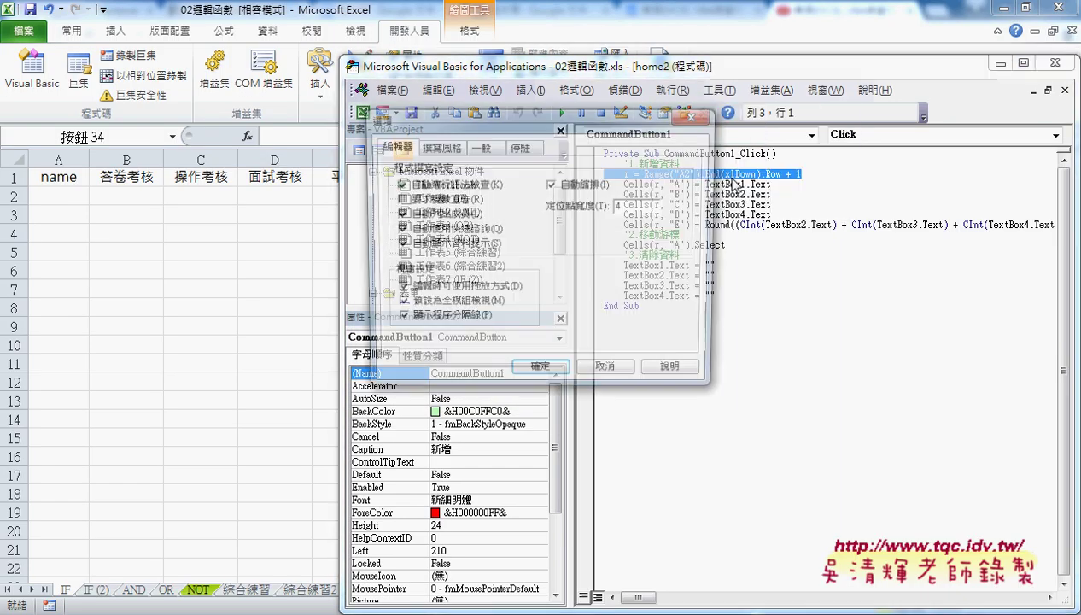
{"action": "left_click", "coordinate": [440, 146]}
{"action": "left_click", "coordinate": [621, 221]}
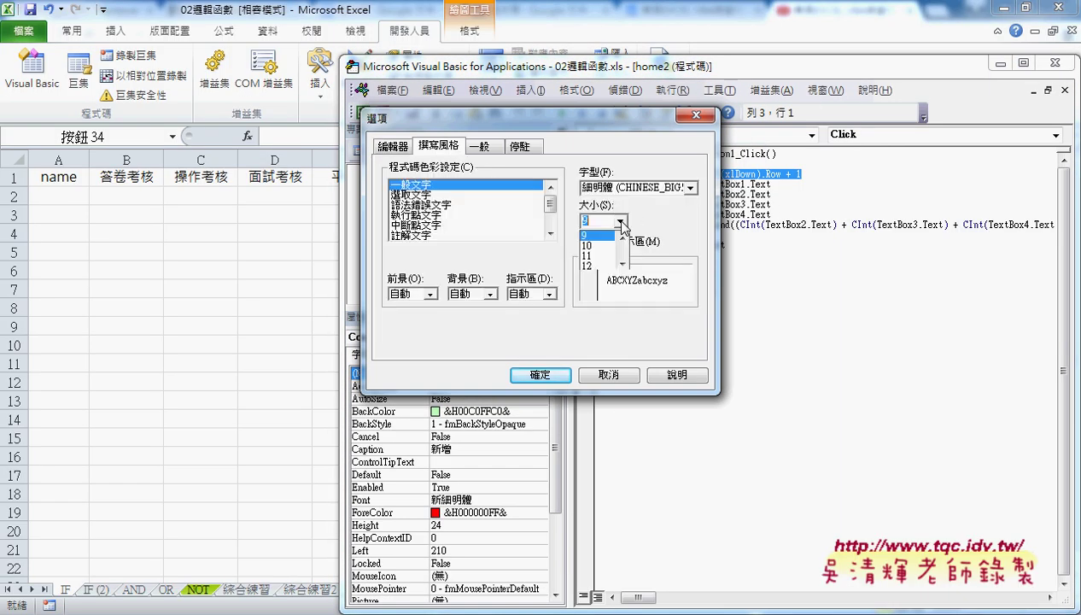
{"action": "left_click", "coordinate": [589, 266]}
{"action": "left_click", "coordinate": [559, 376]}
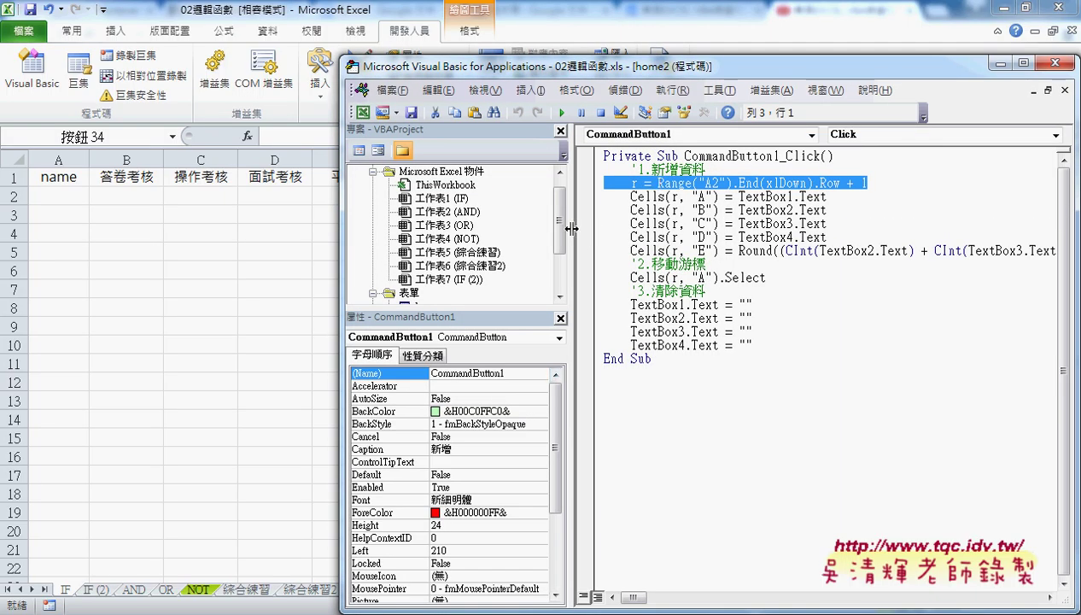
{"action": "left_click_drag", "start_coordinate": [570, 228], "coordinate": [474, 228]}
{"action": "left_click", "coordinate": [588, 195]}
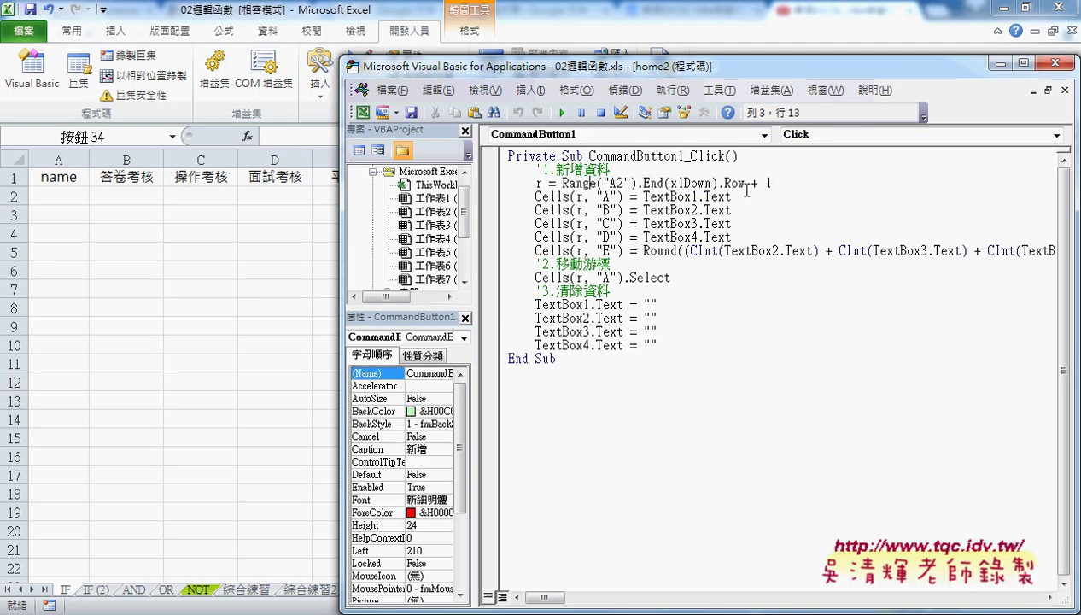
- Type an If Range("A2")="" Then … Else … End If block below the 新增資料 comment
{"action": "left_click", "coordinate": [773, 184]}
{"action": "key", "text": "Up"}
{"action": "key", "text": "Return"}
{"action": "key", "text": "Return"}
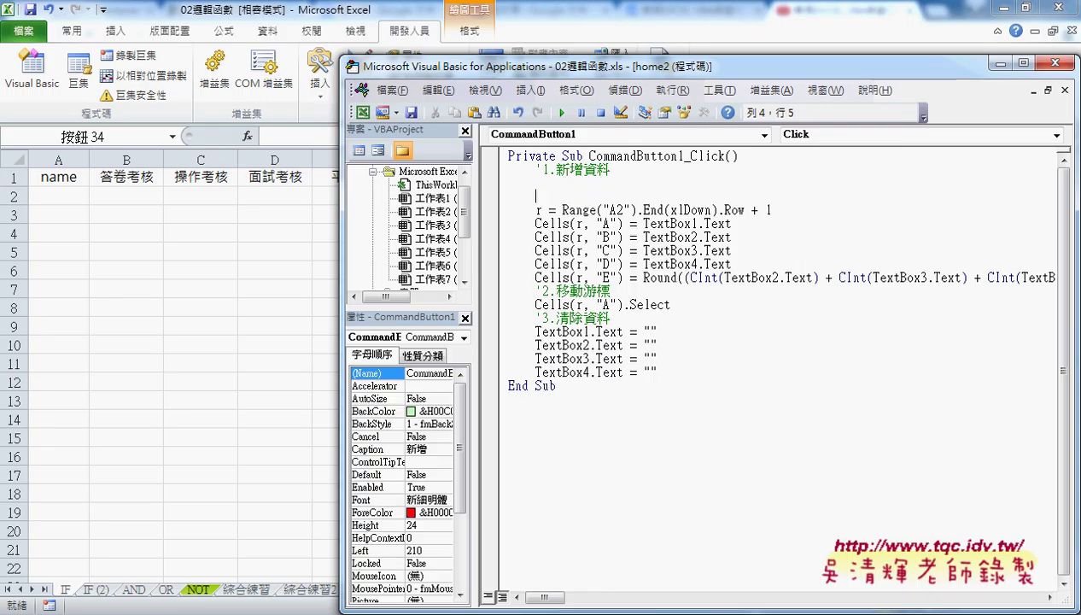
{"action": "type", "text": "if"}
{"action": "type", "text": "ran"}
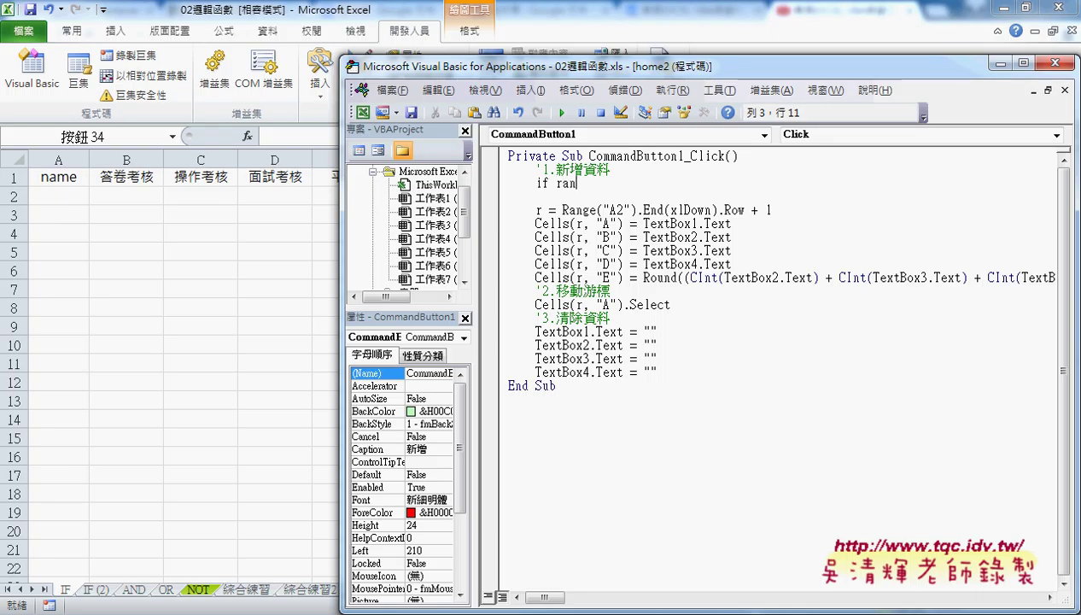
{"action": "type", "text": "ge"}
{"action": "type", "text": "(A"}
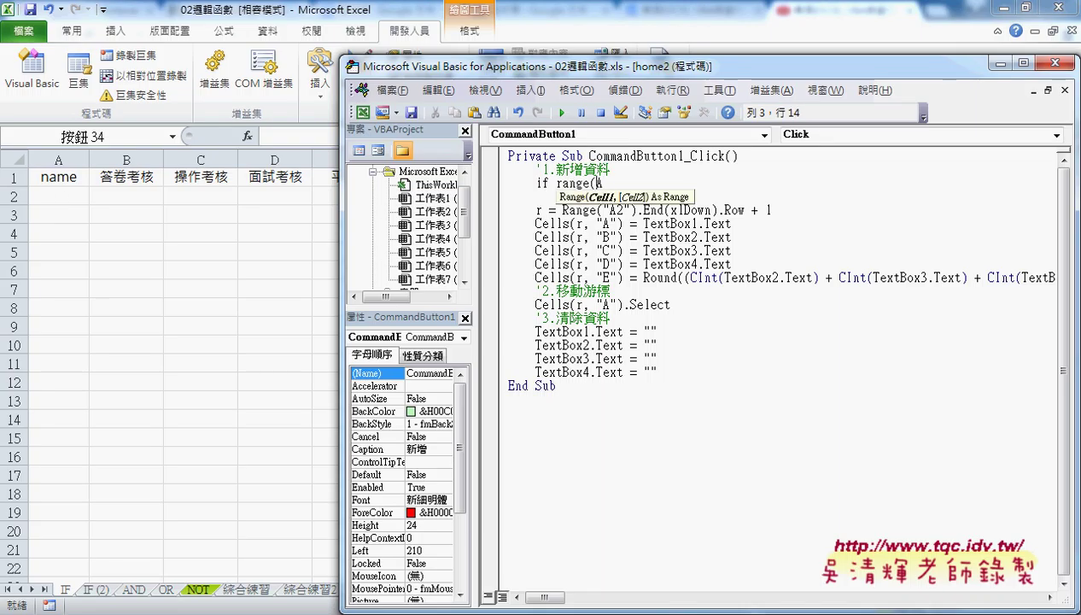
{"action": "type", "text": "\""}
{"action": "type", "text": "2\")"}
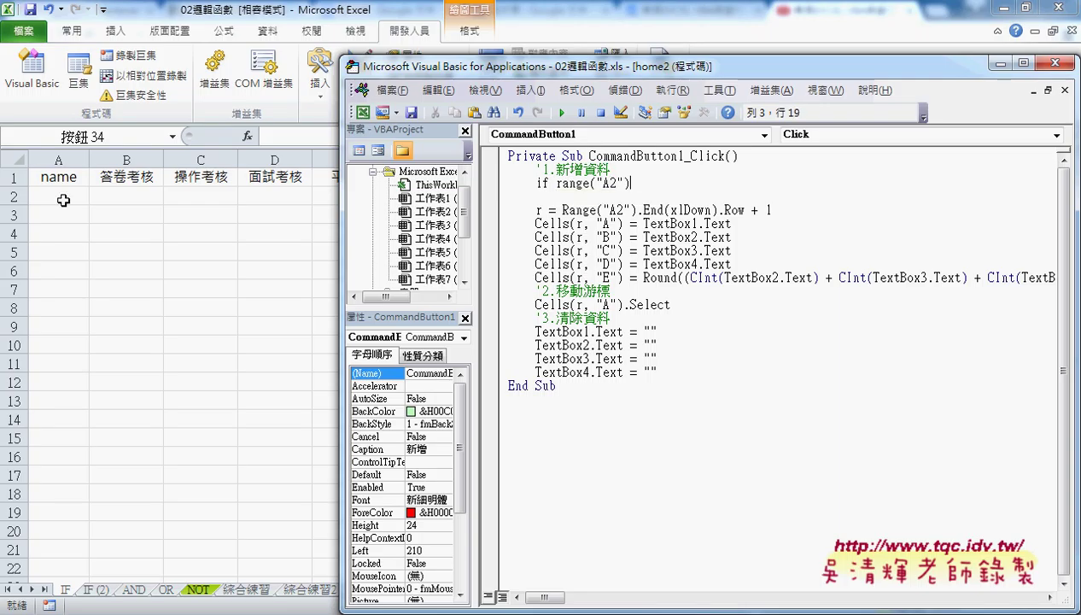
{"action": "type", "text": "=\"\""}
{"action": "type", "text": " th"}
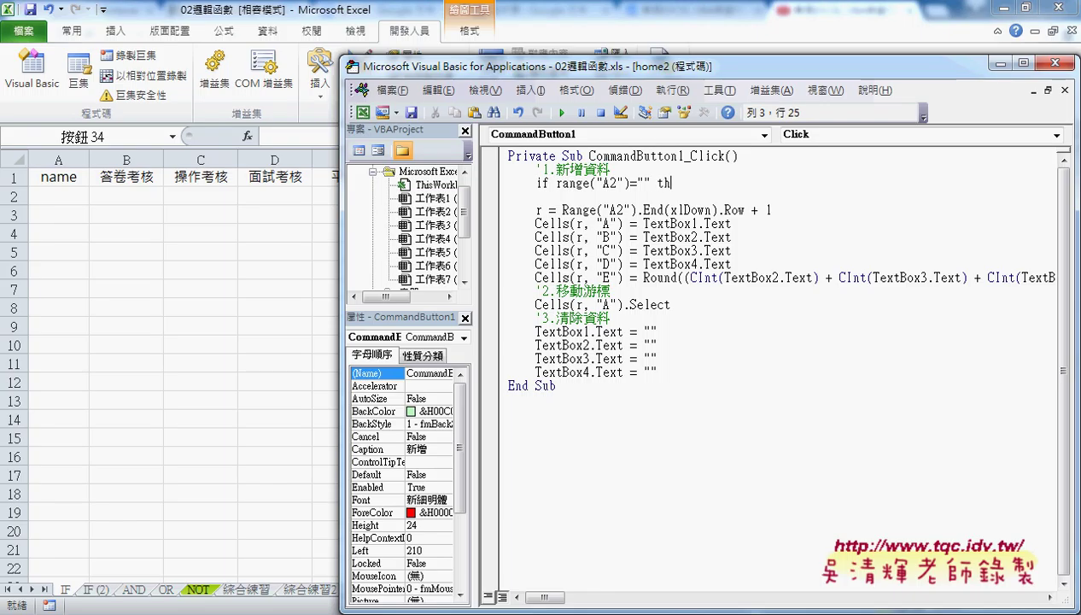
{"action": "type", "text": "en"}
{"action": "key", "text": "Return"}
{"action": "key", "text": "Return"}
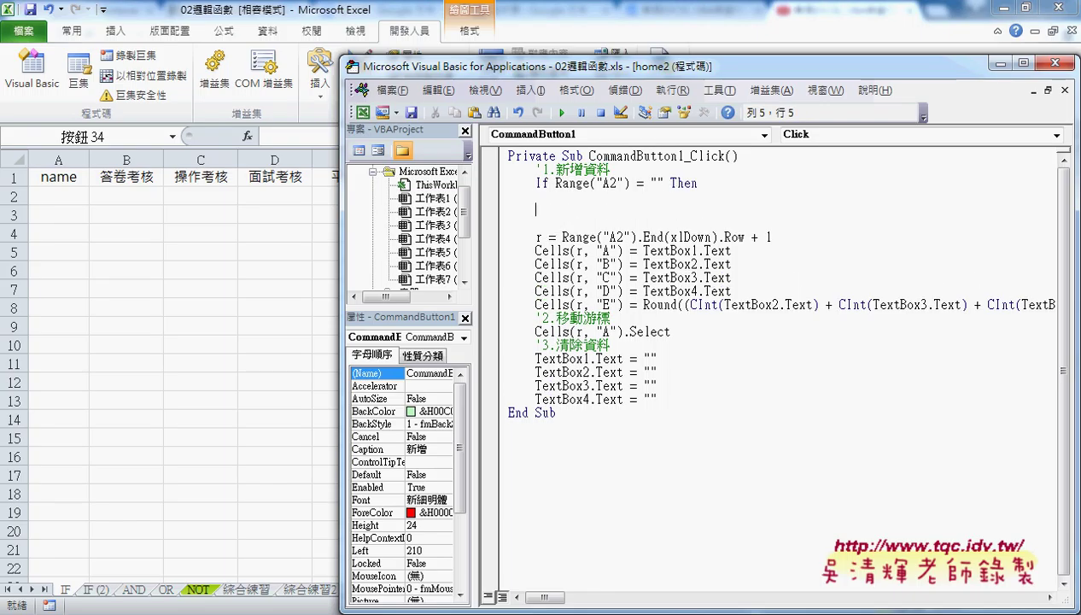
{"action": "type", "text": "else"}
{"action": "key", "text": "Return"}
{"action": "key", "text": "Return"}
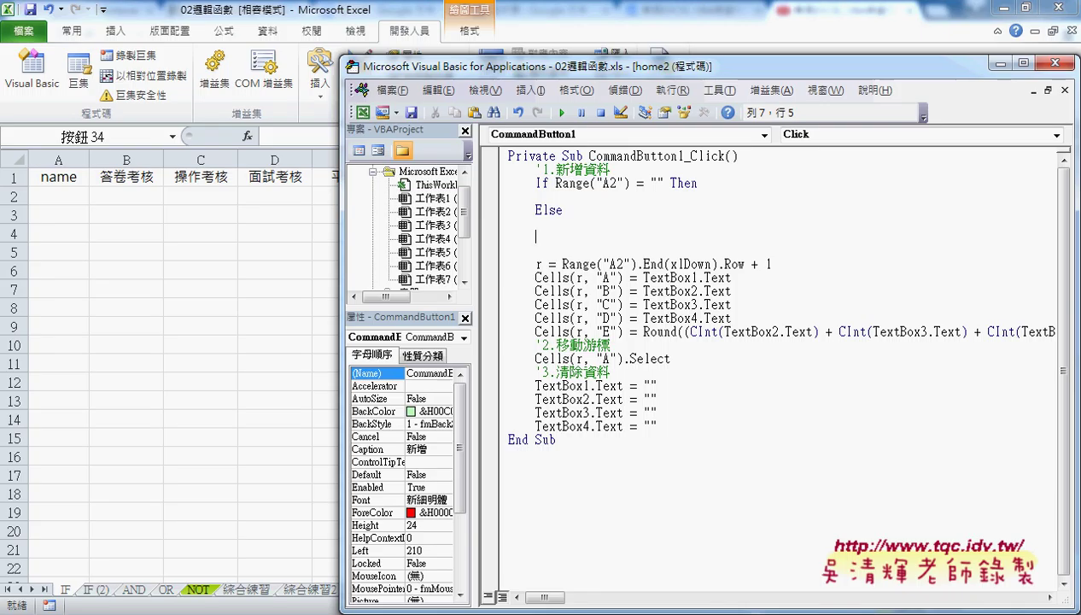
{"action": "type", "text": "end "}
{"action": "type", "text": "if"}
- Put r=2 under If and move the End(xlDown).Row+1 line into the Else branch
{"action": "left_click", "coordinate": [563, 264]}
{"action": "left_click_drag", "start_coordinate": [490, 250], "coordinate": [482, 183]}
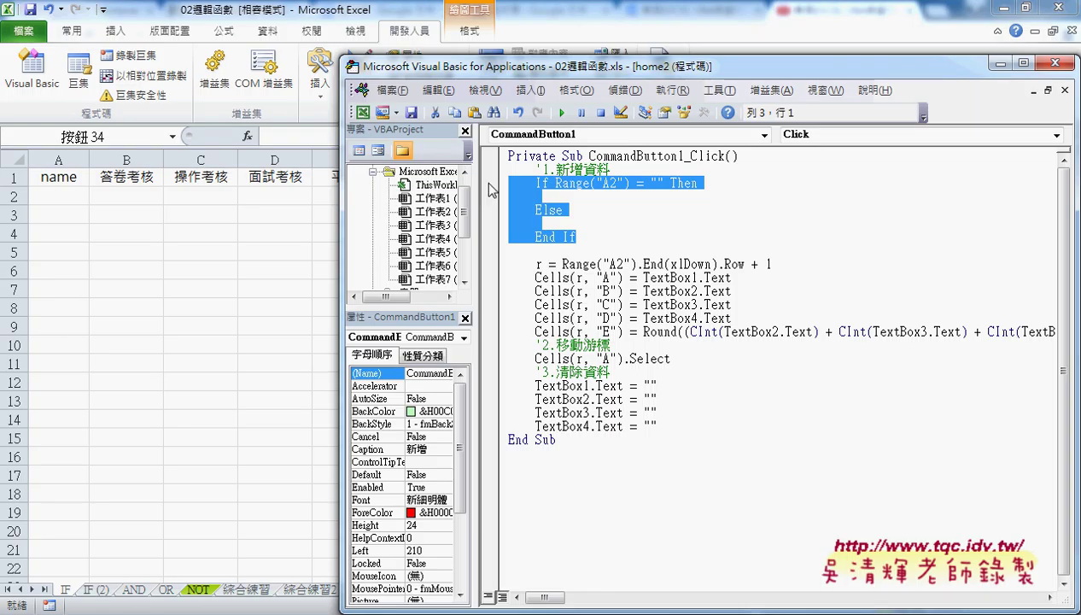
{"action": "left_click", "coordinate": [576, 196]}
{"action": "key", "text": "Tab"}
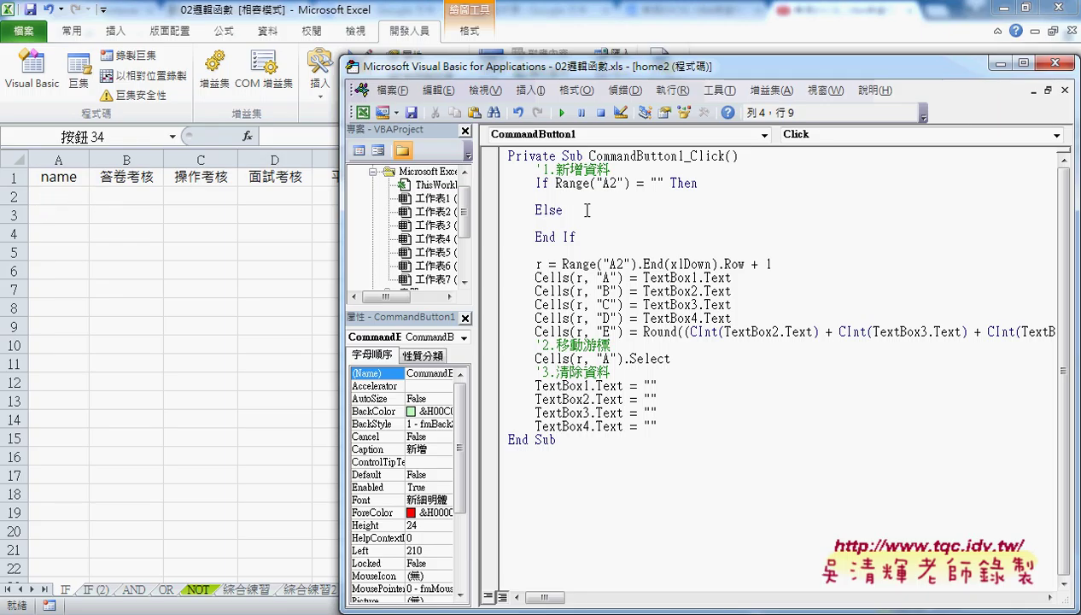
{"action": "type", "text": "r="}
{"action": "type", "text": "2"}
{"action": "left_click_drag", "start_coordinate": [657, 182], "coordinate": [636, 182]}
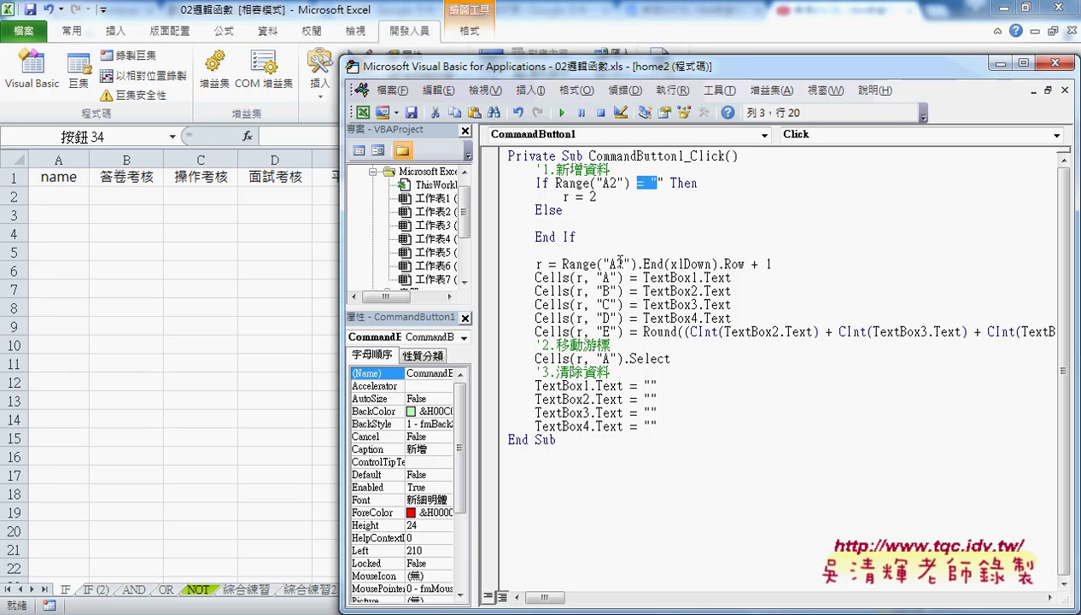
{"action": "mouse_move", "coordinate": [771, 264]}
{"action": "left_mouse_down"}
{"action": "mouse_move", "coordinate": [557, 265]}
{"action": "mouse_move", "coordinate": [538, 223]}
{"action": "left_mouse_up"}
{"action": "left_click", "coordinate": [537, 224]}
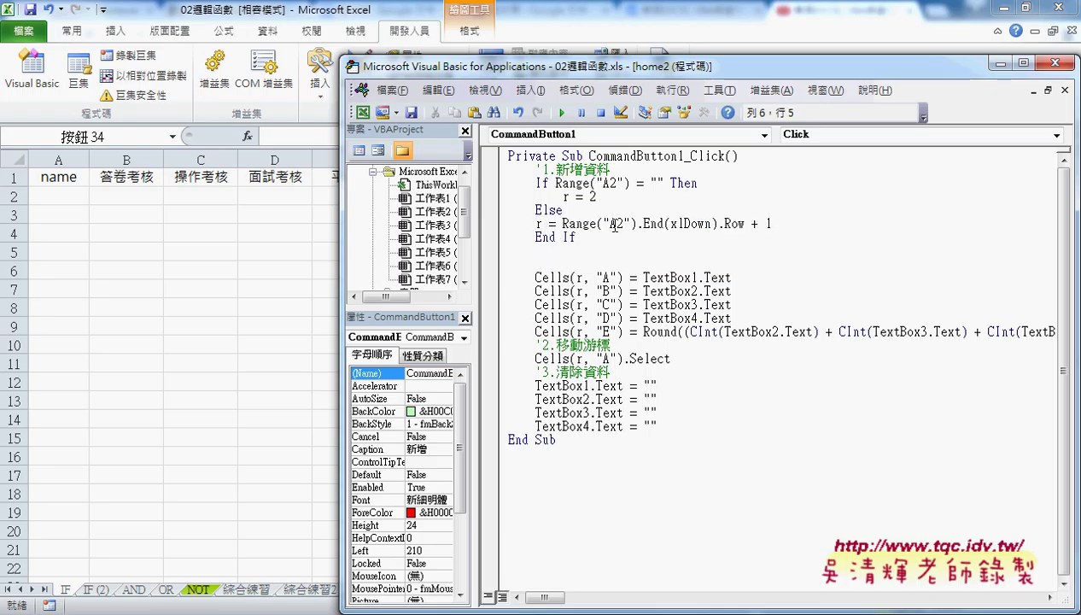
{"action": "key", "text": "Tab"}
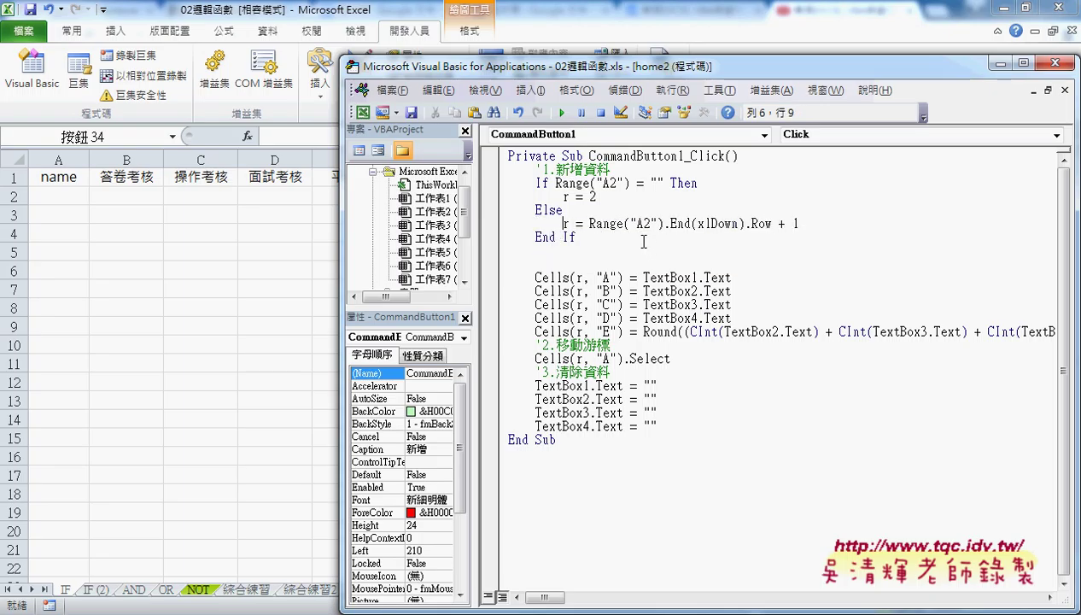
{"action": "left_click", "coordinate": [642, 241]}
{"action": "key", "text": "Delete"}
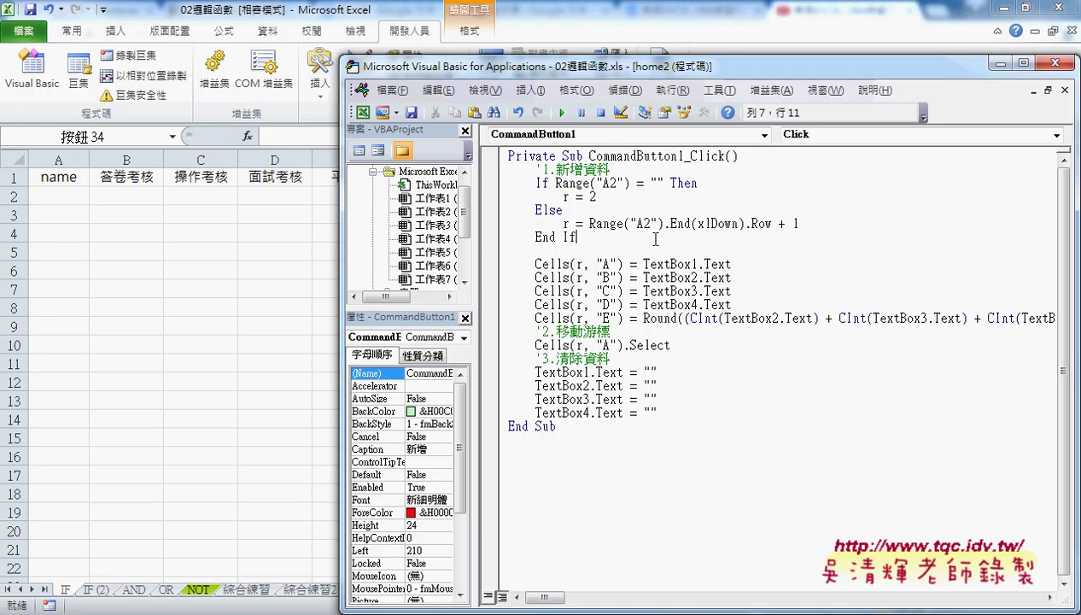
- Review the finished If…End If block, then go back to the worksheet
{"action": "left_click", "coordinate": [606, 224]}
{"action": "left_click_drag", "start_coordinate": [587, 245], "coordinate": [495, 184]}
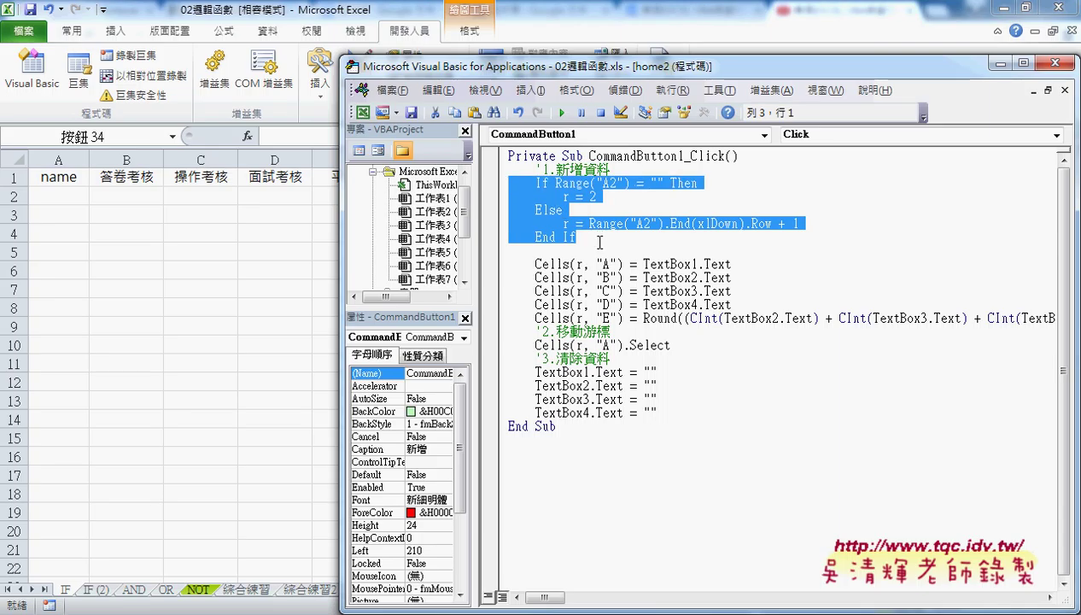
{"action": "left_click_drag", "start_coordinate": [589, 238], "coordinate": [536, 250]}
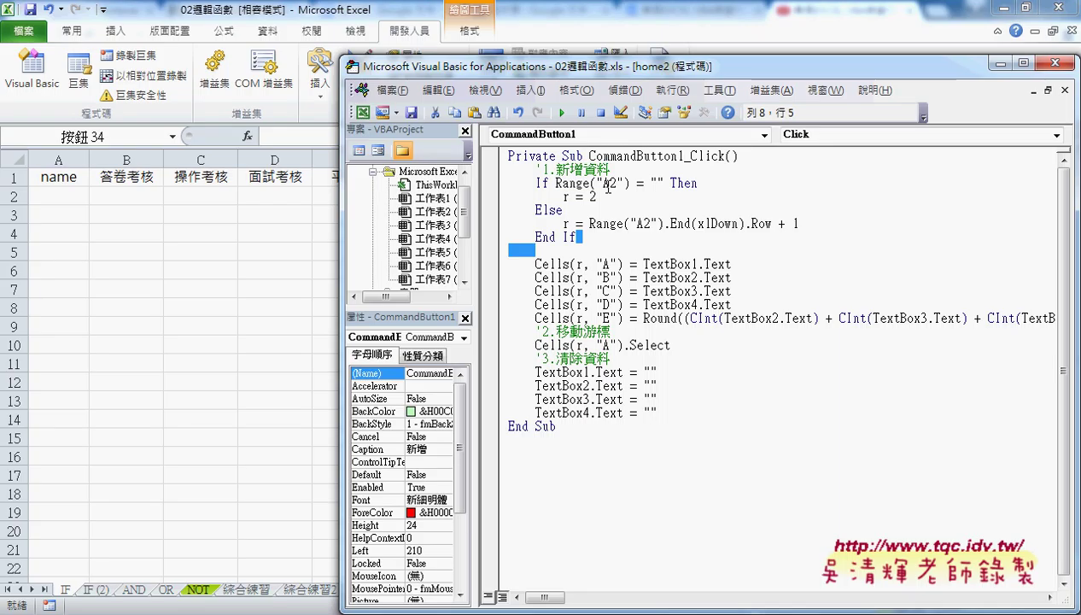
{"action": "left_click", "coordinate": [610, 241]}
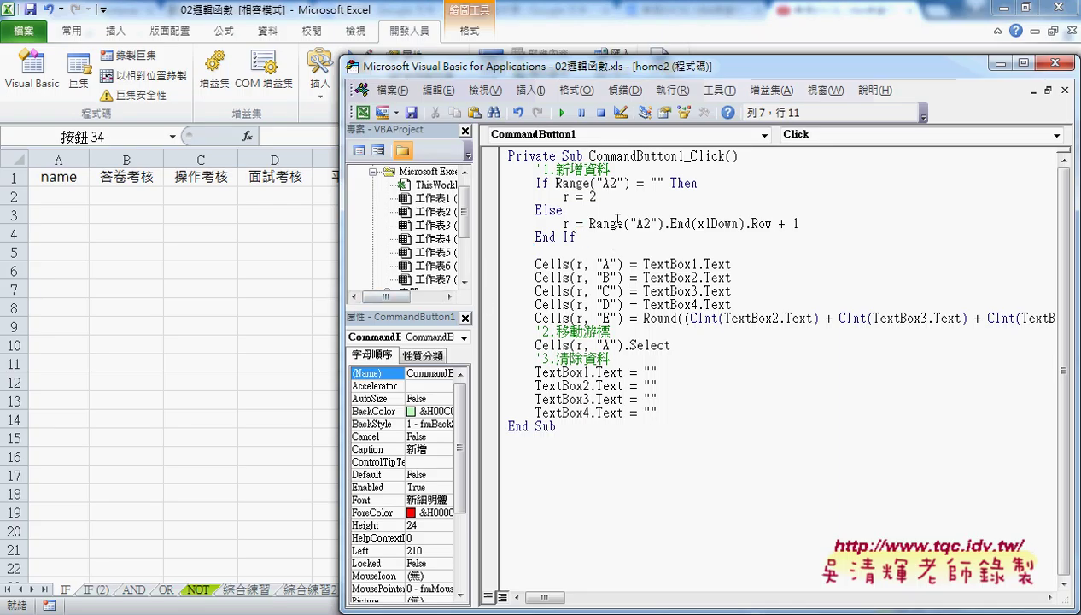
{"action": "left_click_drag", "start_coordinate": [578, 238], "coordinate": [499, 192]}
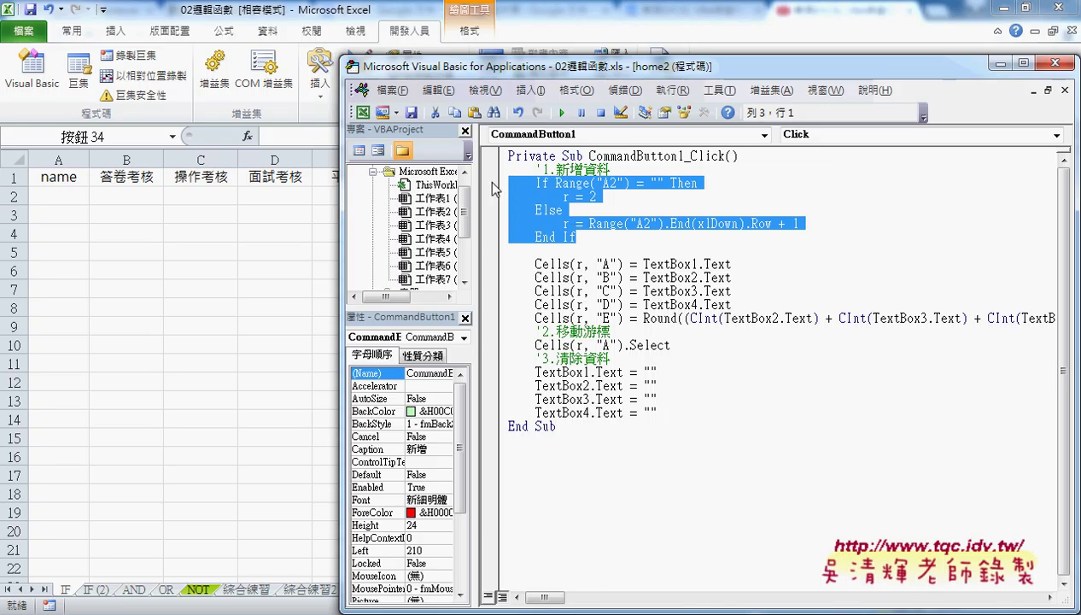
{"action": "left_click", "coordinate": [260, 230]}
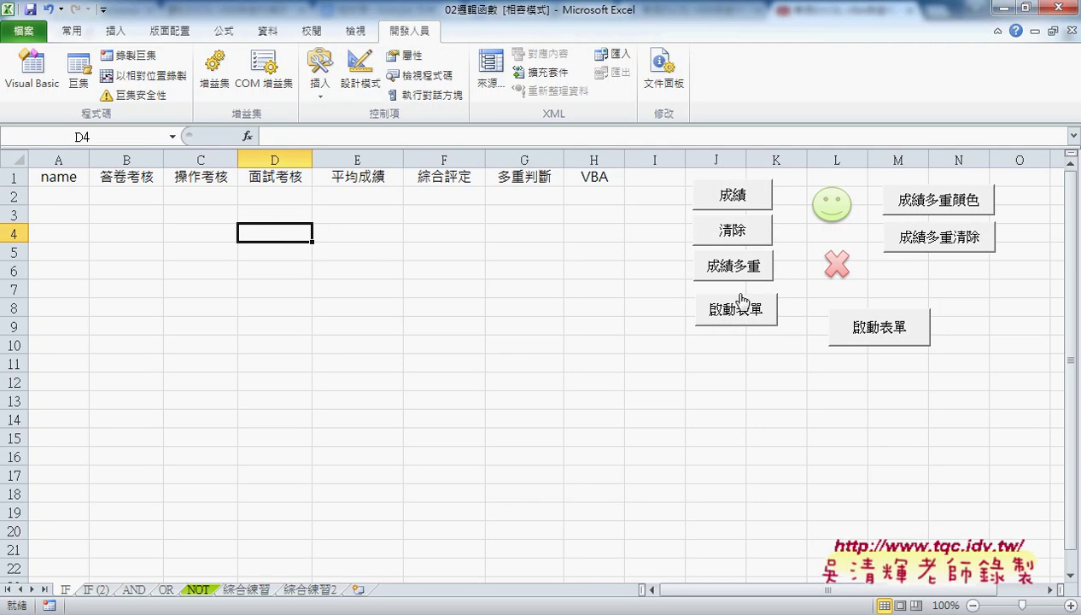
- Add AAA with scores 50, 60 and 50 through 新增, then close the form
{"action": "left_click", "coordinate": [842, 333]}
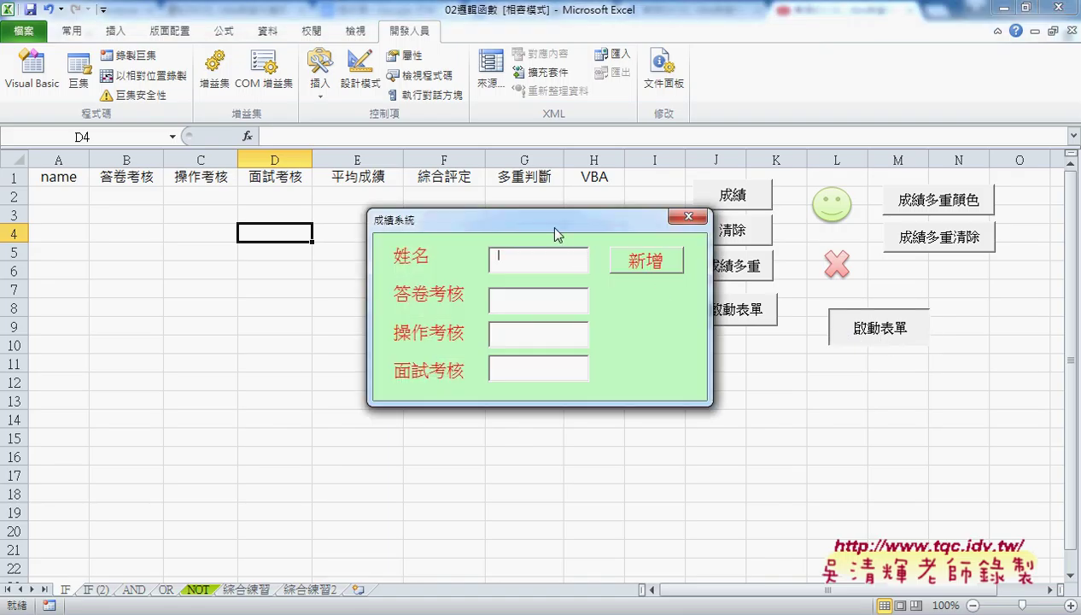
{"action": "type", "text": "AAA"}
{"action": "key", "text": "Tab"}
{"action": "type", "text": "50"}
{"action": "key", "text": "Tab"}
{"action": "type", "text": "60"}
{"action": "key", "text": "Tab"}
{"action": "type", "text": "50"}
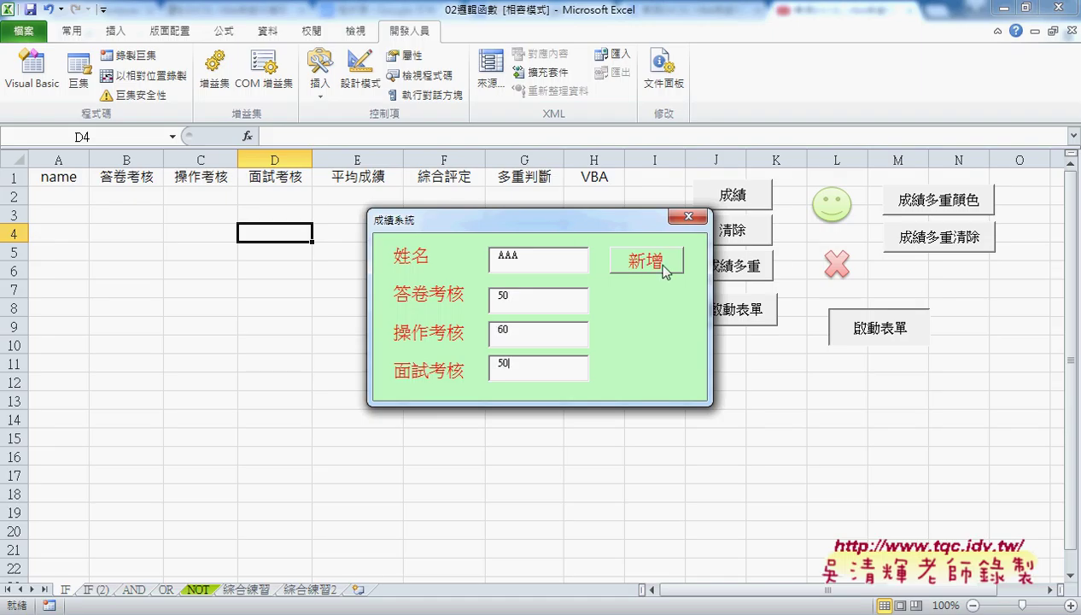
{"action": "left_click", "coordinate": [664, 267]}
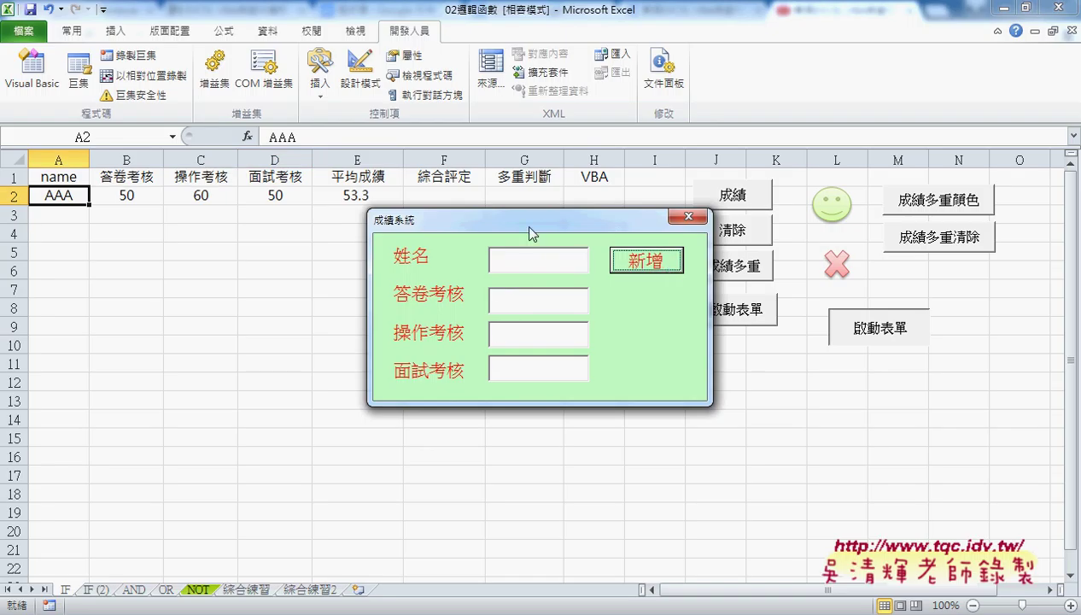
{"action": "left_click_drag", "start_coordinate": [524, 225], "coordinate": [520, 300]}
{"action": "left_click", "coordinate": [516, 329]}
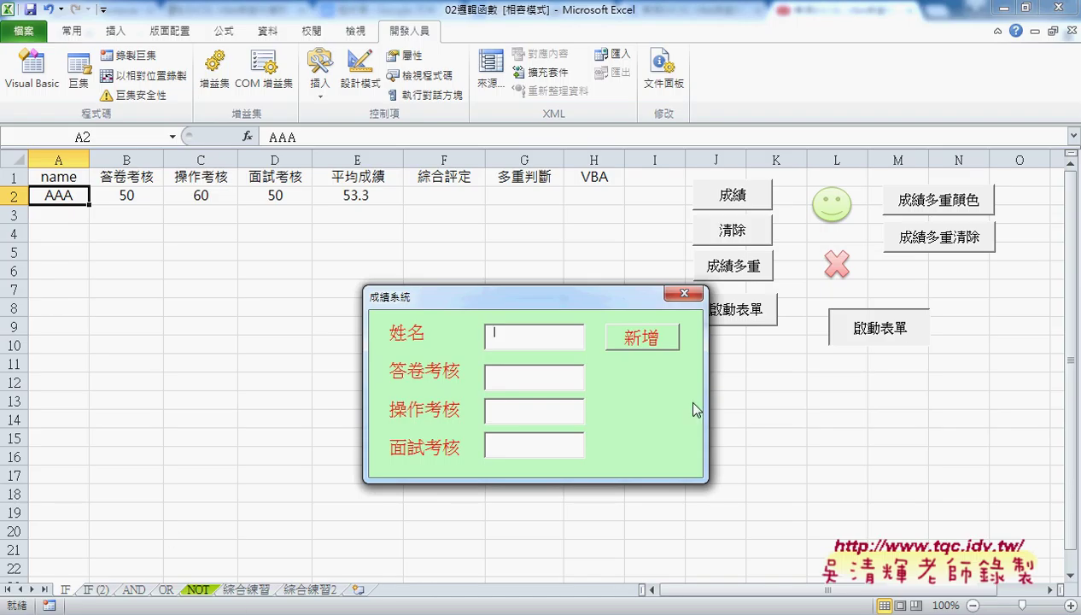
{"action": "left_click", "coordinate": [683, 295]}
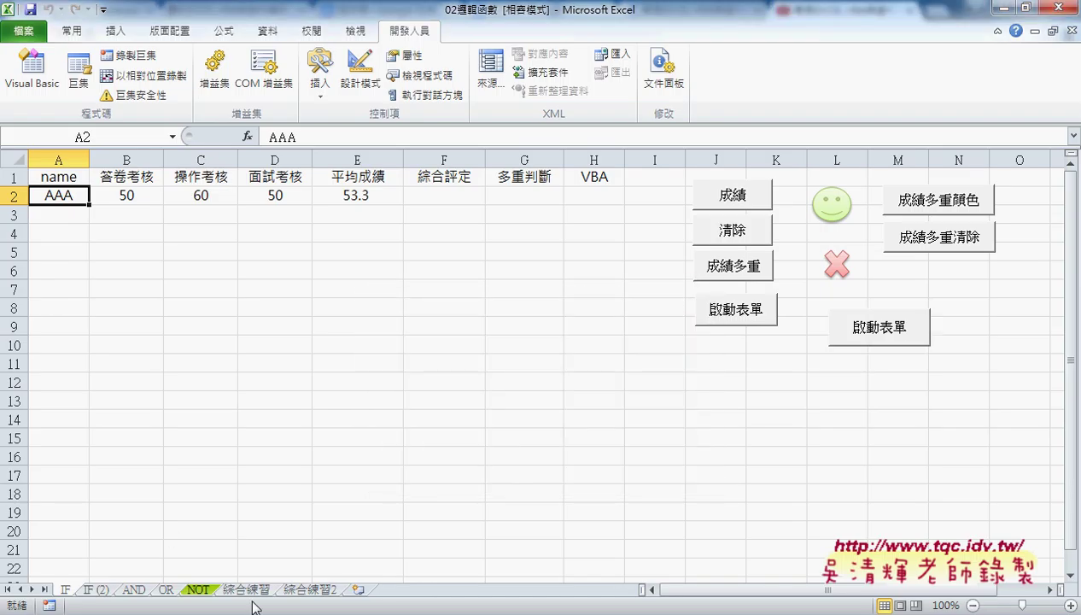
- Inspect the Range("A2") lookup and test Ctrl+Down jumps from A2 and A1 in column A
{"action": "left_click", "coordinate": [315, 560]}
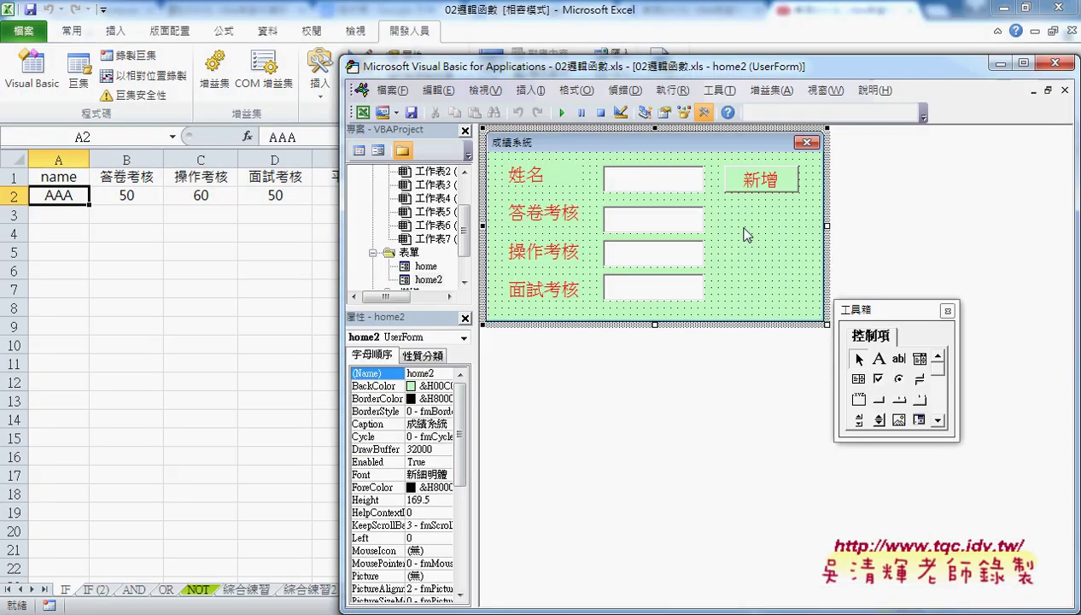
{"action": "double_click", "coordinate": [762, 178]}
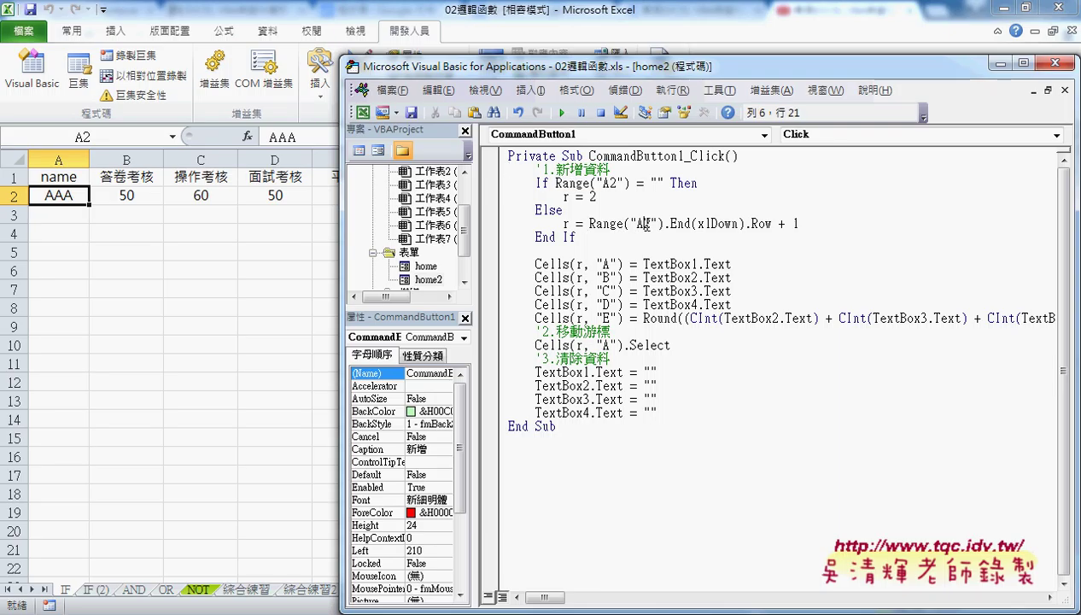
{"action": "left_click_drag", "start_coordinate": [641, 223], "coordinate": [649, 223]}
{"action": "left_click", "coordinate": [64, 195]}
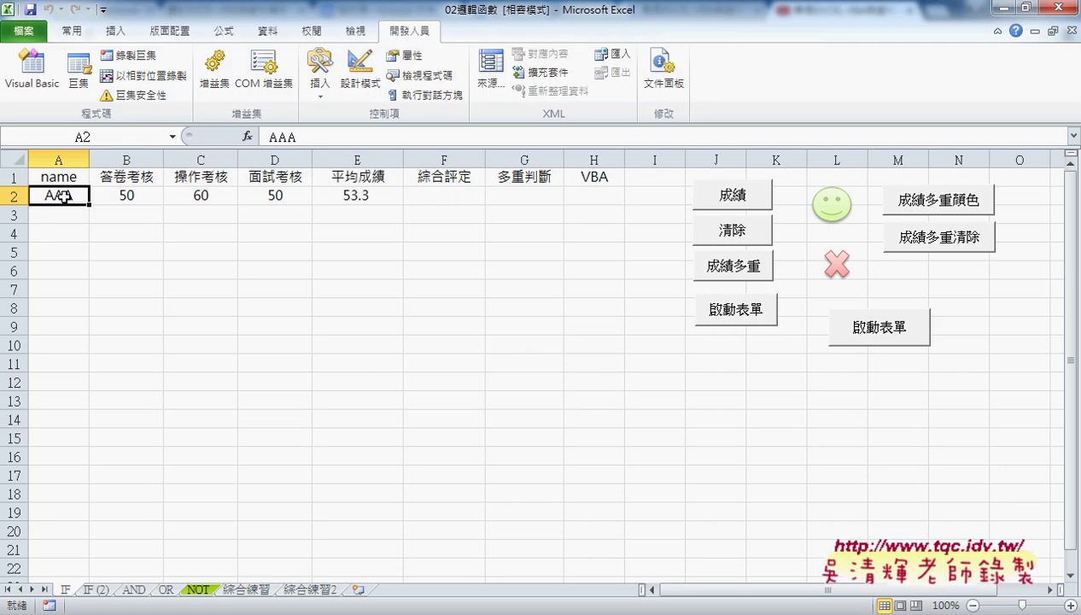
{"action": "key", "text": "ctrl+Down"}
{"action": "key", "text": "ctrl+Up"}
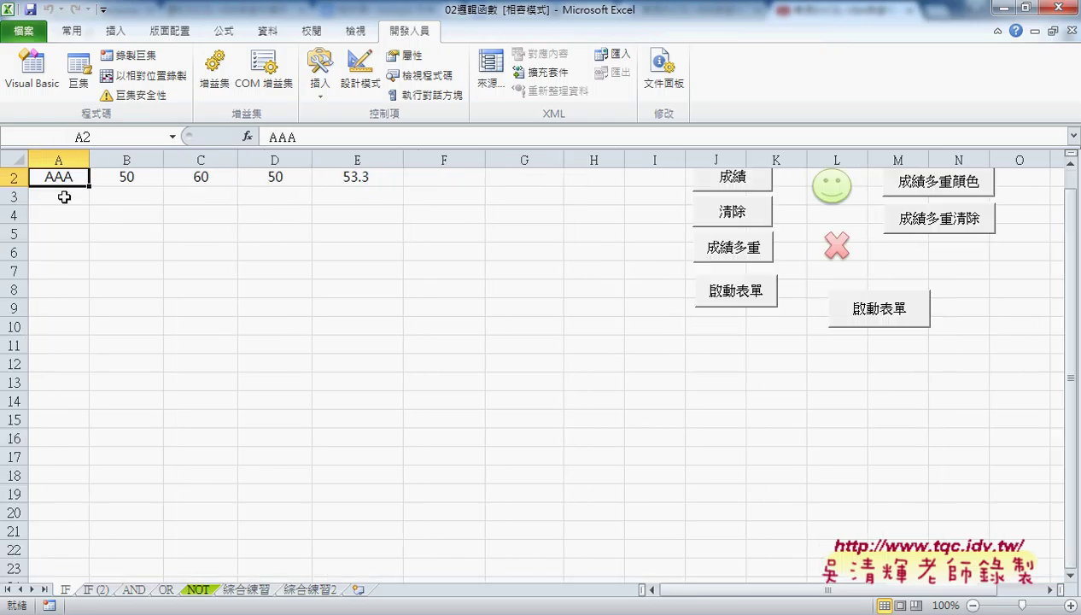
{"action": "scroll", "coordinate": [64, 195], "scroll_direction": "up", "scroll_amount": 1}
{"action": "left_click", "coordinate": [64, 177]}
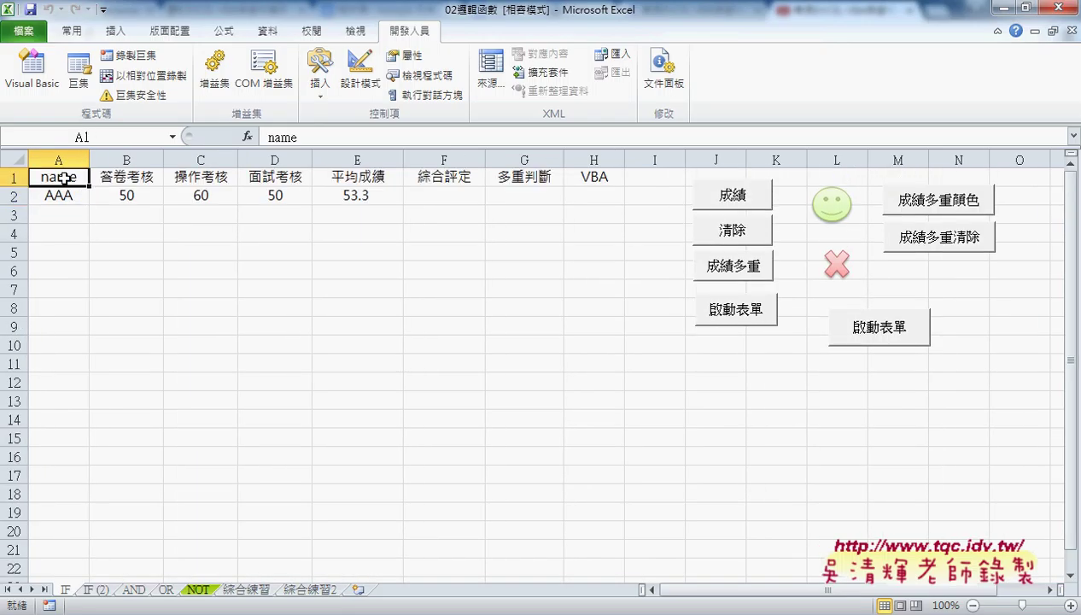
{"action": "key", "text": "ctrl+Down"}
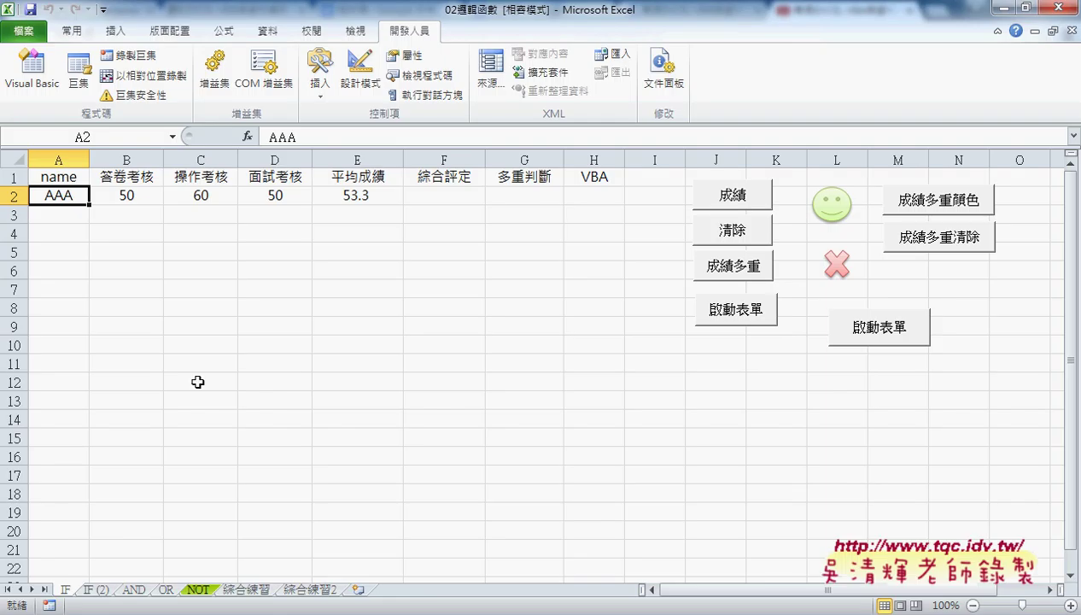
- Change the code to Range("A1").End(xlDown) and reopen the grade form with 啟動表單
{"action": "left_click", "coordinate": [338, 568]}
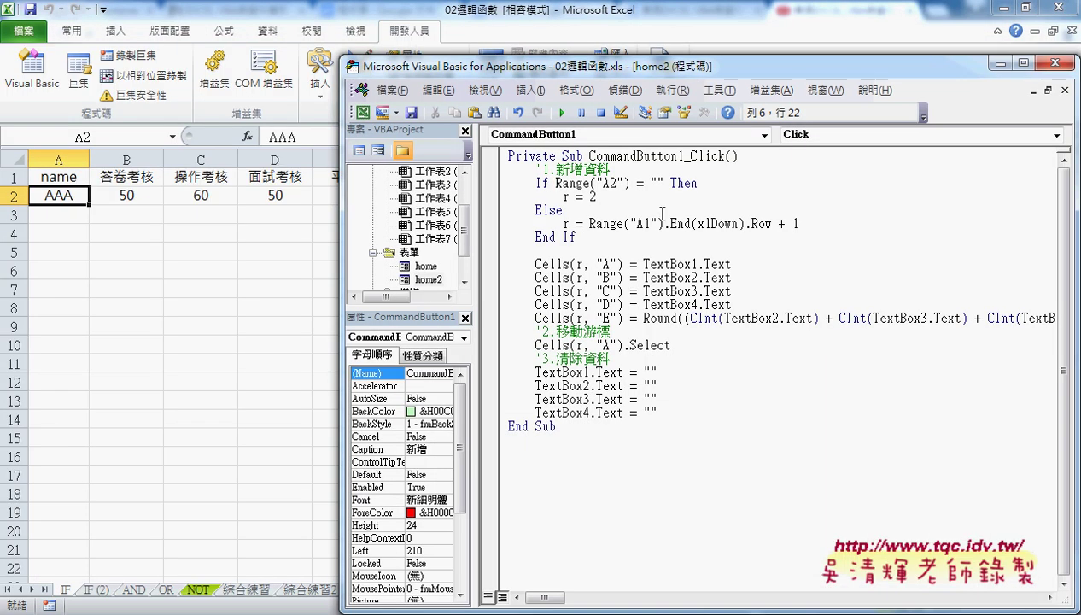
{"action": "left_click_drag", "start_coordinate": [651, 223], "coordinate": [636, 223]}
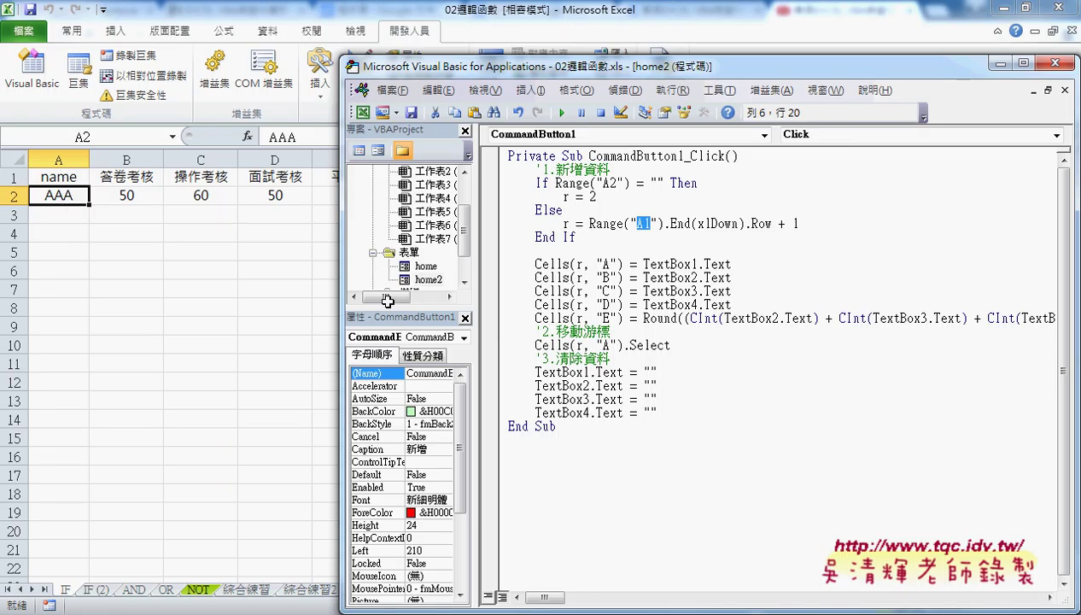
{"action": "left_click", "coordinate": [186, 325]}
{"action": "left_click", "coordinate": [841, 331]}
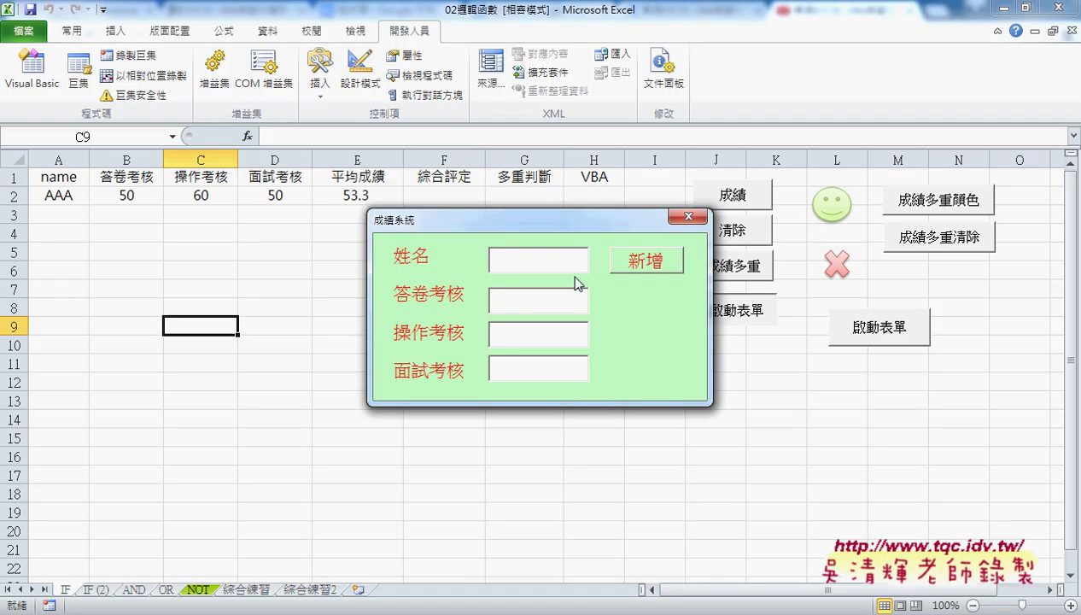
- Enter student BBB with scores 60, 50 and 80 and add it as row 3
{"action": "type", "text": "BBB"}
{"action": "key", "text": "Tab"}
{"action": "type", "text": "60"}
{"action": "key", "text": "Tab"}
{"action": "type", "text": "50"}
{"action": "key", "text": "Tab"}
{"action": "type", "text": "80"}
{"action": "left_click", "coordinate": [648, 257]}
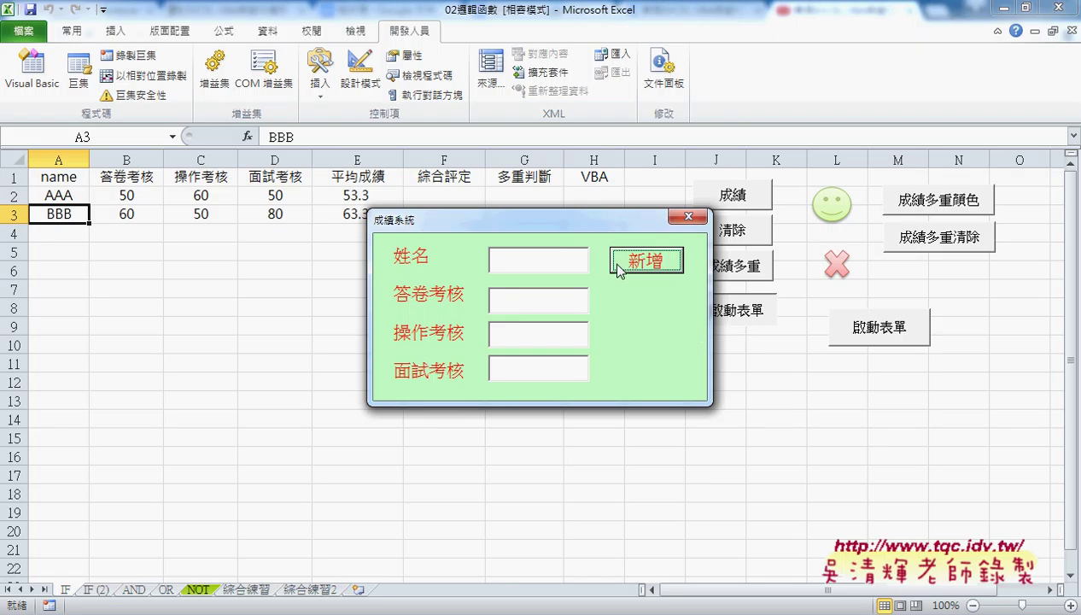
- Point out the cleared name field where typing restarts, then close the grade form
{"action": "left_click", "coordinate": [551, 262]}
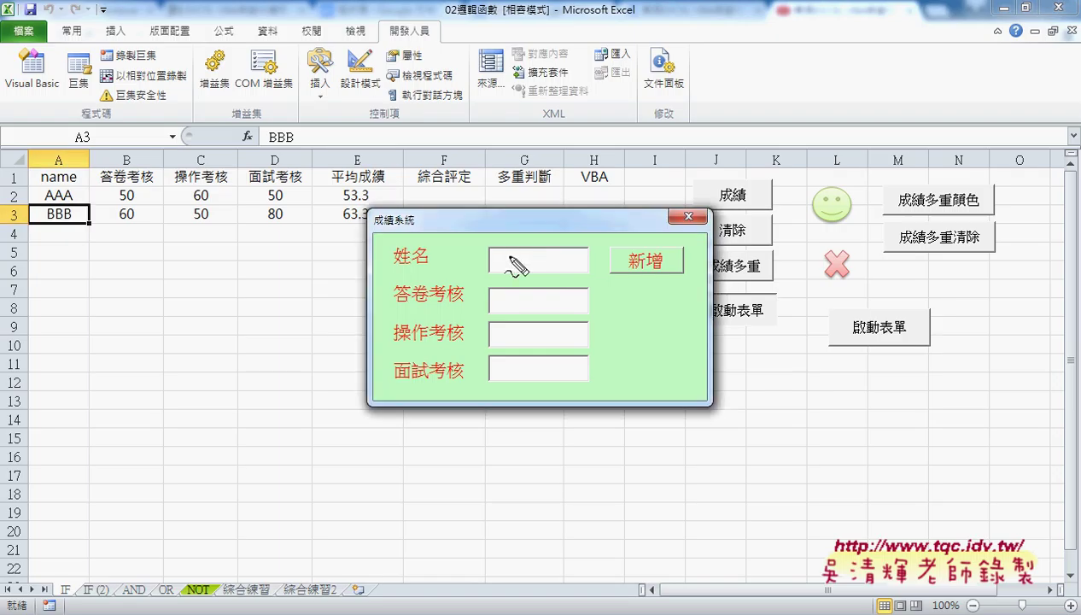
{"action": "mouse_move", "coordinate": [542, 284]}
{"action": "left_mouse_down"}
{"action": "mouse_move", "coordinate": [595, 247]}
{"action": "mouse_move", "coordinate": [543, 286]}
{"action": "left_mouse_up"}
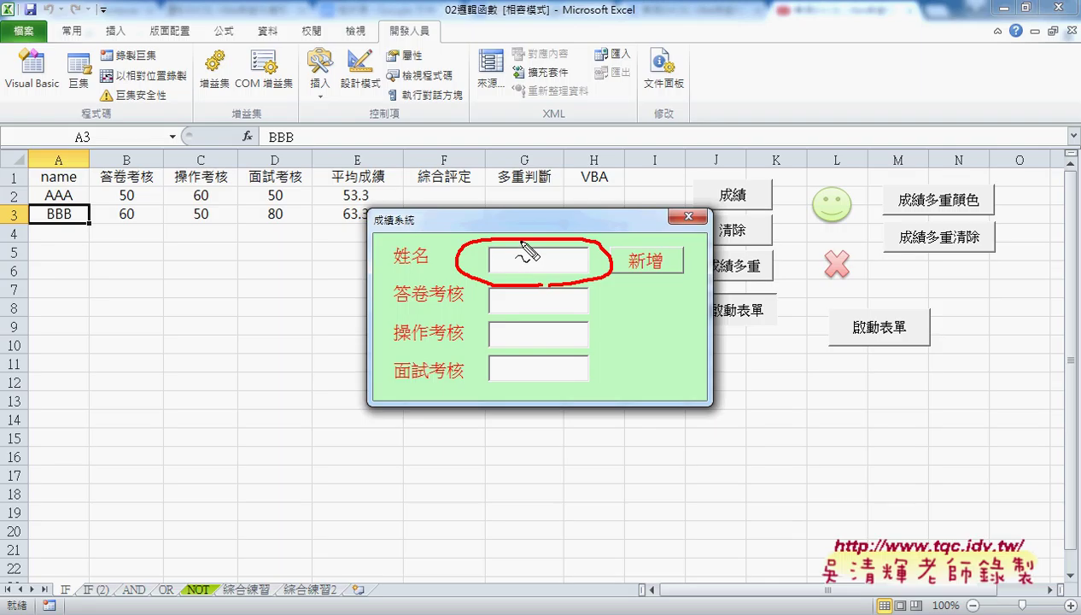
{"action": "left_click_drag", "start_coordinate": [500, 249], "coordinate": [501, 270]}
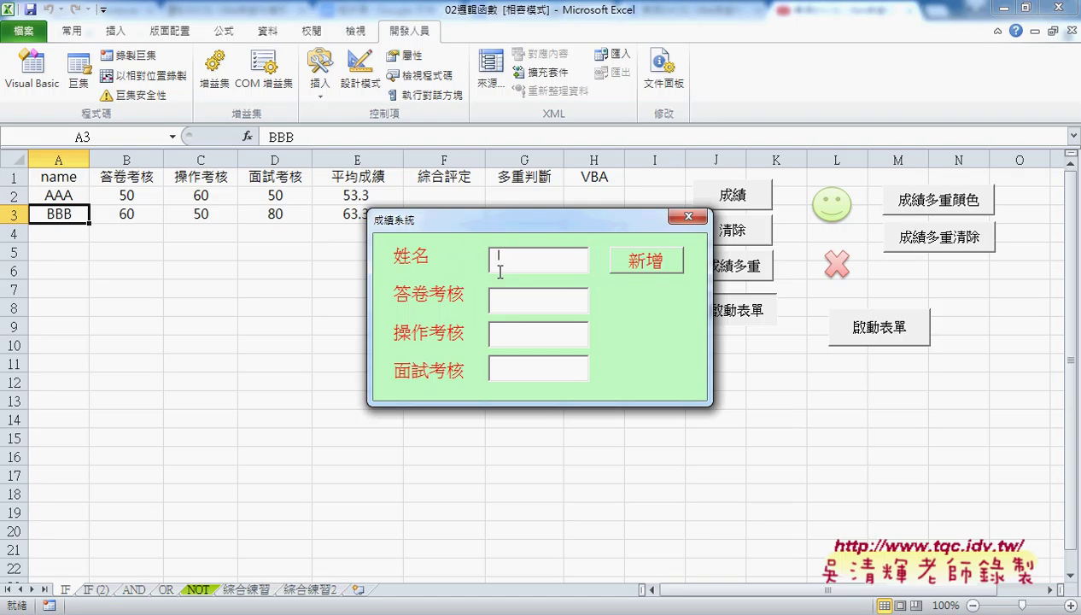
{"action": "left_click", "coordinate": [688, 218]}
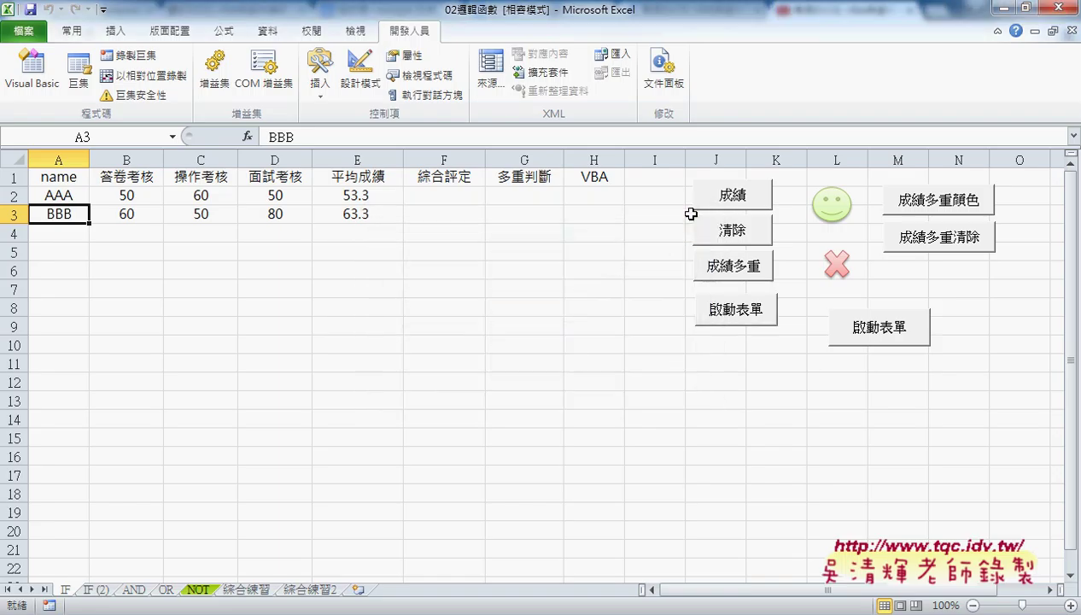
- Open the 新增 button's click code and insert a blank line after the four field-clearing lines
{"action": "left_click", "coordinate": [32, 68]}
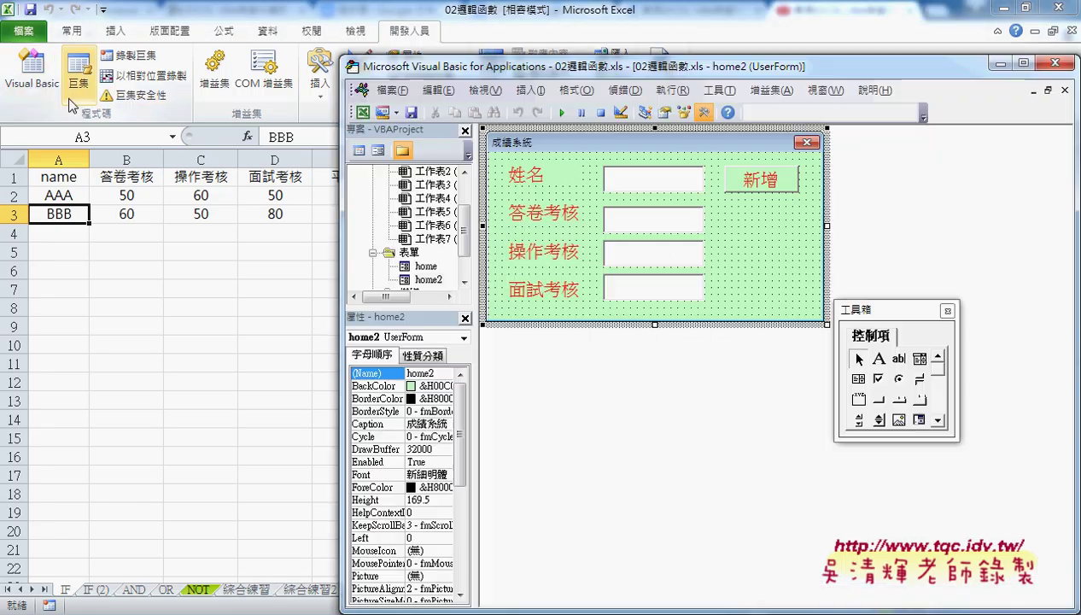
{"action": "left_click", "coordinate": [764, 188]}
{"action": "double_click", "coordinate": [772, 186]}
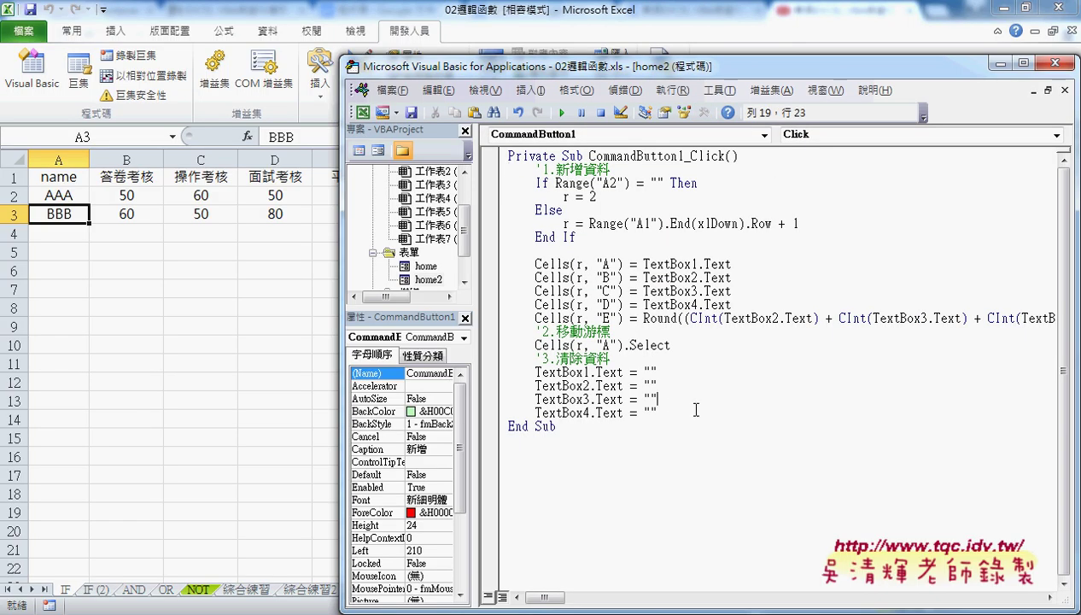
{"action": "left_click_drag", "start_coordinate": [666, 413], "coordinate": [492, 377]}
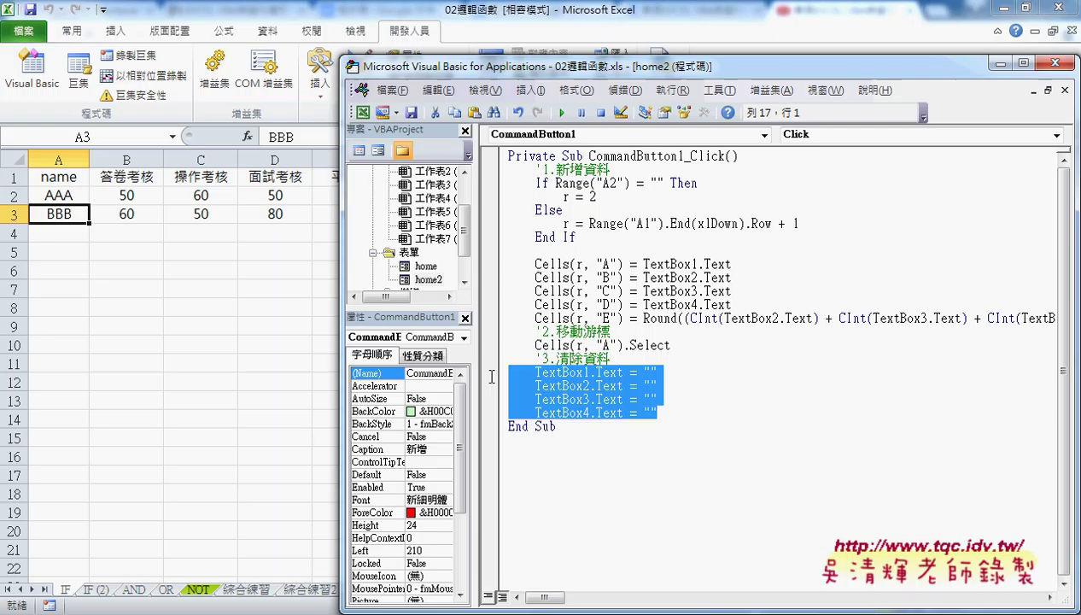
{"action": "left_click", "coordinate": [683, 412]}
{"action": "key", "text": "Return"}
{"action": "key", "text": "Return"}
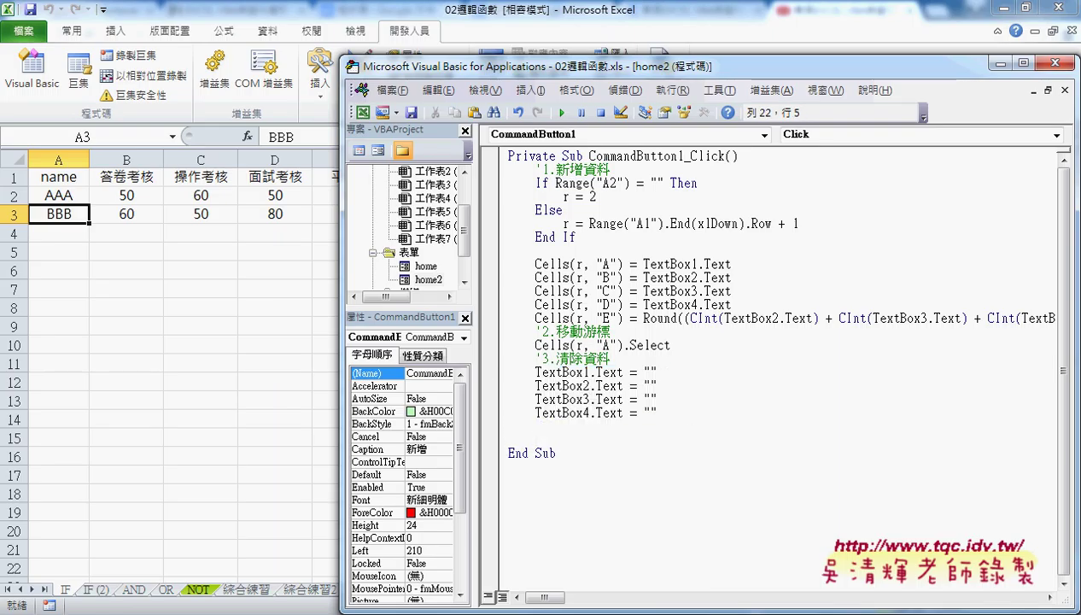
{"action": "key", "text": "Up"}
- Add a '4. comment line with an empty line beneath it
{"action": "type", "text": "'"}
{"action": "type", "text": "4."}
{"action": "key", "text": "Return"}
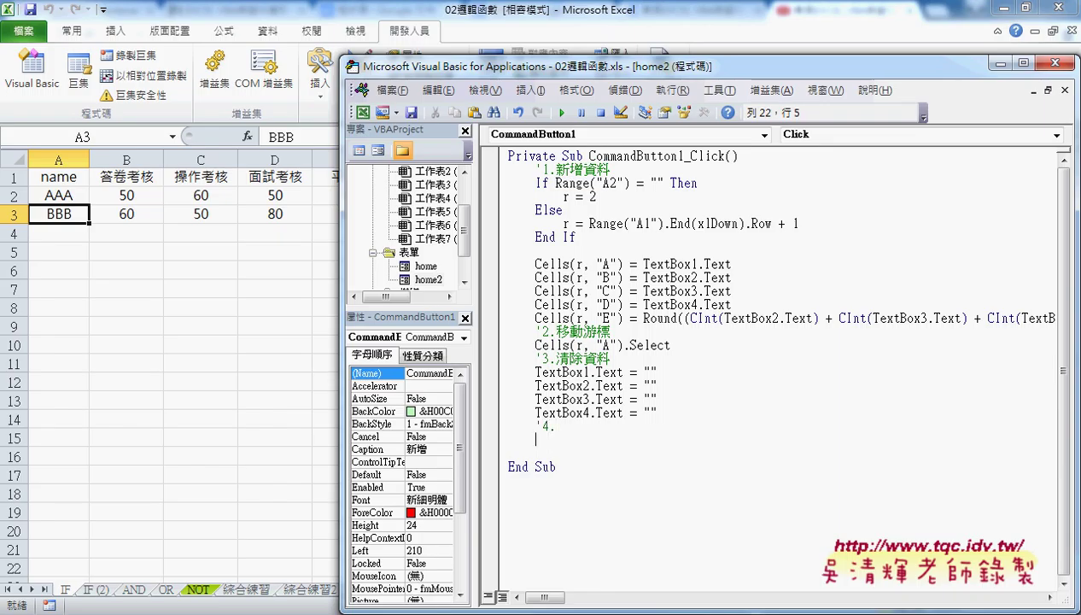
{"action": "type", "text": "'"}
{"action": "key", "text": "BackSpace"}
- Copy the name TextBox1 from the clearing code onto the line under the comment
{"action": "left_click_drag", "start_coordinate": [535, 372], "coordinate": [589, 373]}
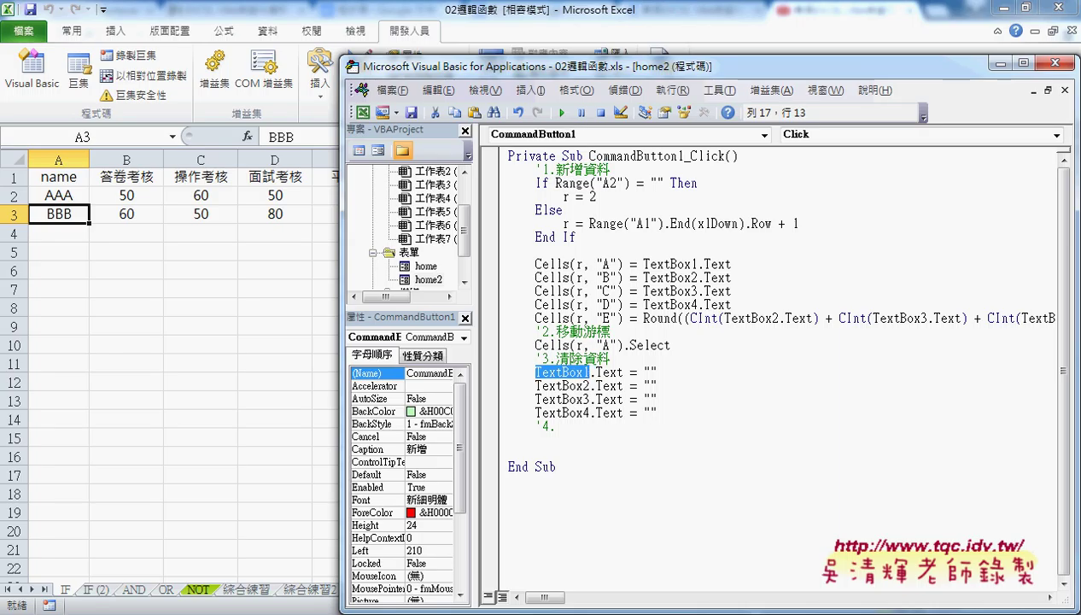
{"action": "key", "text": "ctrl+c"}
{"action": "left_click", "coordinate": [555, 426]}
{"action": "key", "text": "Down"}
{"action": "key", "text": "ctrl+v"}
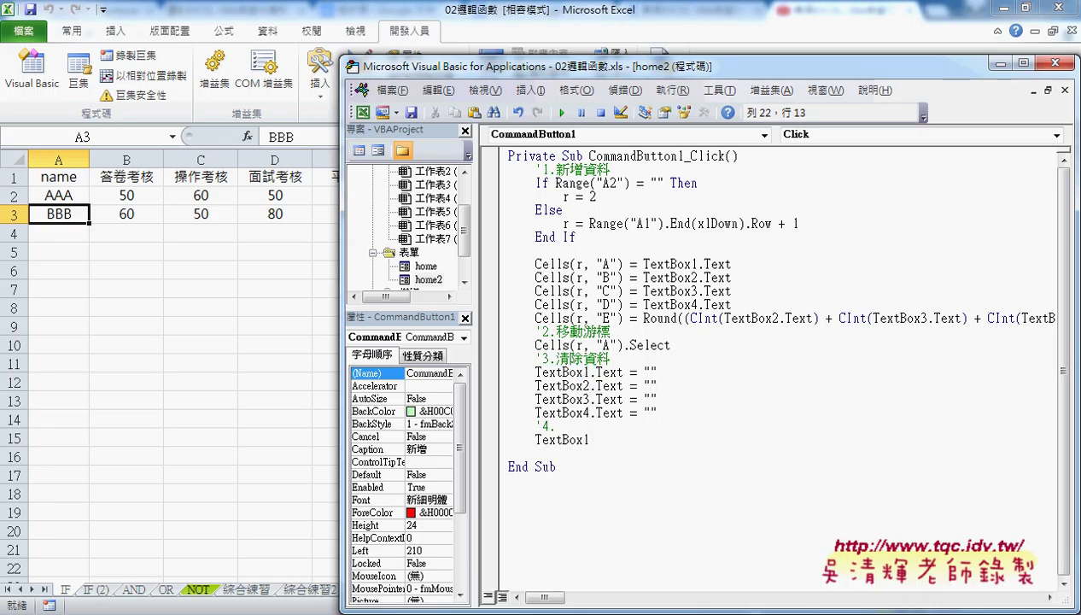
- Complete the line as TextBox1.SetFocus using the member list
{"action": "type", "text": "."}
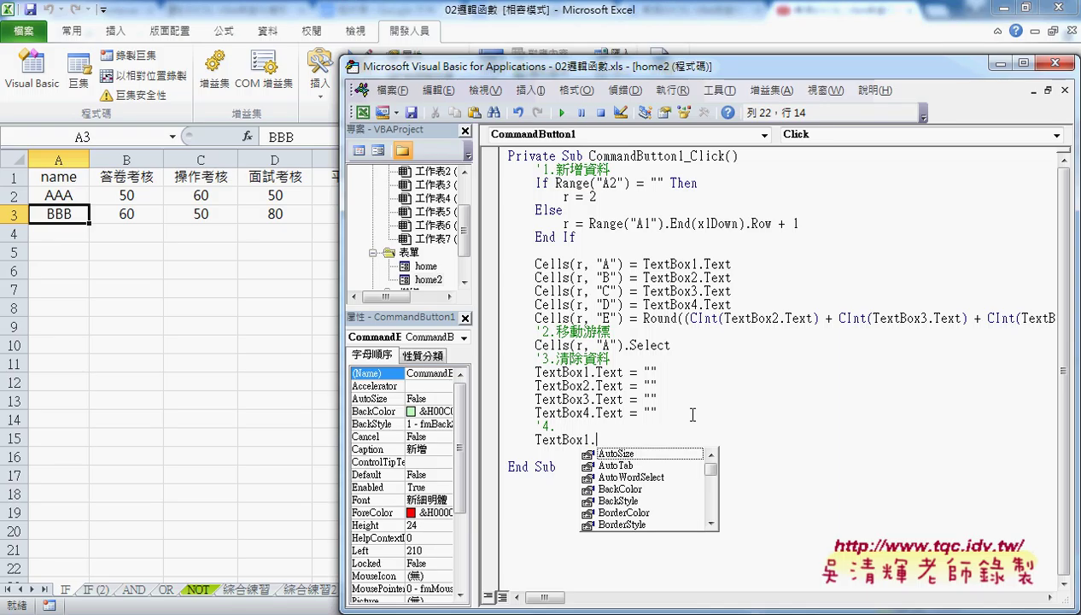
{"action": "type", "text": "s"}
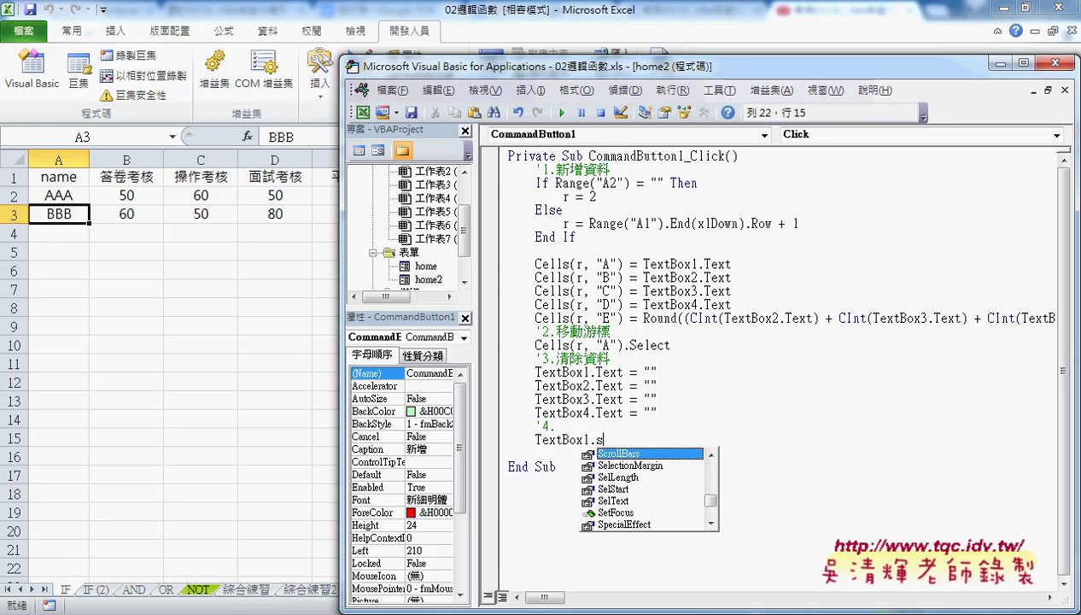
{"action": "type", "text": "et"}
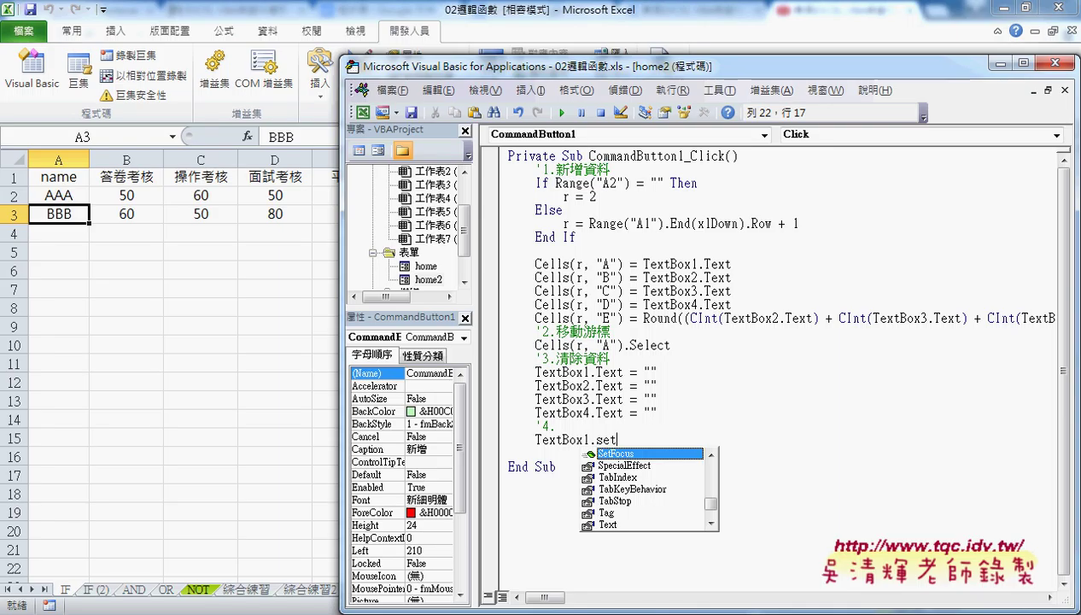
{"action": "key", "text": "space"}
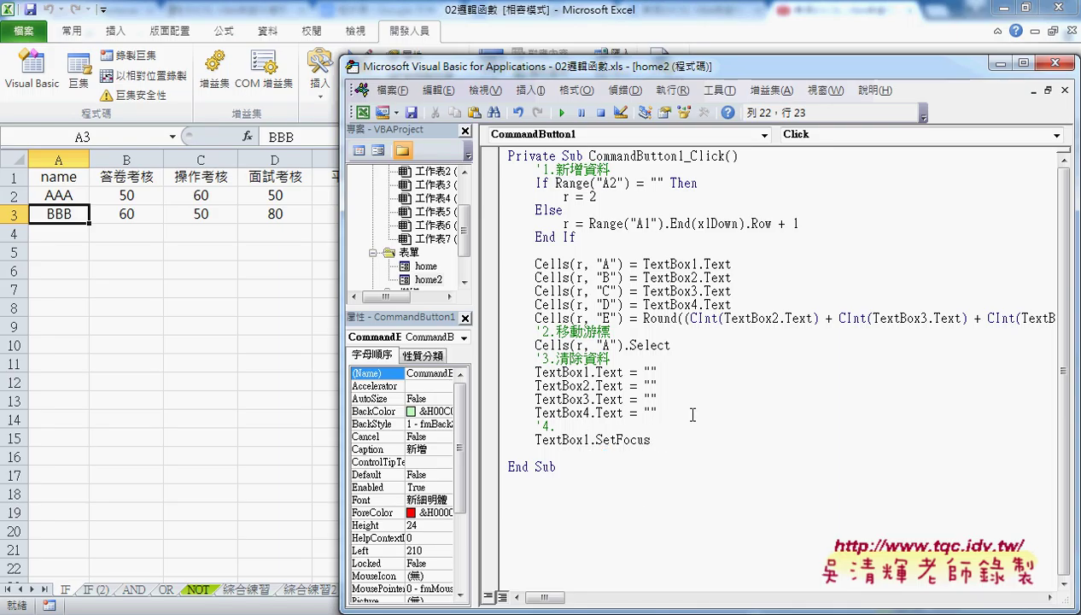
{"action": "key", "text": "BackSpace"}
{"action": "key", "text": "BackSpace"}
{"action": "key", "text": "BackSpace"}
{"action": "key", "text": "BackSpace"}
{"action": "key", "text": "BackSpace"}
{"action": "key", "text": "BackSpace"}
{"action": "key", "text": "BackSpace"}
{"action": "key", "text": "BackSpace"}
{"action": "key", "text": "BackSpace"}
{"action": "key", "text": "BackSpace"}
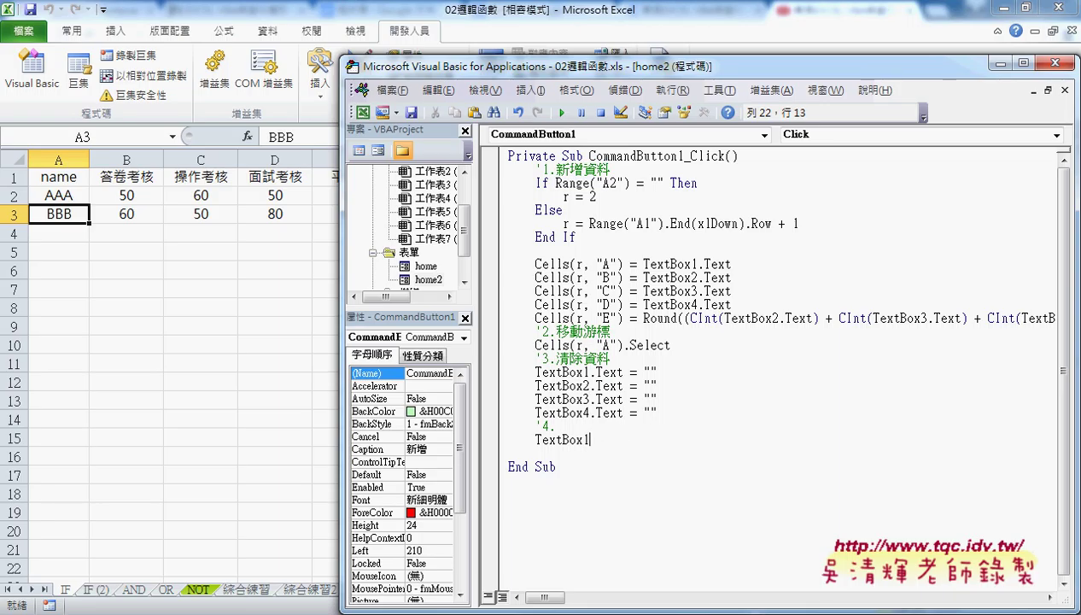
{"action": "type", "text": "."}
{"action": "key", "text": "Down"}
{"action": "key", "text": "Down"}
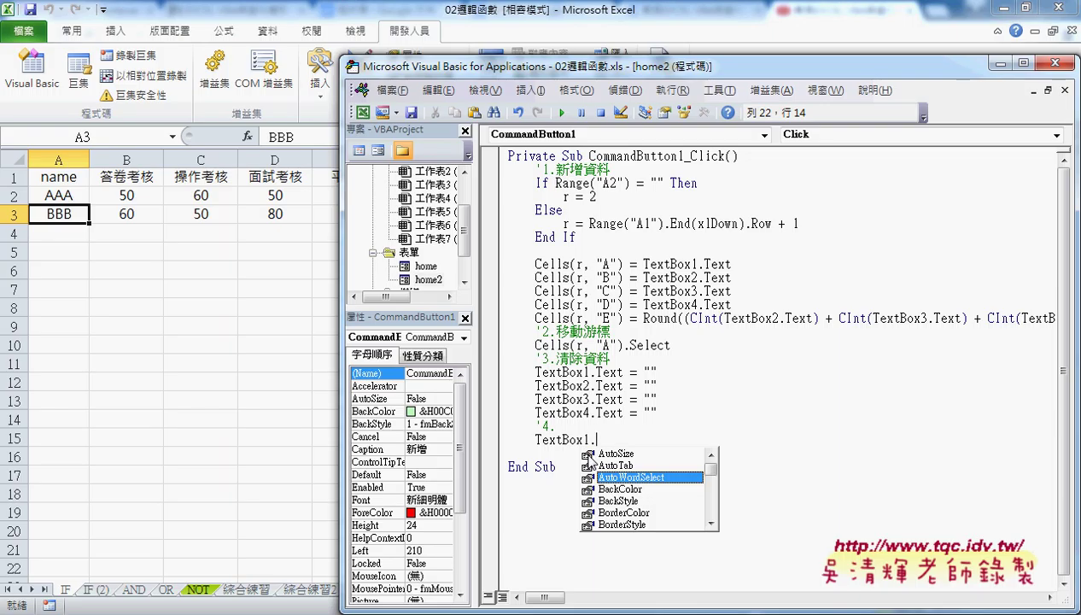
{"action": "key", "text": "Down"}
{"action": "key", "text": "Down"}
{"action": "key", "text": "Down"}
{"action": "key", "text": "Down"}
{"action": "key", "text": "Down"}
{"action": "key", "text": "Down"}
{"action": "key", "text": "Down"}
{"action": "key", "text": "Down"}
{"action": "key", "text": "Down"}
{"action": "key", "text": "Down"}
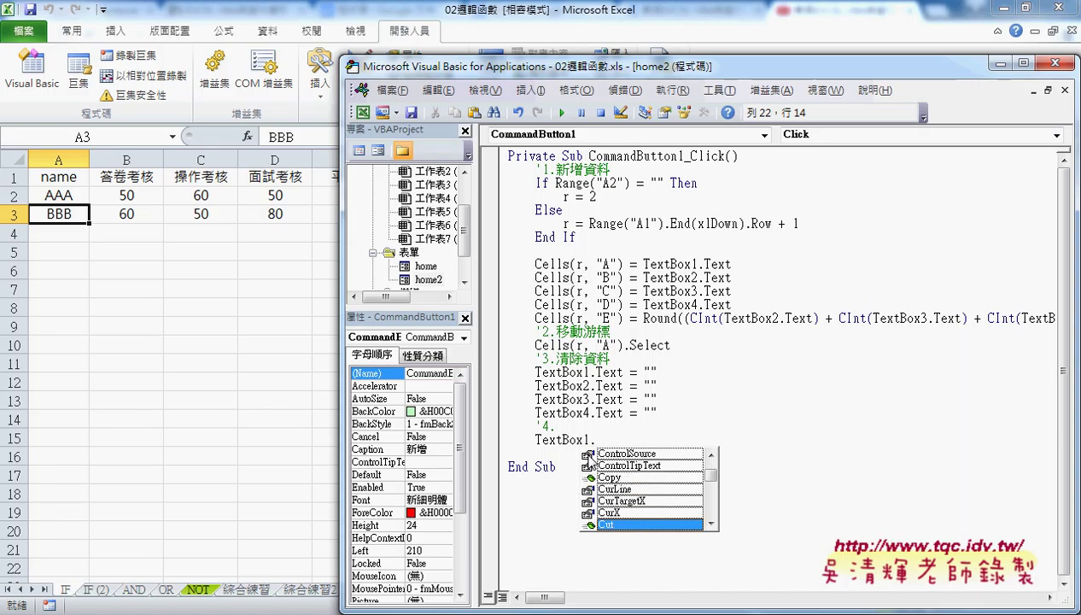
{"action": "key", "text": "Down"}
{"action": "key", "text": "Down"}
{"action": "key", "text": "Up"}
{"action": "key", "text": "Up"}
{"action": "key", "text": "Down"}
{"action": "key", "text": "Down"}
{"action": "key", "text": "Down"}
{"action": "key", "text": "Down"}
{"action": "key", "text": "Down"}
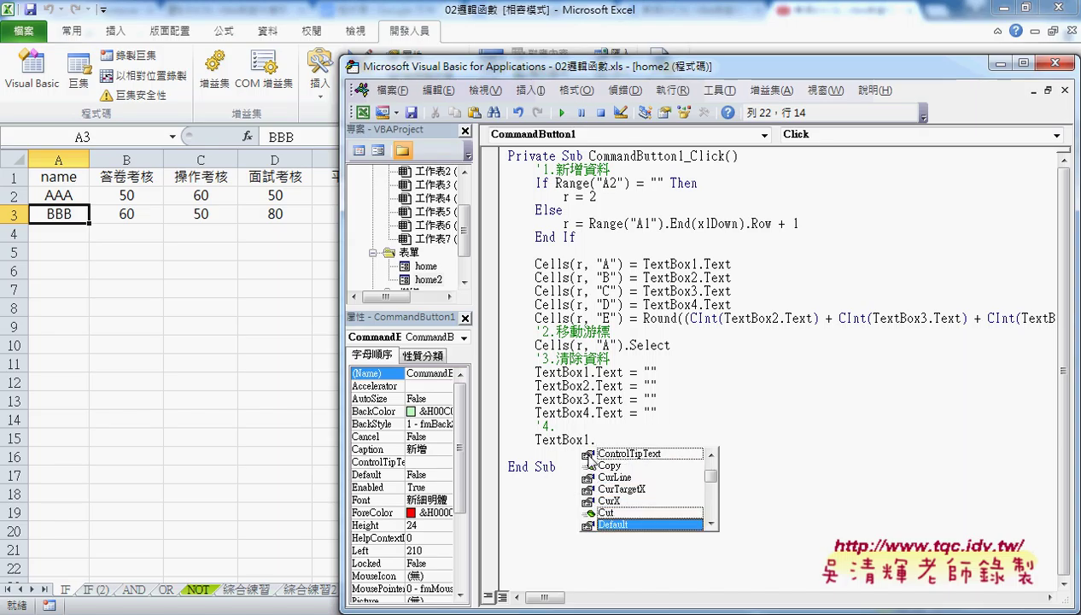
{"action": "key", "text": "Down"}
{"action": "key", "text": "Down"}
{"action": "key", "text": "Down"}
{"action": "key", "text": "Down"}
{"action": "key", "text": "Down"}
{"action": "key", "text": "Down"}
{"action": "key", "text": "Down"}
{"action": "type", "text": "s"}
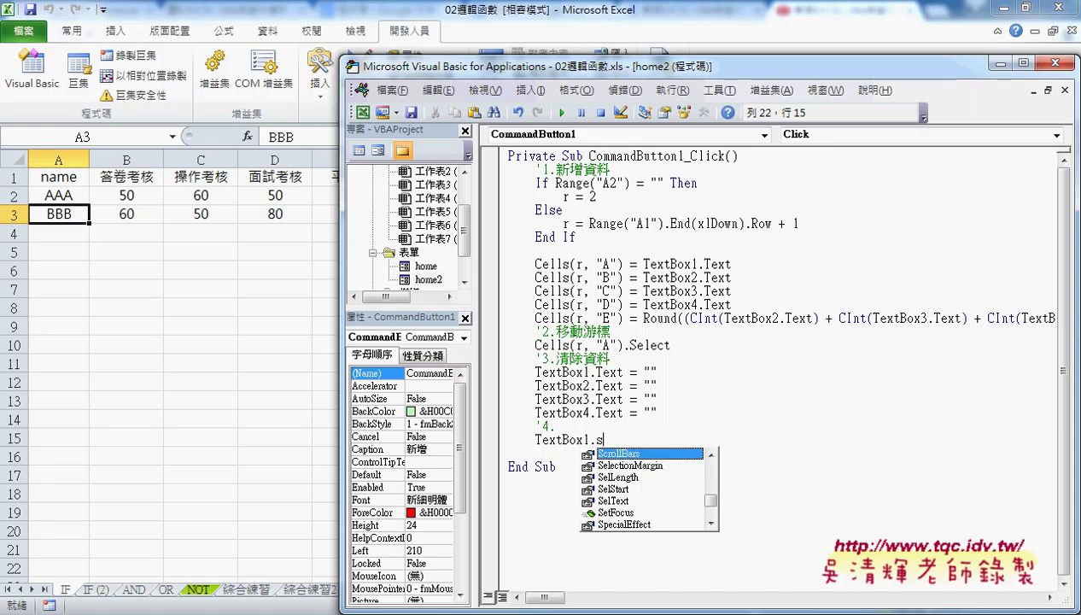
{"action": "type", "text": "e"}
{"action": "key", "text": "Down"}
{"action": "key", "text": "Down"}
{"action": "key", "text": "Down"}
{"action": "key", "text": "Down"}
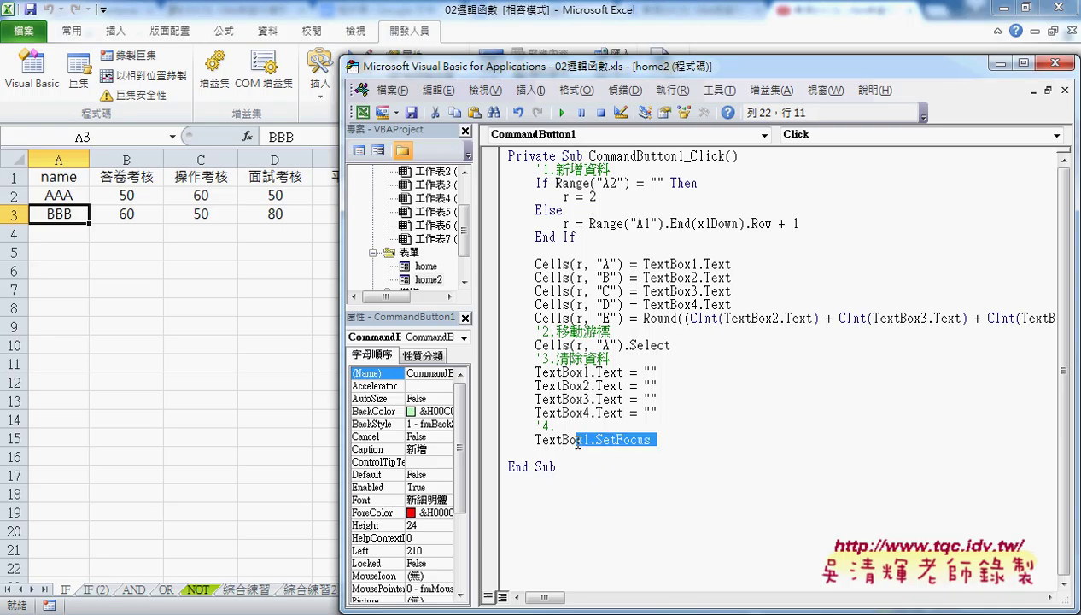
- Delete the blank line between TextBox1.SetFocus and End Sub
{"action": "mouse_move", "coordinate": [657, 440]}
{"action": "left_mouse_down"}
{"action": "mouse_move", "coordinate": [536, 439]}
{"action": "mouse_move", "coordinate": [542, 425]}
{"action": "left_mouse_up"}
{"action": "left_click", "coordinate": [563, 427]}
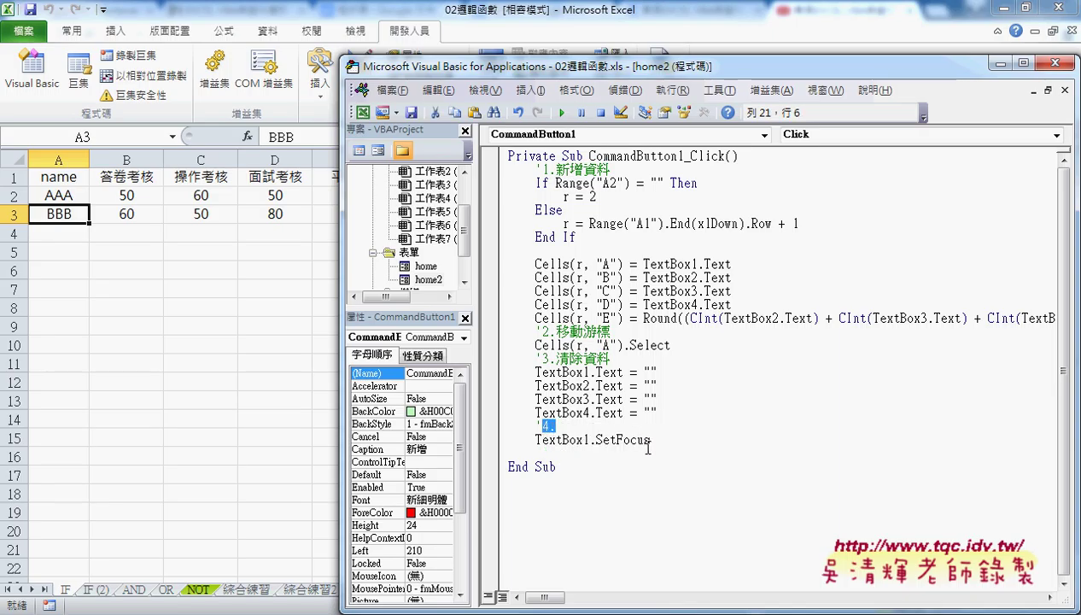
{"action": "left_click", "coordinate": [580, 453]}
{"action": "key", "text": "BackSpace"}
{"action": "key", "text": "BackSpace"}
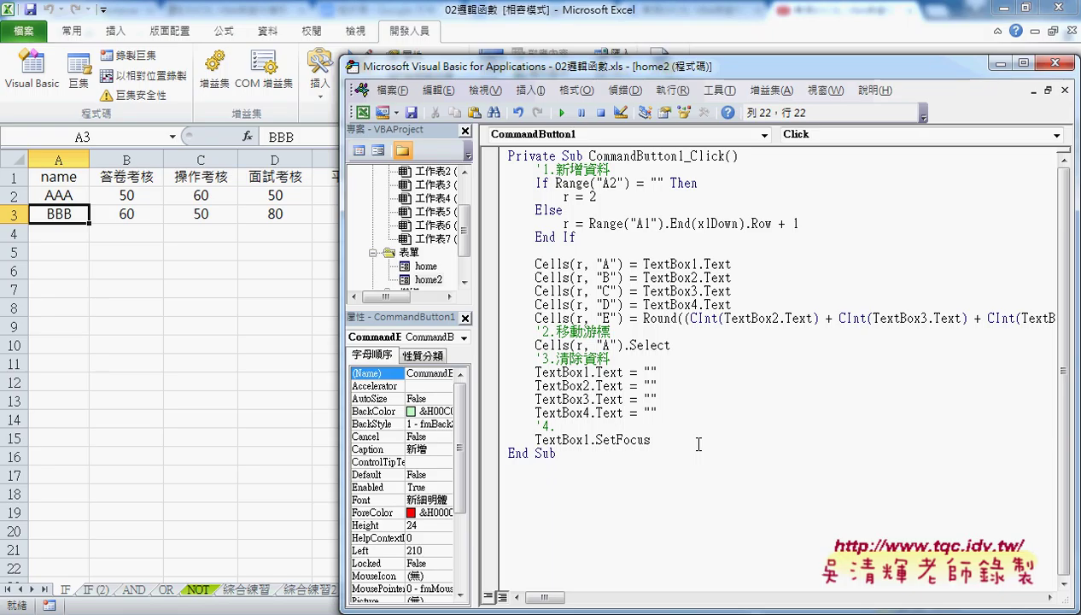
- Launch the grade form, add CCC with scores 50, 50 and 6 as row 4, then close it
{"action": "left_click", "coordinate": [386, 12]}
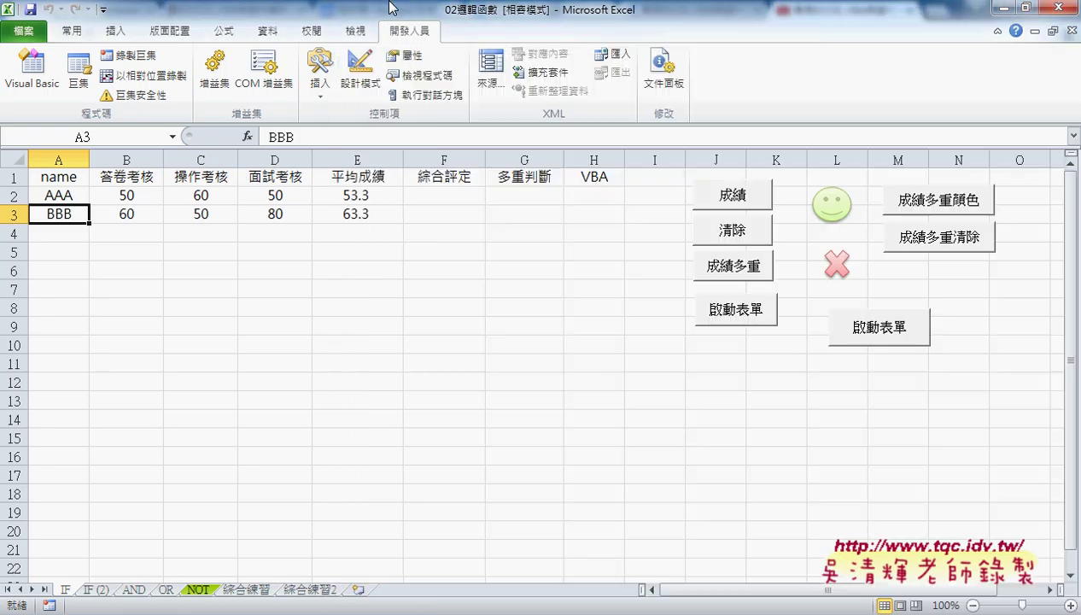
{"action": "left_click", "coordinate": [733, 323]}
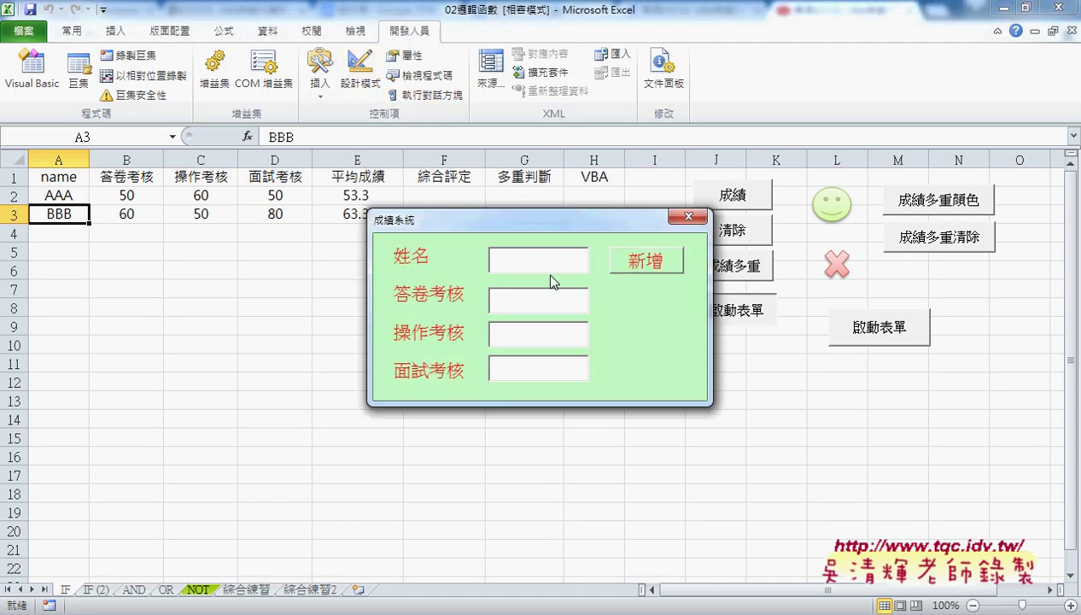
{"action": "type", "text": "CCC"}
{"action": "key", "text": "Tab"}
{"action": "type", "text": "50"}
{"action": "key", "text": "Tab"}
{"action": "type", "text": "50"}
{"action": "key", "text": "Tab"}
{"action": "type", "text": "6"}
{"action": "key", "text": "Tab"}
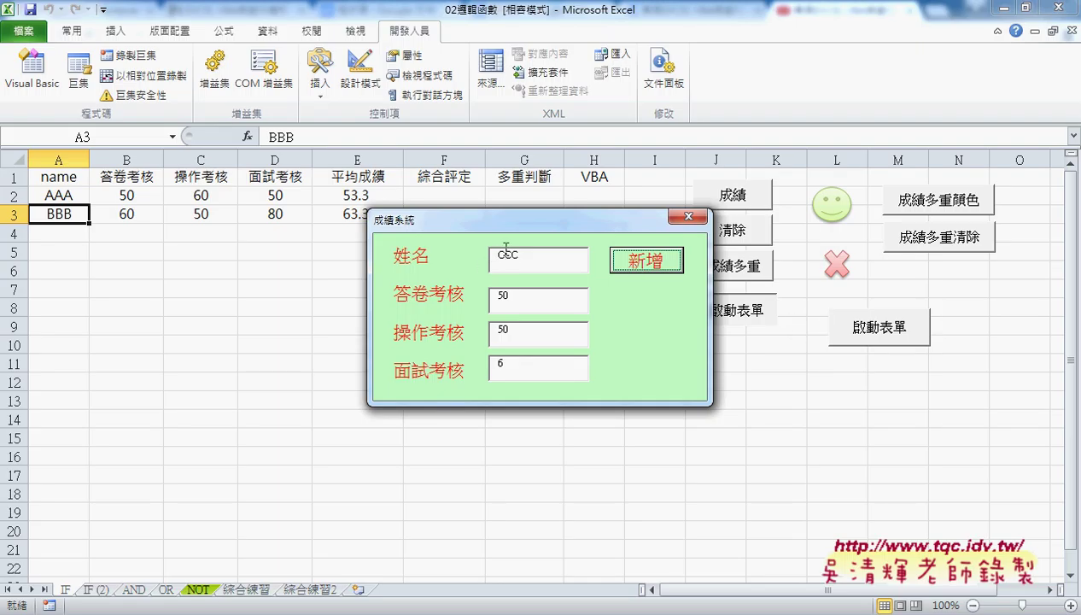
{"action": "left_click", "coordinate": [646, 262]}
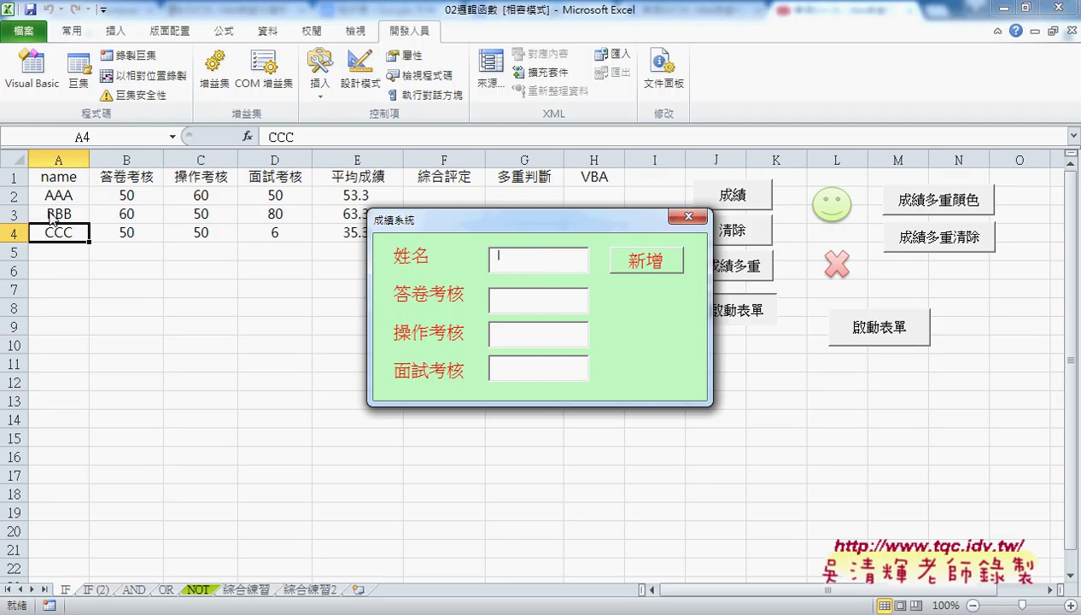
{"action": "left_click", "coordinate": [688, 216]}
- Review the 新增 code's Range("A2") = "" If block and TextBox1.SetFocus line, then relaunch the grade form
{"action": "left_click", "coordinate": [34, 77]}
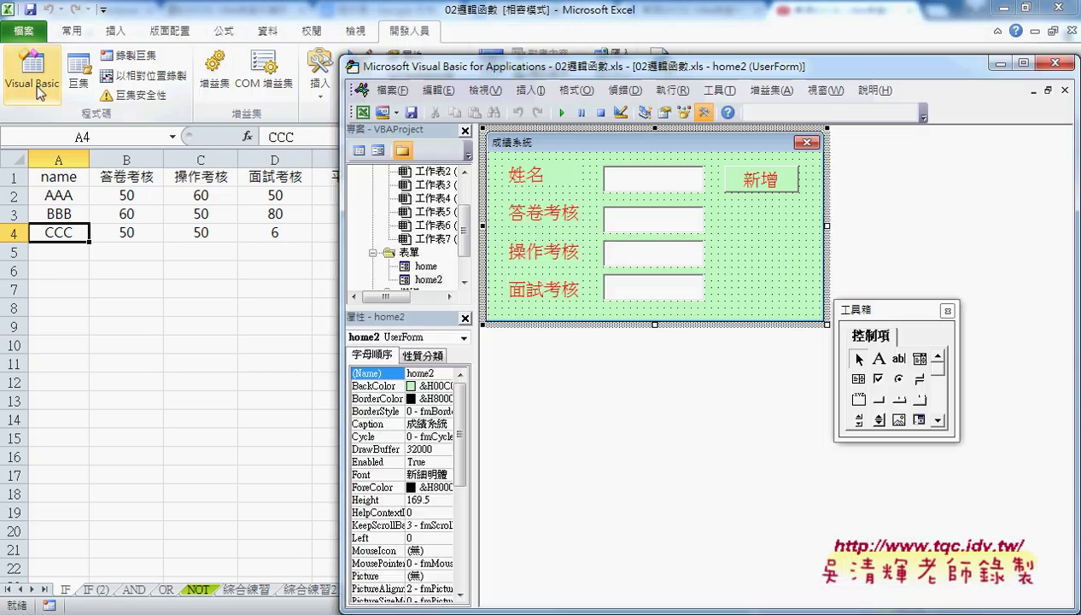
{"action": "double_click", "coordinate": [724, 190]}
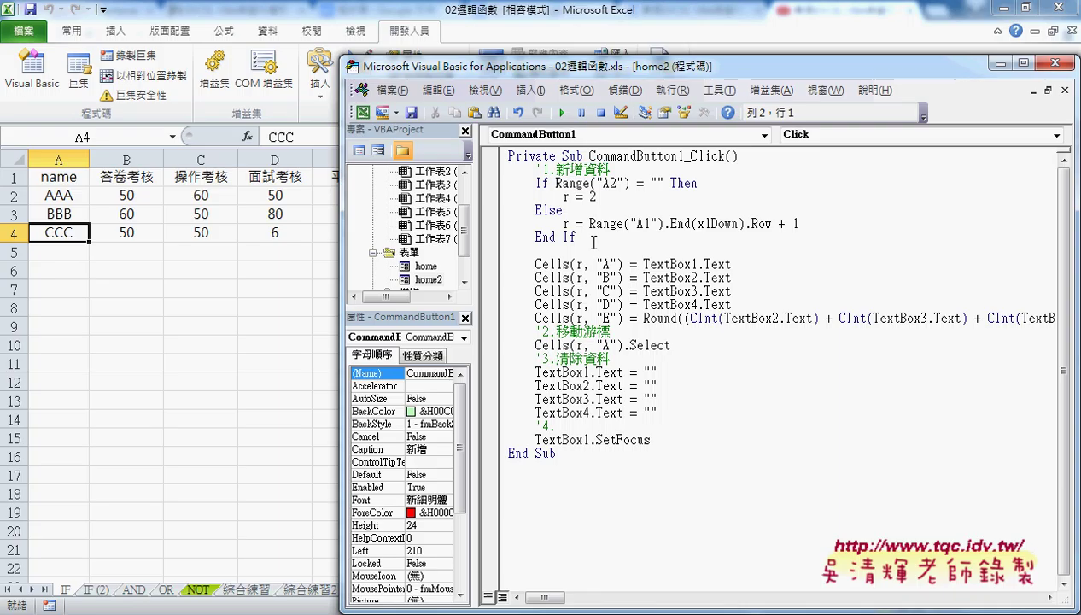
{"action": "left_click_drag", "start_coordinate": [555, 183], "coordinate": [663, 183]}
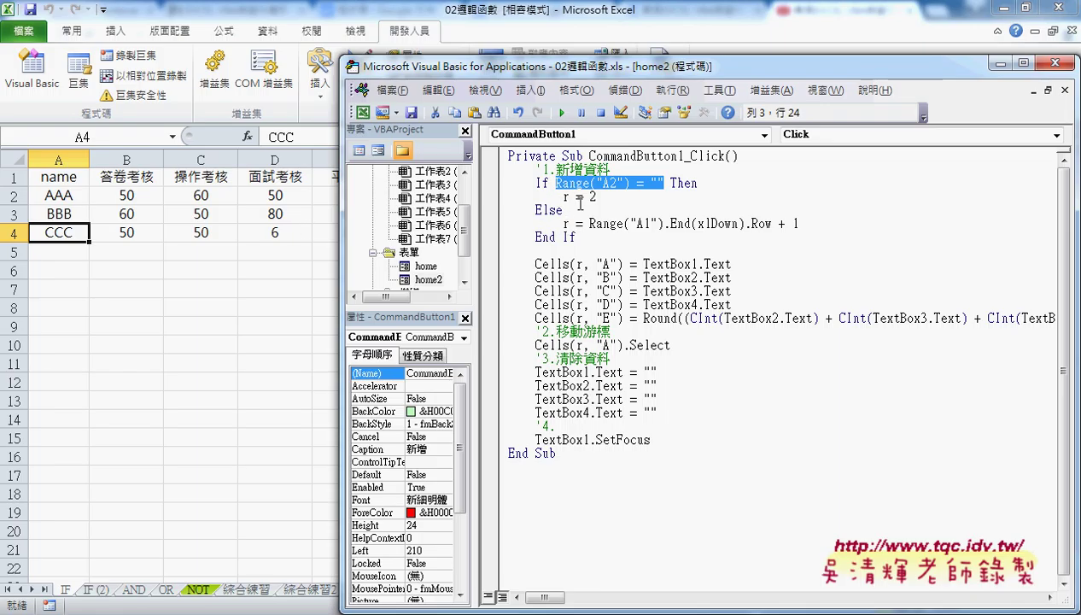
{"action": "left_click_drag", "start_coordinate": [587, 241], "coordinate": [499, 182]}
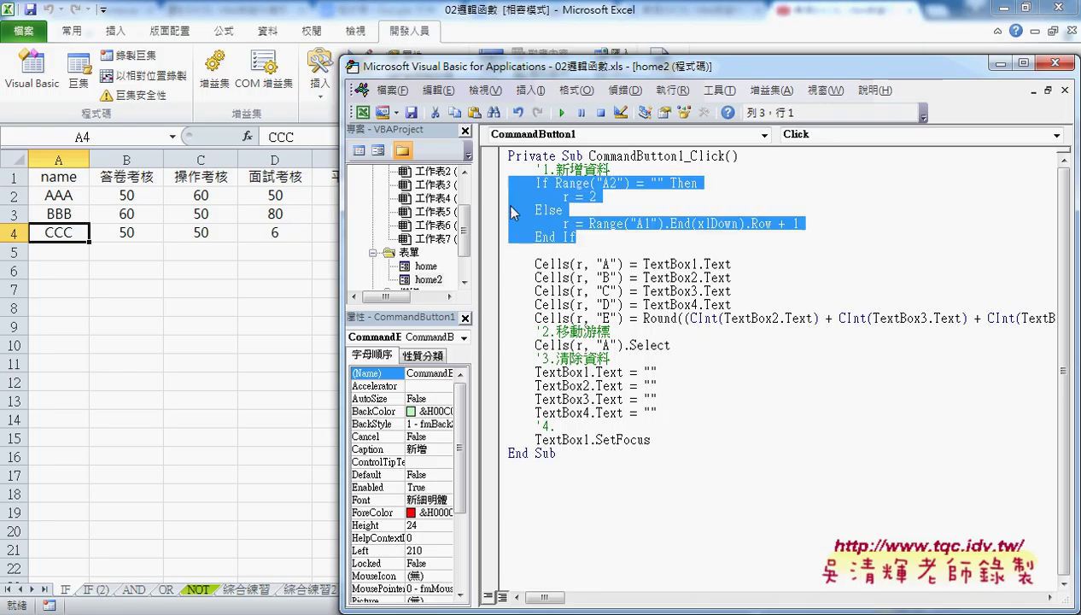
{"action": "left_click_drag", "start_coordinate": [650, 439], "coordinate": [536, 439]}
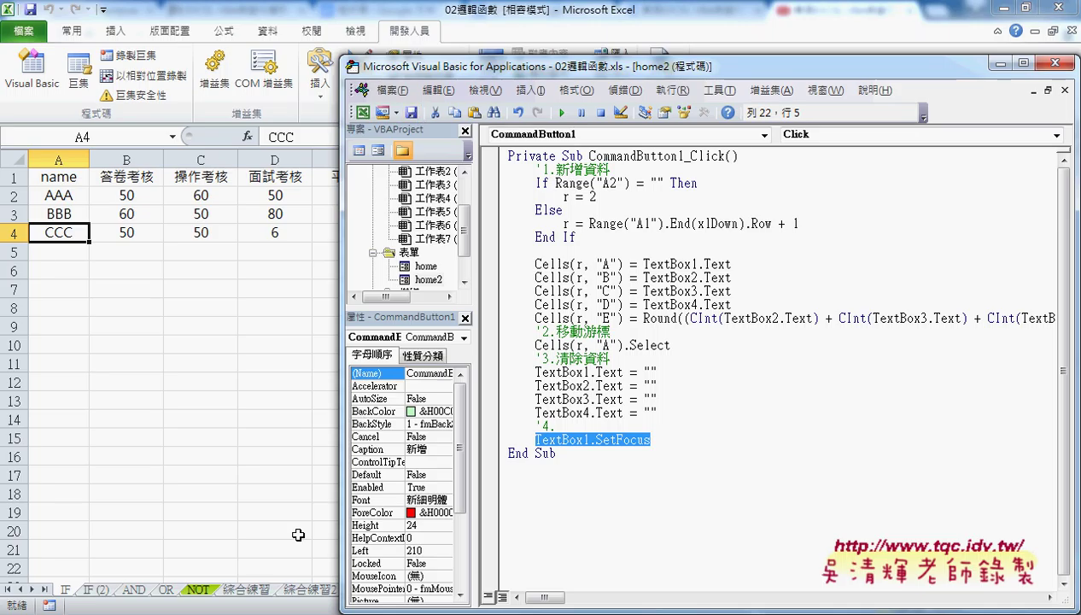
{"action": "left_click", "coordinate": [291, 270]}
{"action": "left_click", "coordinate": [740, 320]}
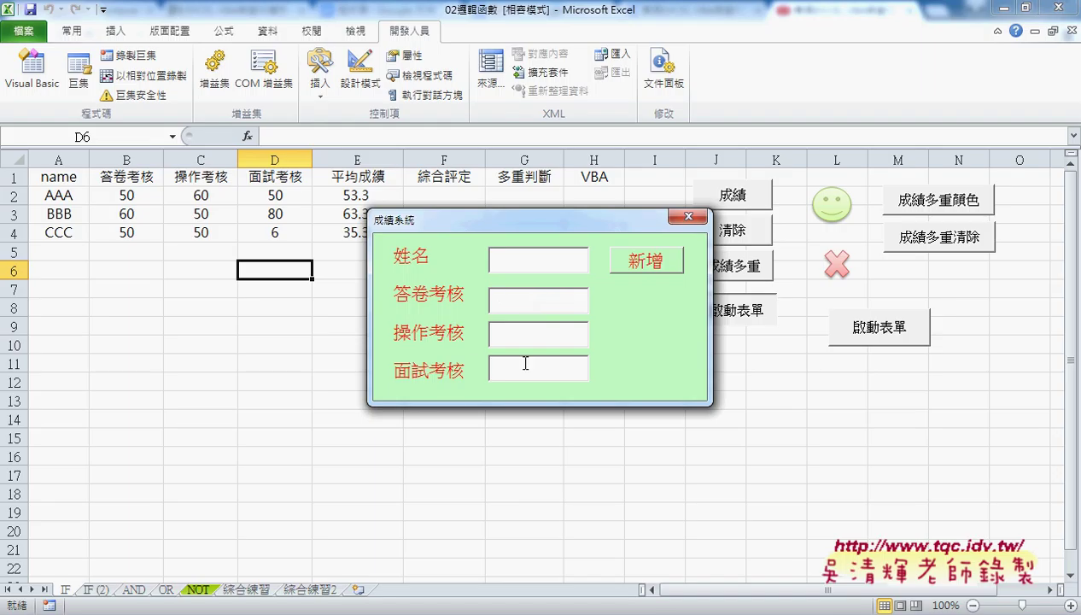
- Close the grade form and display the home2 form's design in the VBA editor
{"action": "left_click", "coordinate": [687, 217]}
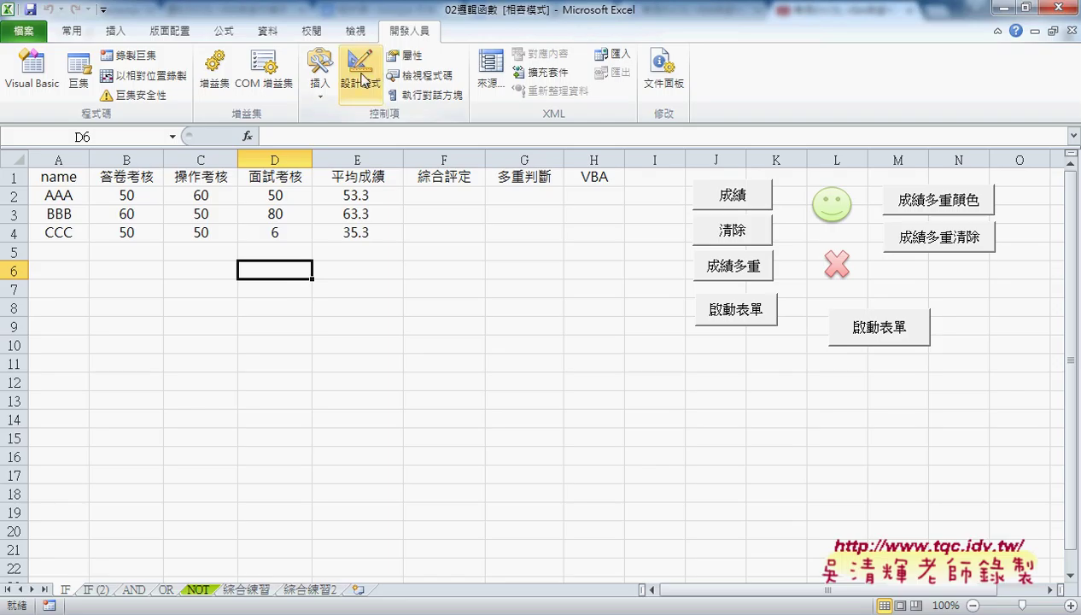
{"action": "left_click", "coordinate": [49, 81]}
{"action": "scroll", "coordinate": [410, 222], "scroll_direction": "down", "scroll_amount": 2}
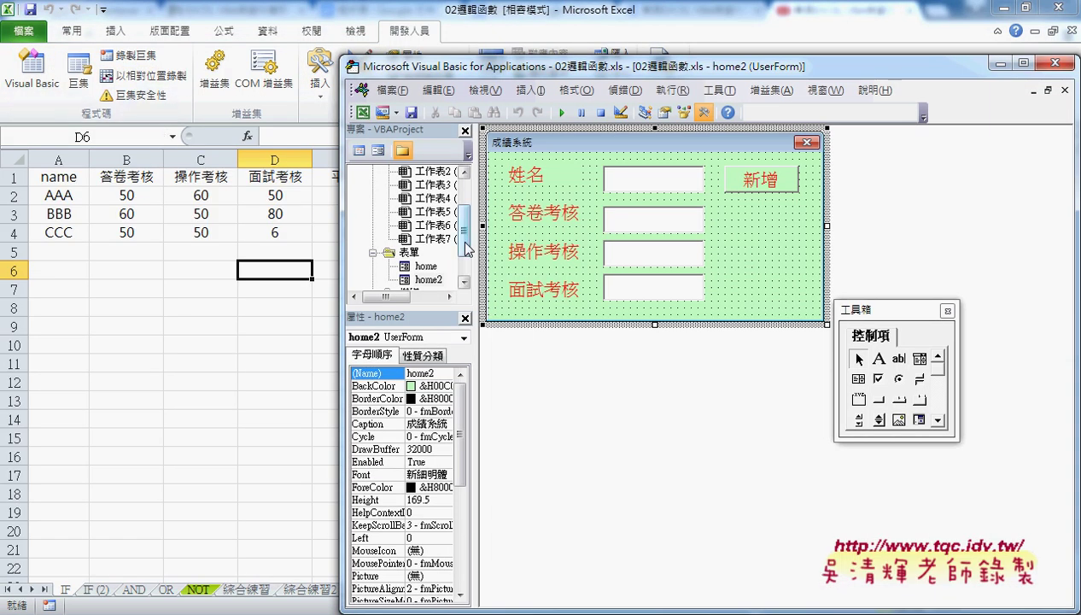
{"action": "left_click", "coordinate": [426, 239]}
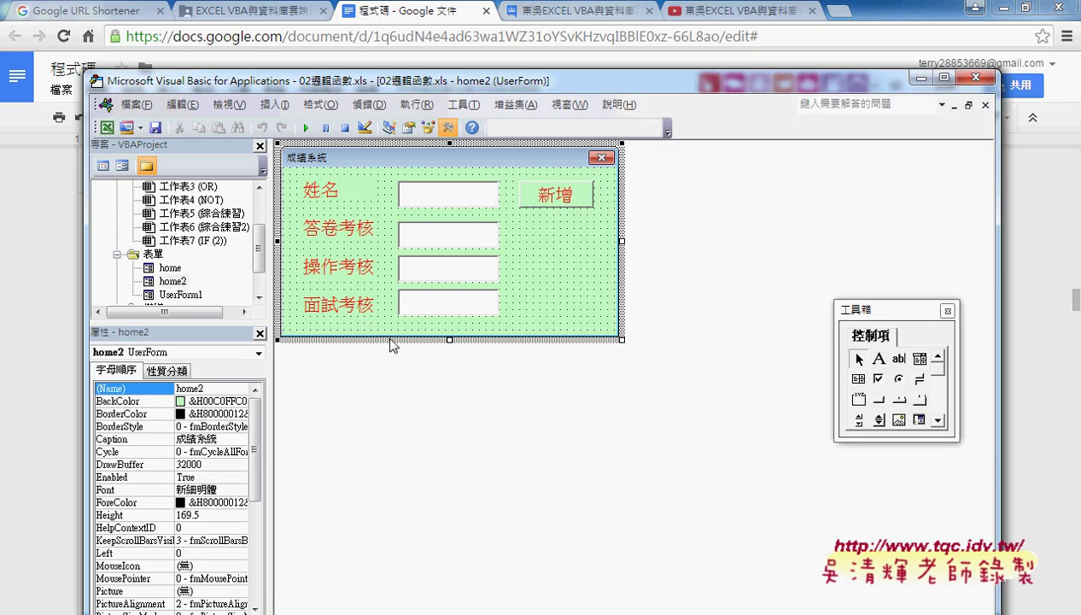
- Inspect the home2 form's (Name) and Caption properties in the Properties pane
{"action": "left_click", "coordinate": [205, 388]}
{"action": "left_click", "coordinate": [201, 388]}
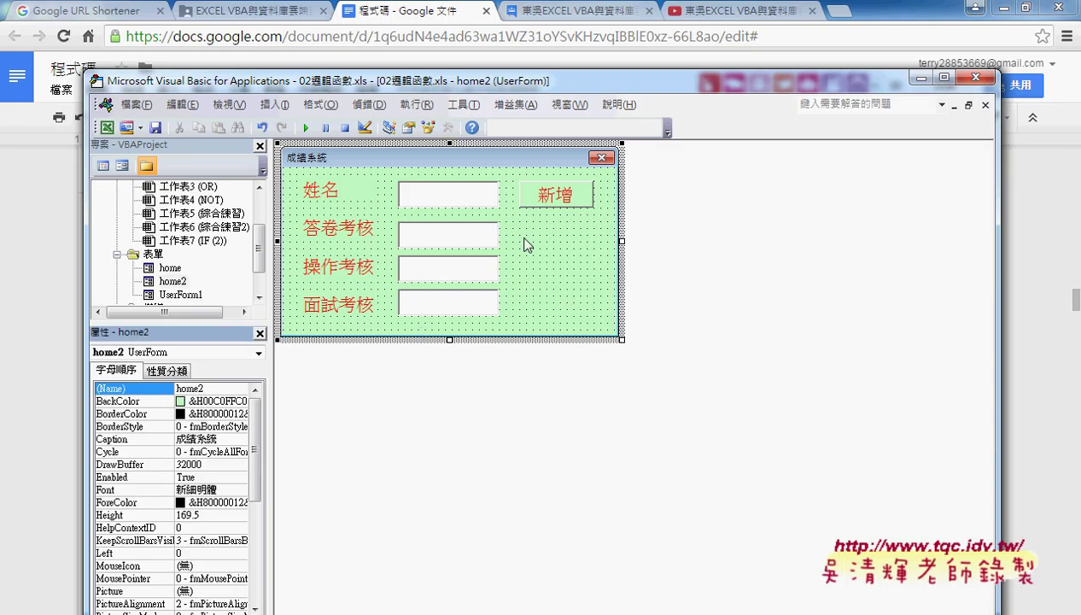
{"action": "left_click_drag", "start_coordinate": [200, 389], "coordinate": [175, 388]}
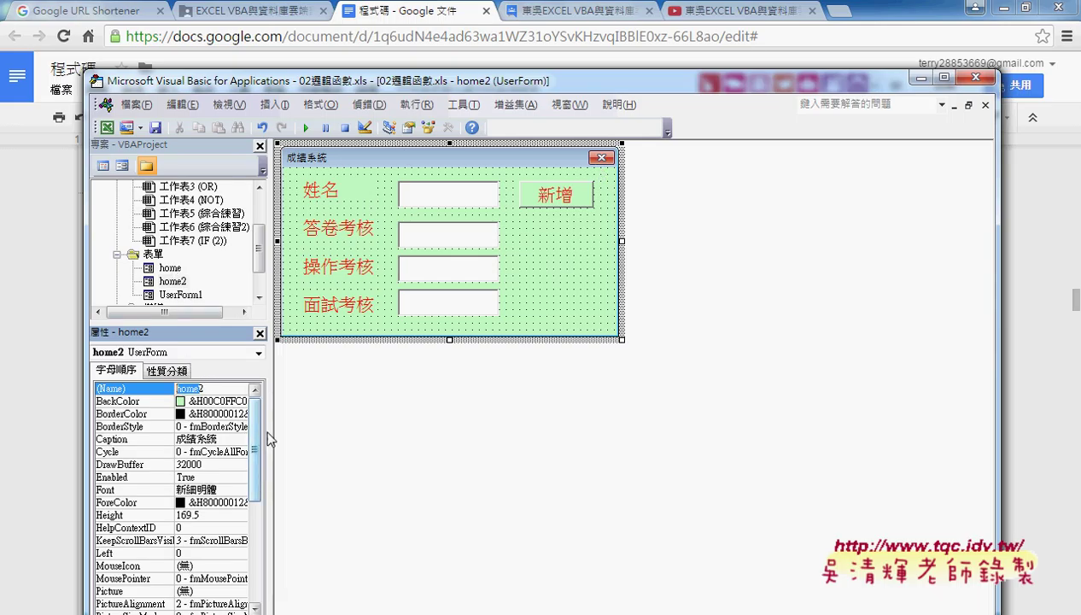
{"action": "left_click_drag", "start_coordinate": [270, 431], "coordinate": [300, 427]}
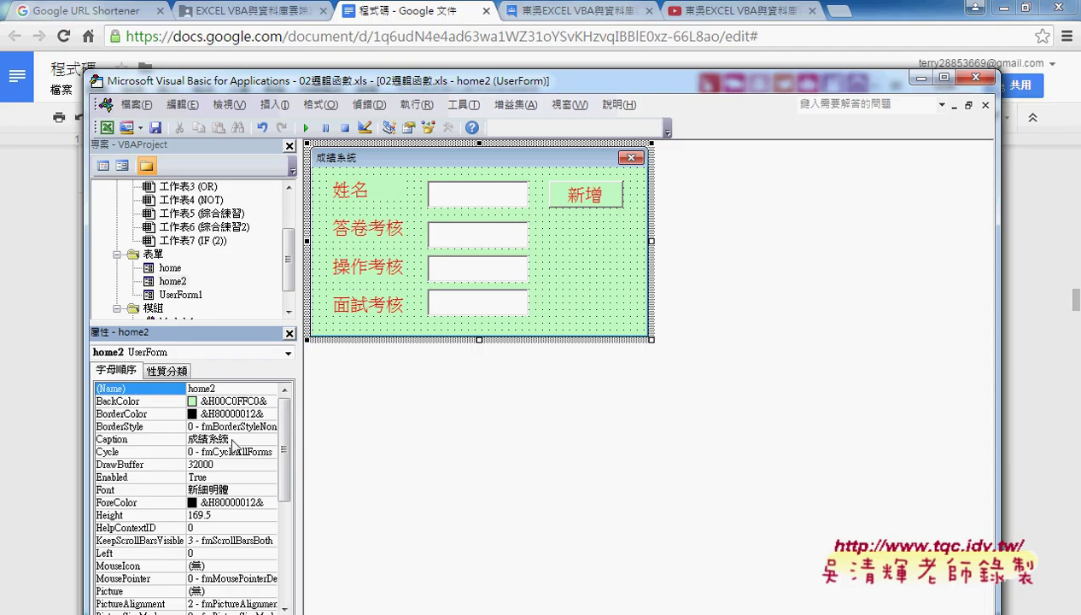
{"action": "left_click", "coordinate": [228, 439]}
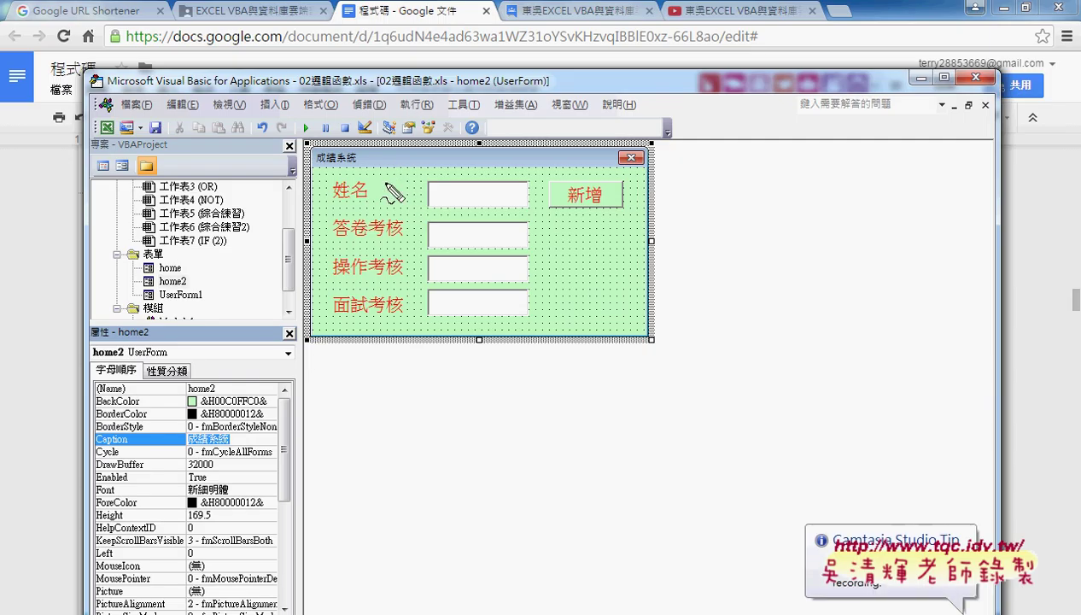
{"action": "mouse_move", "coordinate": [363, 173]}
{"action": "left_mouse_down"}
{"action": "mouse_move", "coordinate": [325, 173]}
{"action": "mouse_move", "coordinate": [359, 175]}
{"action": "left_mouse_up"}
{"action": "left_click_drag", "start_coordinate": [229, 443], "coordinate": [223, 434]}
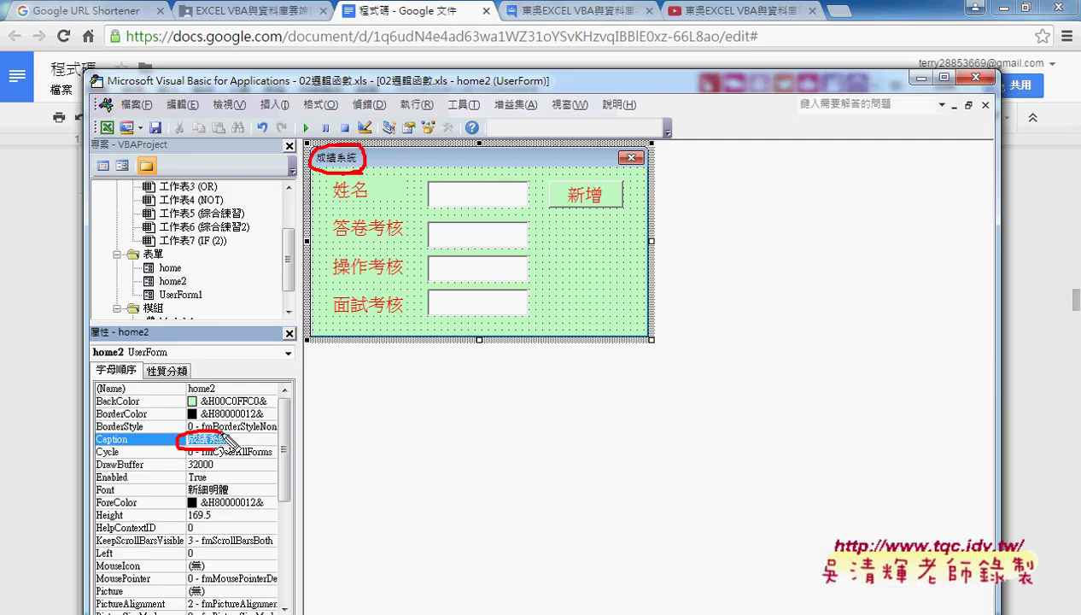
{"action": "left_click_drag", "start_coordinate": [140, 397], "coordinate": [141, 402]}
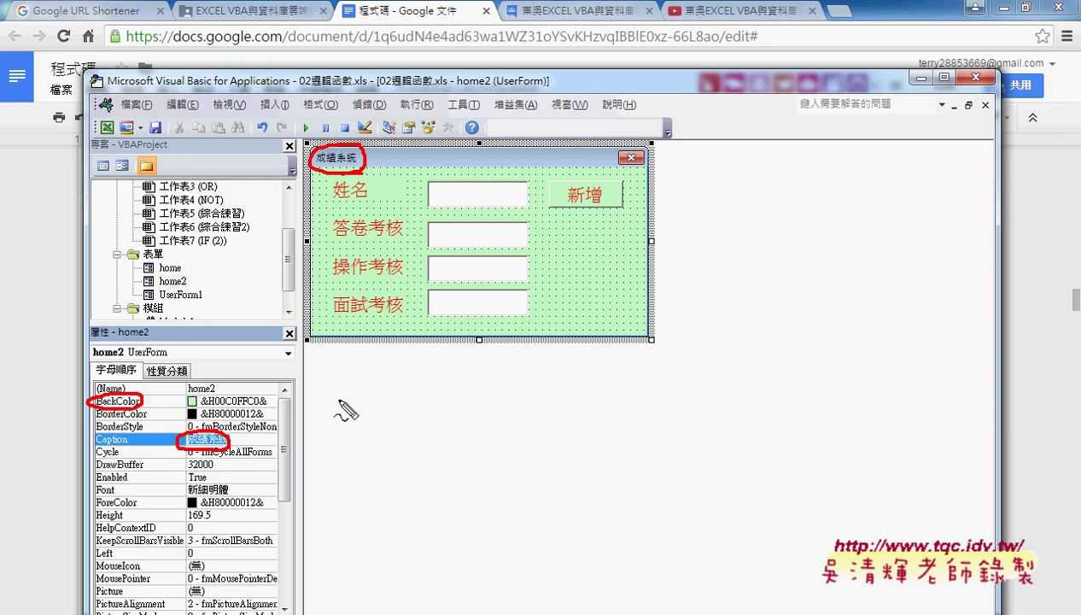
{"action": "key", "text": "Escape"}
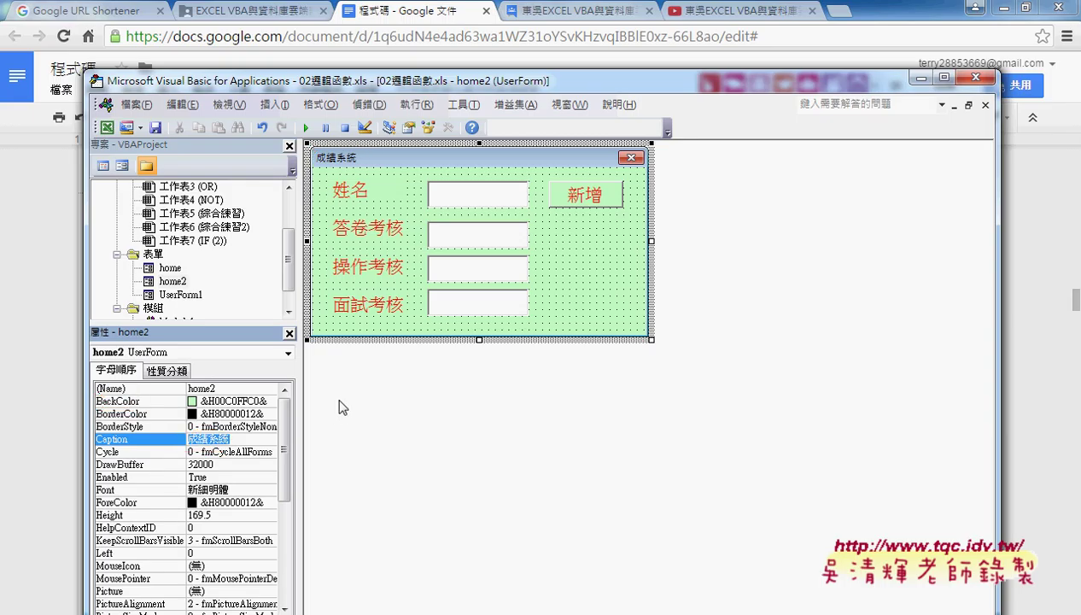
- Check the 姓名 label's caption and the name text box's name, TextBox1
{"action": "left_click", "coordinate": [366, 196]}
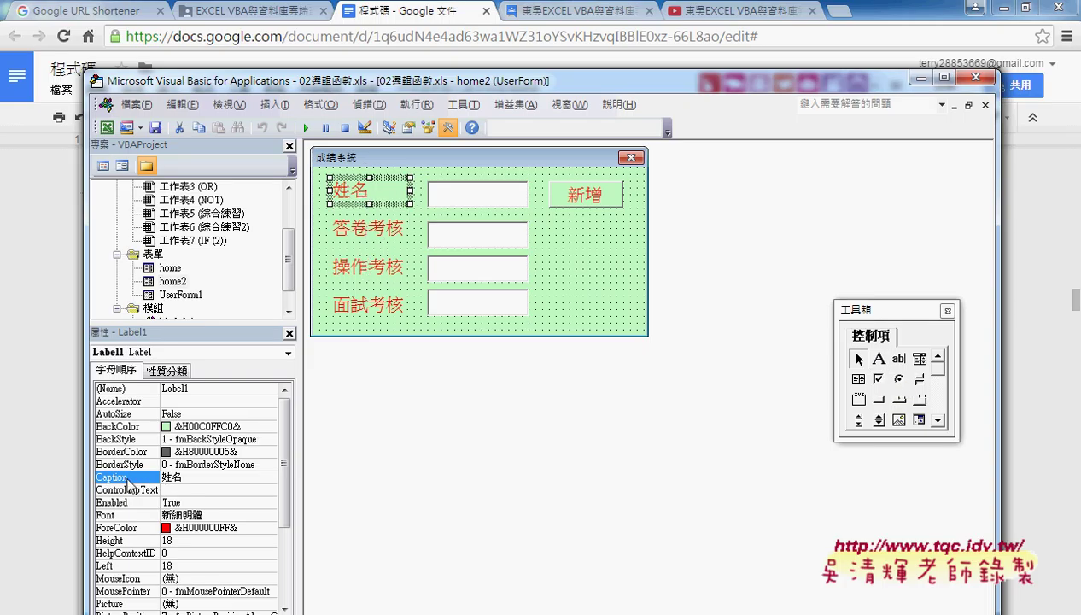
{"action": "double_click", "coordinate": [171, 476]}
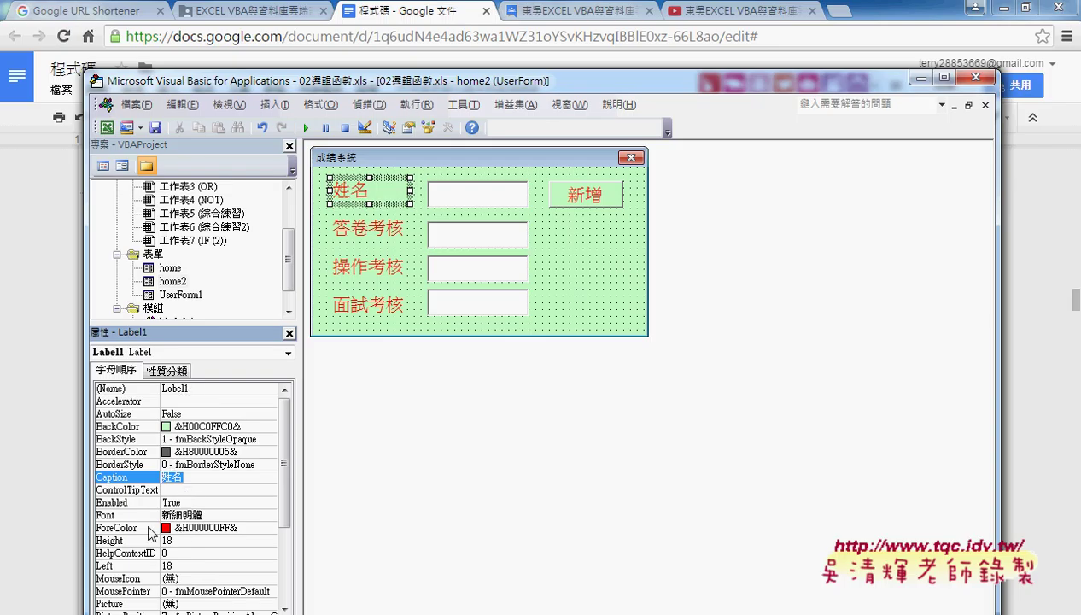
{"action": "left_click", "coordinate": [466, 200]}
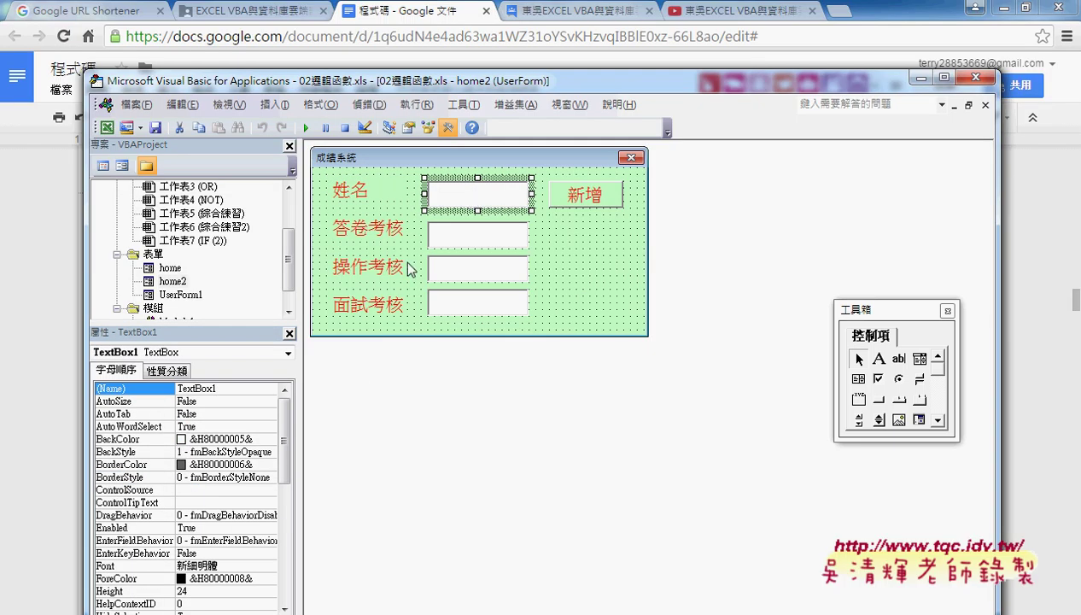
{"action": "left_click", "coordinate": [214, 388]}
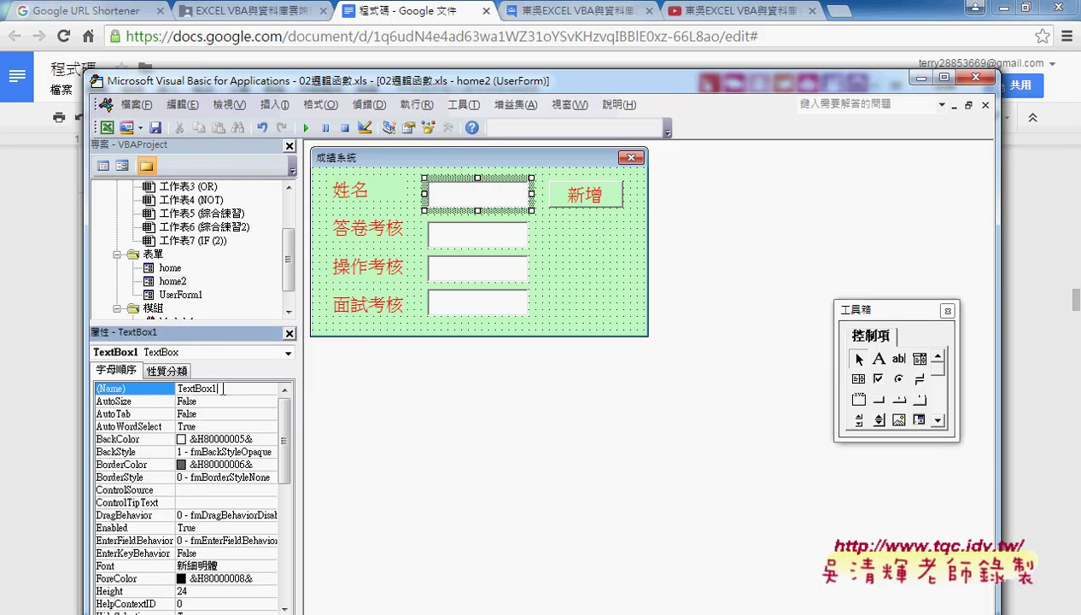
{"action": "left_click", "coordinate": [217, 389]}
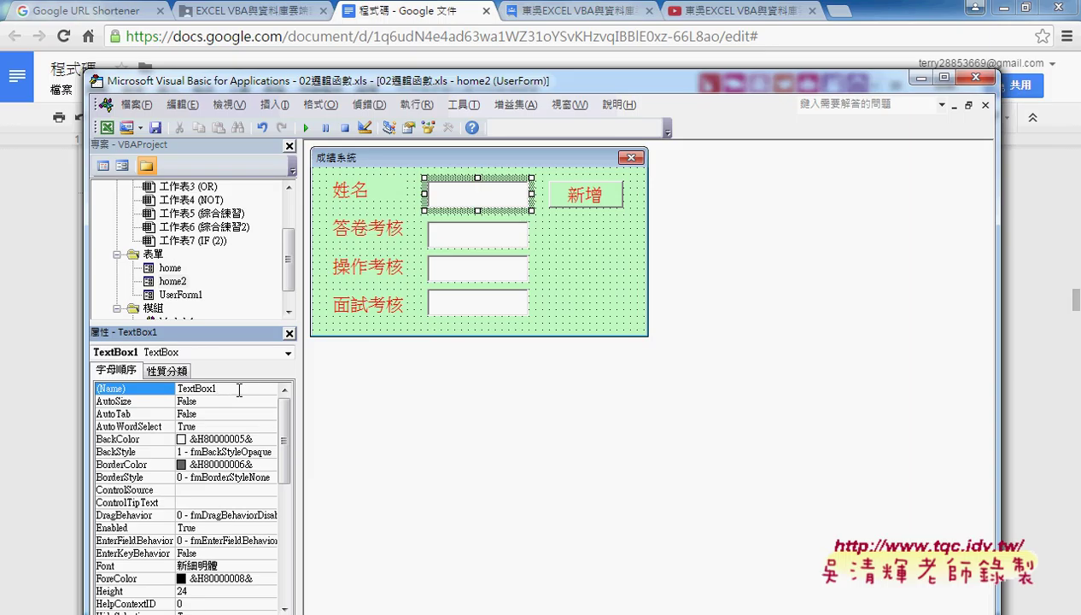
- Check the three score text boxes' and the 新增 button's names, then bring up the notes
{"action": "left_click", "coordinate": [481, 239]}
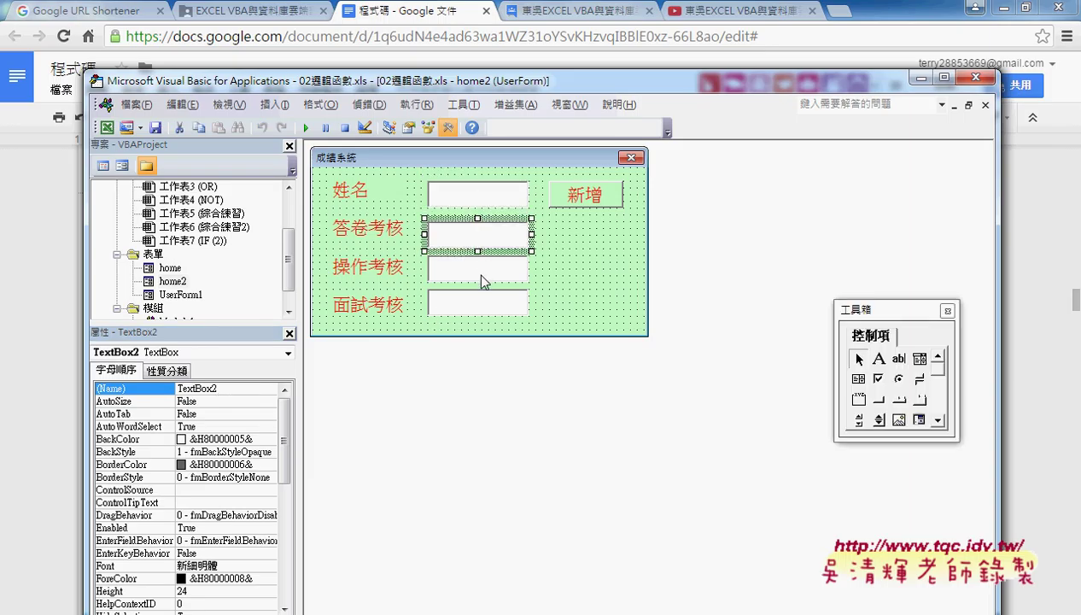
{"action": "left_click", "coordinate": [477, 270]}
{"action": "left_click", "coordinate": [480, 305]}
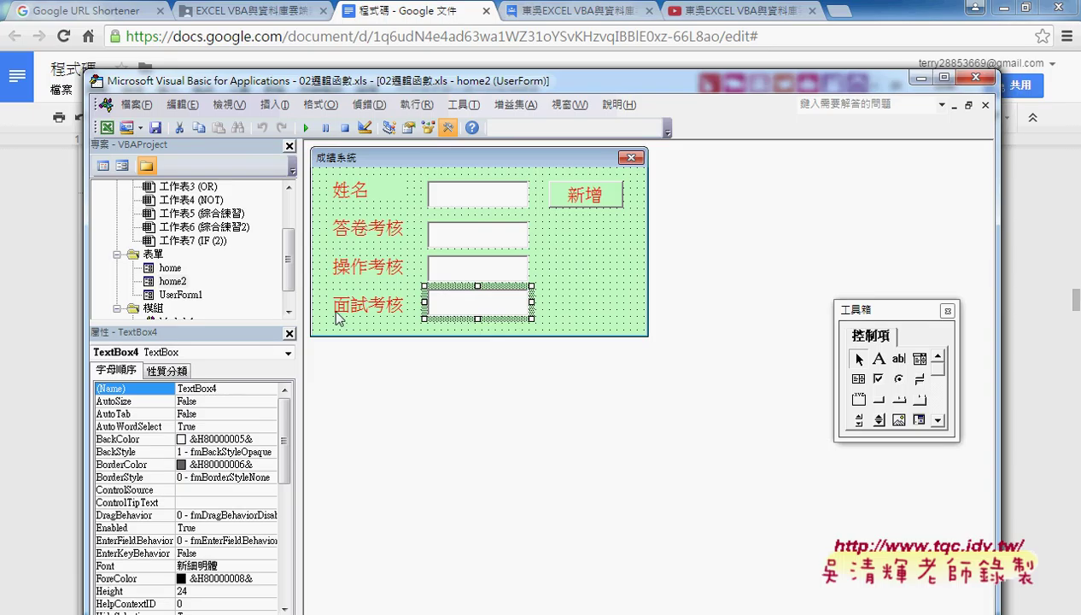
{"action": "left_click", "coordinate": [493, 191]}
{"action": "left_click", "coordinate": [489, 245]}
{"action": "left_click", "coordinate": [485, 271]}
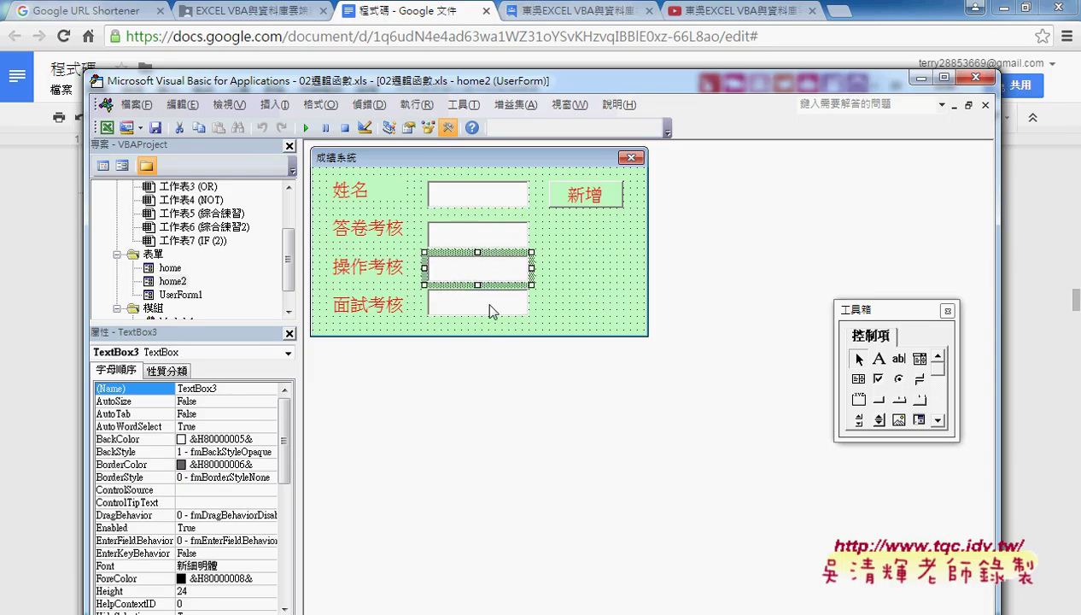
{"action": "left_click", "coordinate": [483, 304]}
{"action": "left_click", "coordinate": [584, 205]}
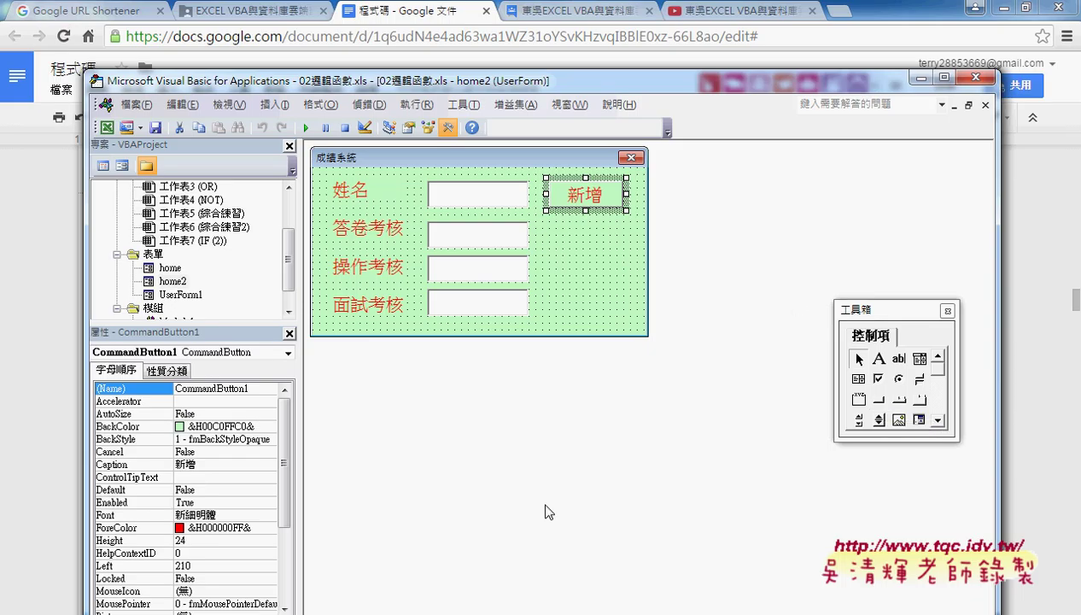
{"action": "left_click", "coordinate": [322, 608]}
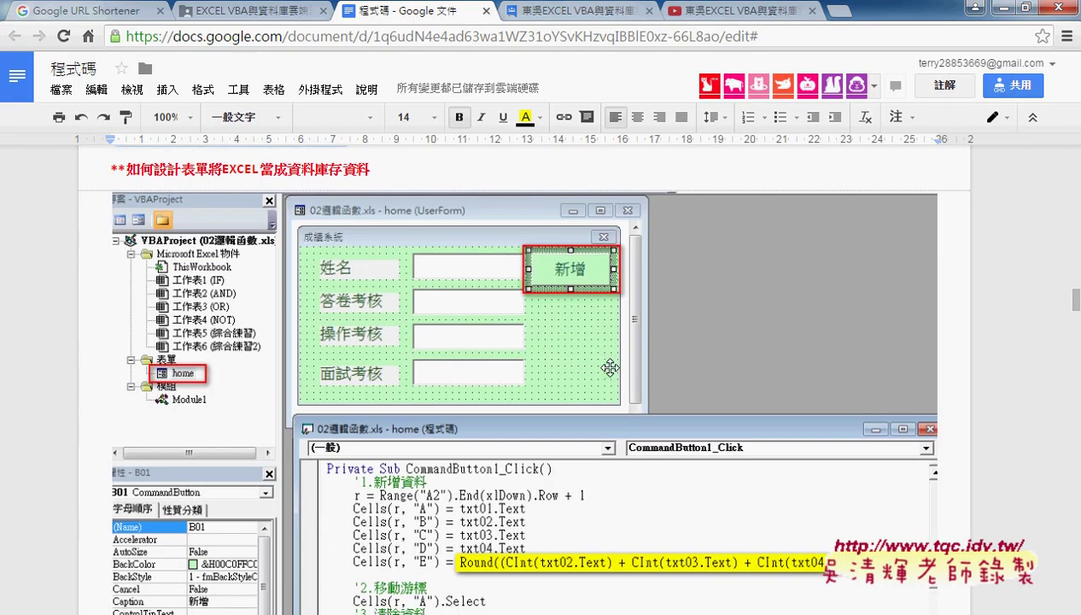
- Highlight the blank-worksheet check heading and its If Range … End If code block
{"action": "scroll", "coordinate": [609, 366], "scroll_direction": "down", "scroll_amount": 4}
{"action": "scroll", "coordinate": [610, 366], "scroll_direction": "down", "scroll_amount": 2}
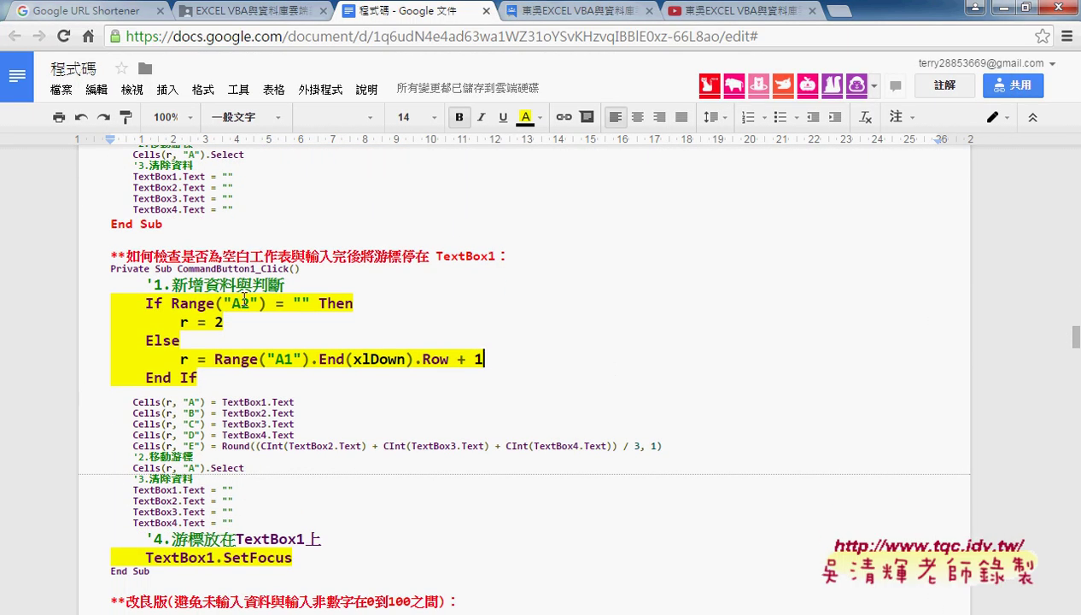
{"action": "left_click_drag", "start_coordinate": [128, 247], "coordinate": [291, 256]}
{"action": "left_click", "coordinate": [175, 256]}
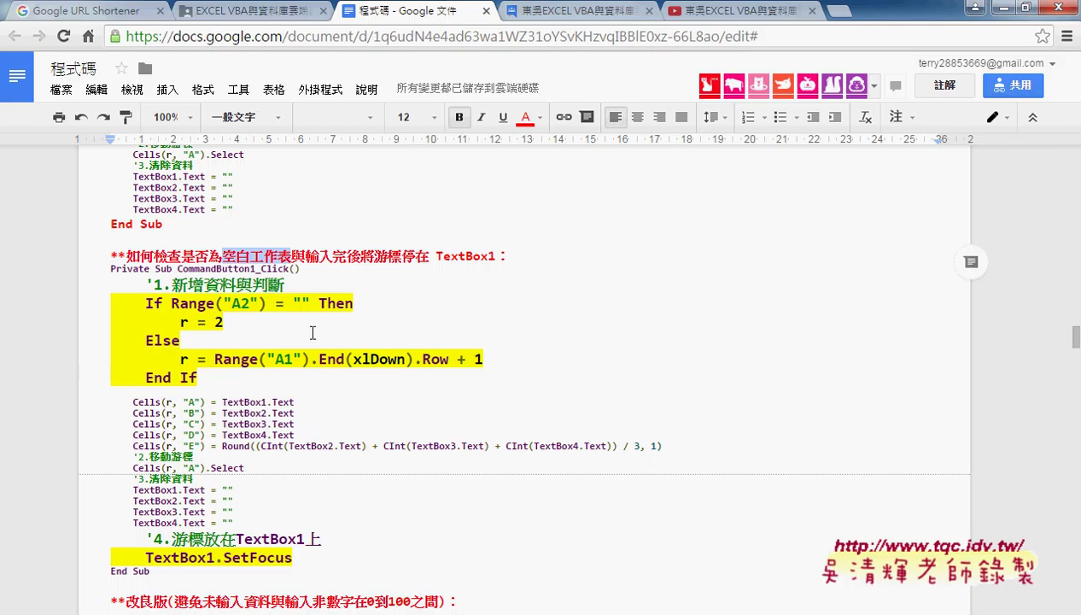
{"action": "left_click_drag", "start_coordinate": [197, 377], "coordinate": [113, 289]}
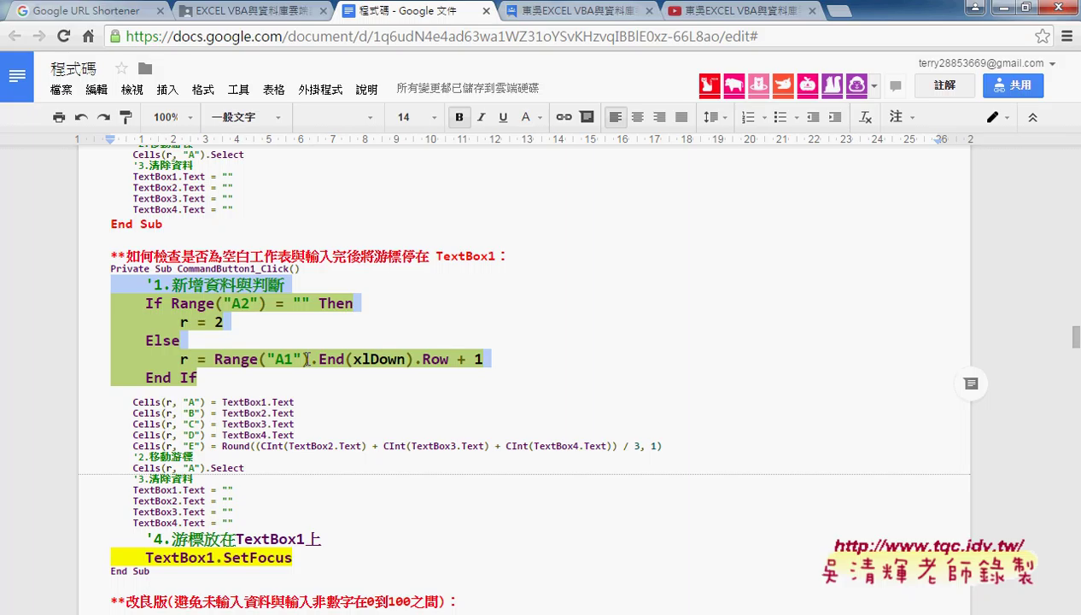
- Highlight TextBox1 and the SetFocus line, then scroll to the 改良版 section
{"action": "scroll", "coordinate": [427, 383], "scroll_direction": "down", "scroll_amount": 2}
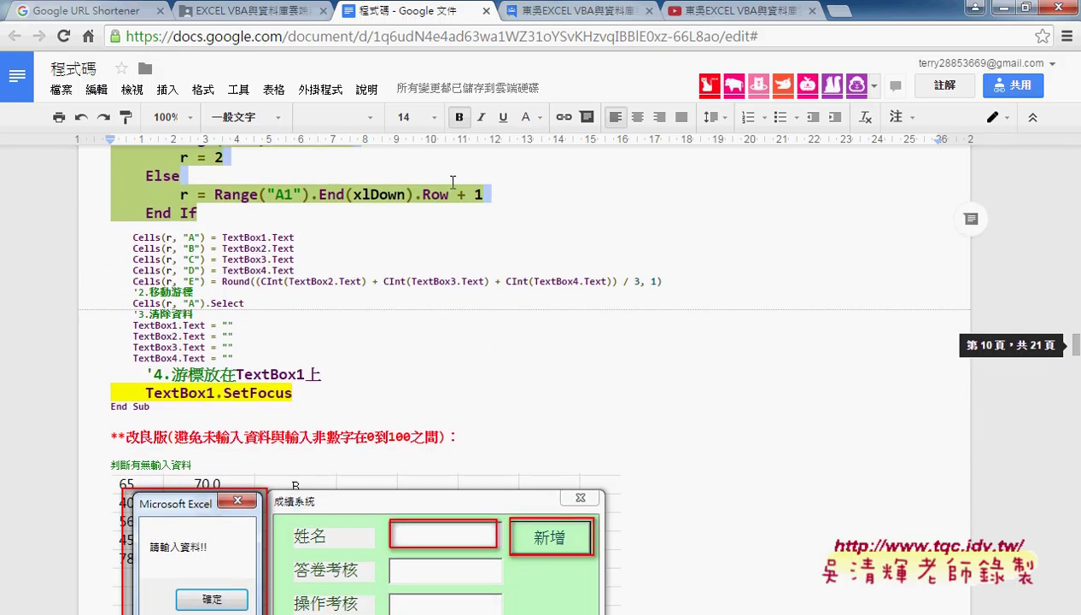
{"action": "scroll", "coordinate": [436, 211], "scroll_direction": "up", "scroll_amount": 2}
{"action": "double_click", "coordinate": [435, 256]}
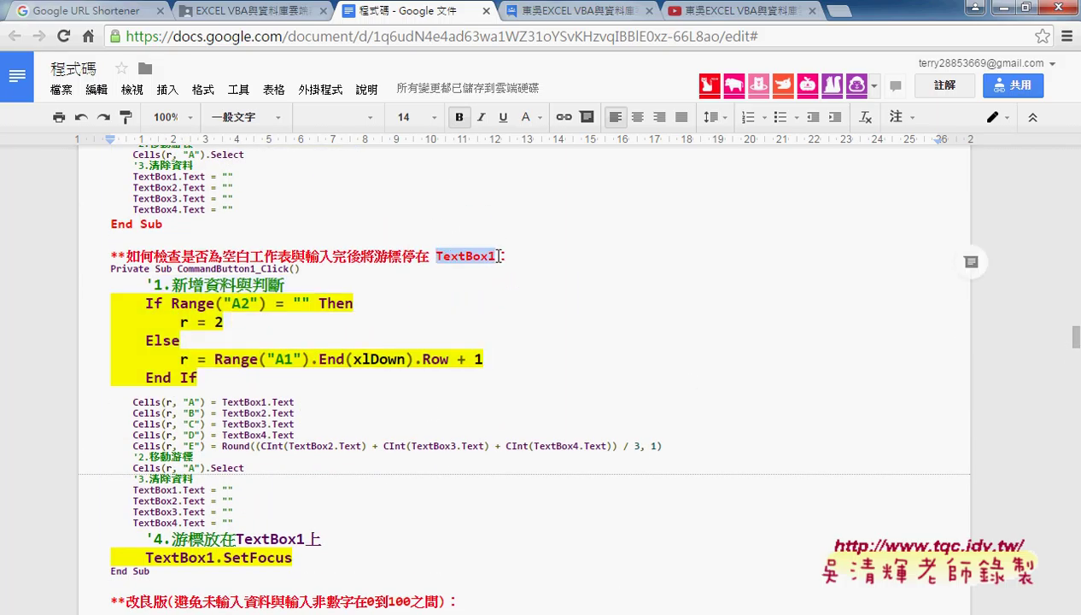
{"action": "scroll", "coordinate": [468, 303], "scroll_direction": "down", "scroll_amount": 2}
{"action": "left_click_drag", "start_coordinate": [293, 389], "coordinate": [214, 388]}
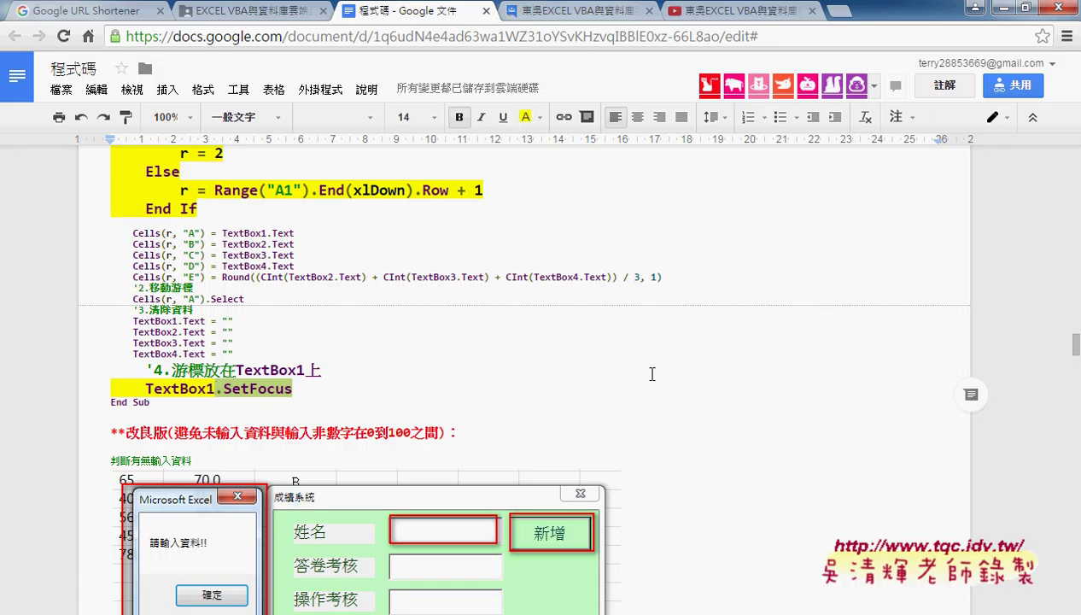
{"action": "scroll", "coordinate": [341, 333], "scroll_direction": "down", "scroll_amount": 1}
{"action": "scroll", "coordinate": [227, 280], "scroll_direction": "down", "scroll_amount": 1}
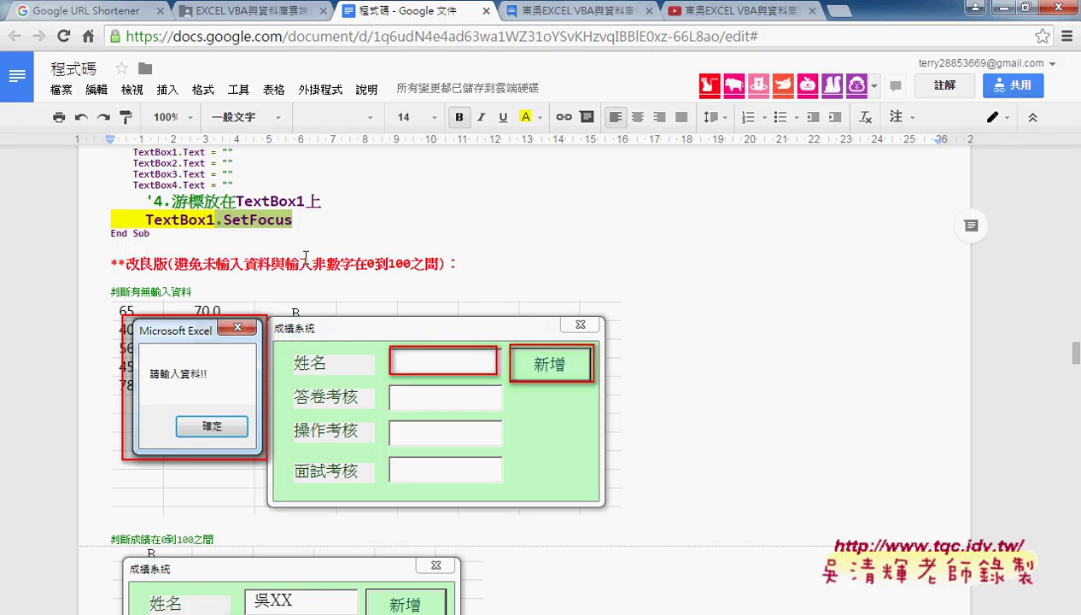
- Scroll down to the 判斷成績在0到100之間 example and its B01_Click code
{"action": "scroll", "coordinate": [697, 258], "scroll_direction": "down", "scroll_amount": 1}
{"action": "scroll", "coordinate": [697, 259], "scroll_direction": "down", "scroll_amount": 1}
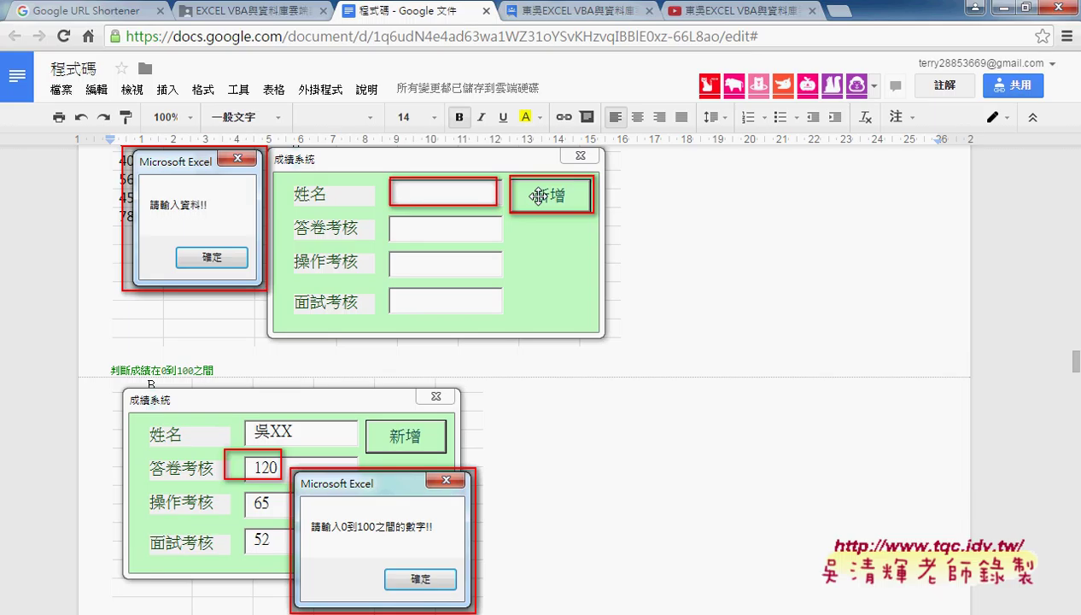
{"action": "scroll", "coordinate": [639, 278], "scroll_direction": "down", "scroll_amount": 1}
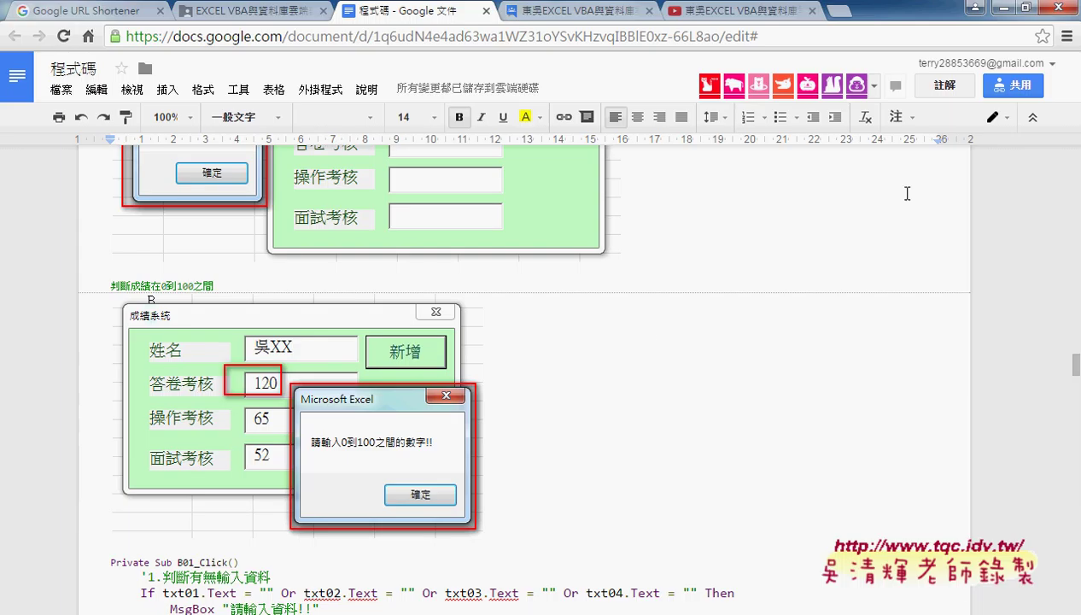
- Back in Excel, launch the grade form and confirm 新增 with all fields empty shows 請輸入資料!!
{"action": "left_click", "coordinate": [1001, 11]}
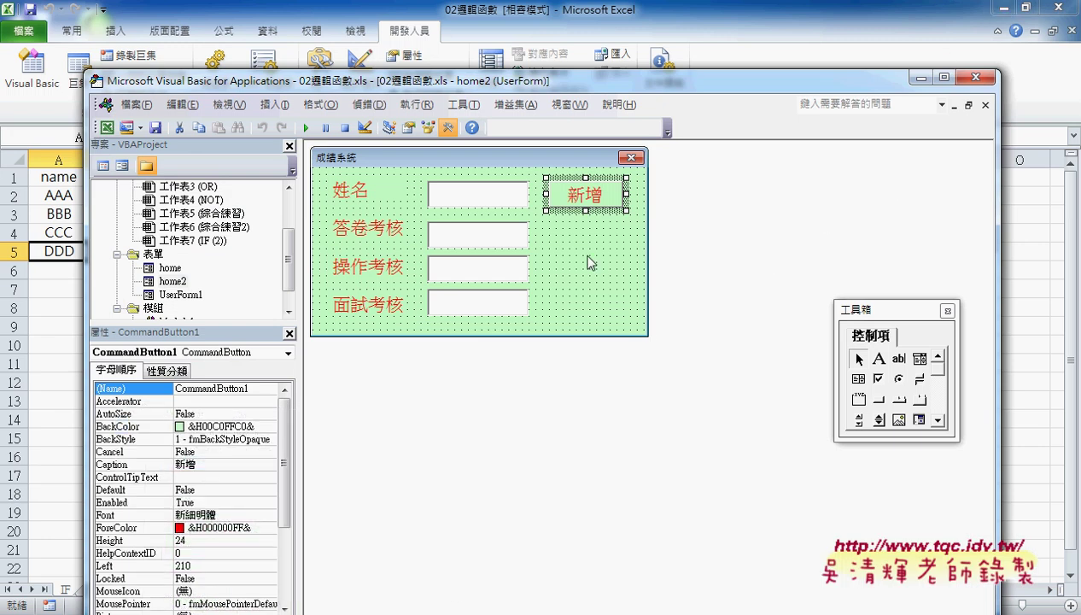
{"action": "key", "text": "alt+F11"}
{"action": "left_click", "coordinate": [743, 314]}
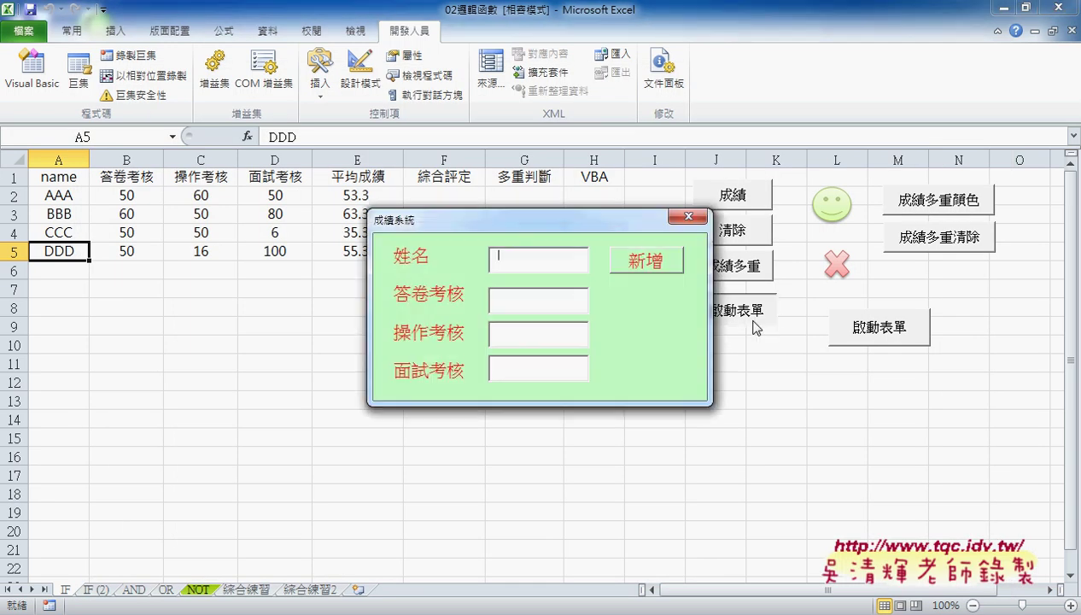
{"action": "left_click", "coordinate": [642, 261]}
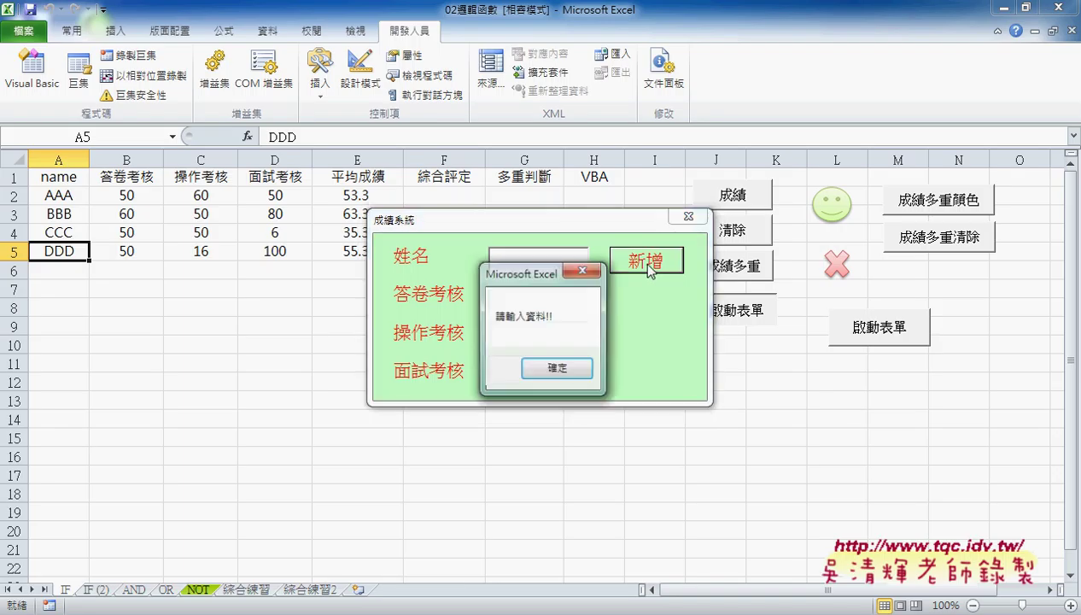
{"action": "left_click", "coordinate": [555, 369]}
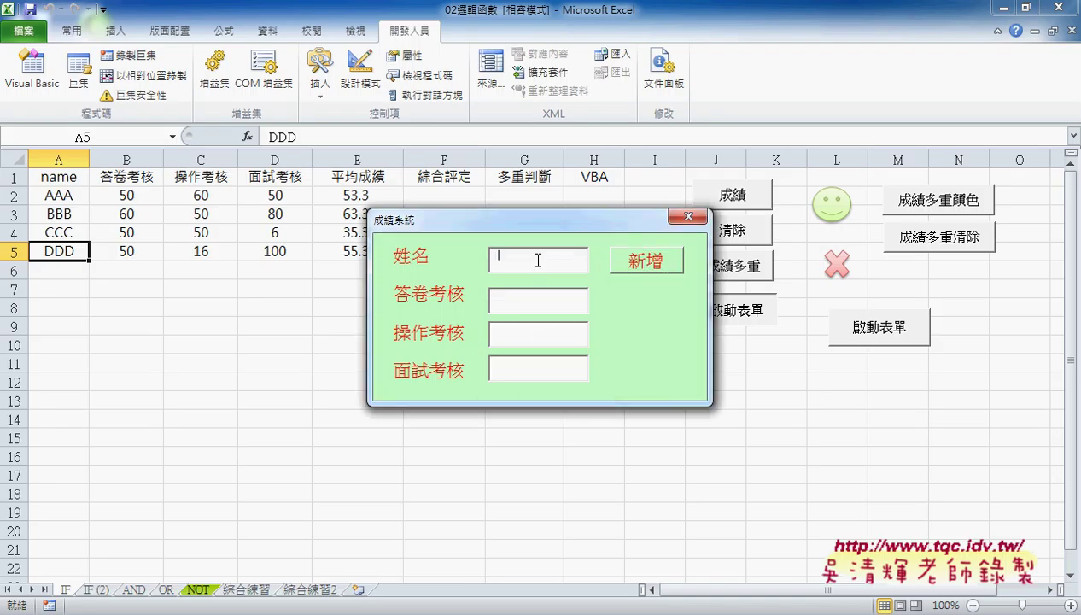
- Enter only the name EEE and confirm 新增 still shows the missing-data warning
{"action": "type", "text": "EEE"}
{"action": "left_click", "coordinate": [635, 267]}
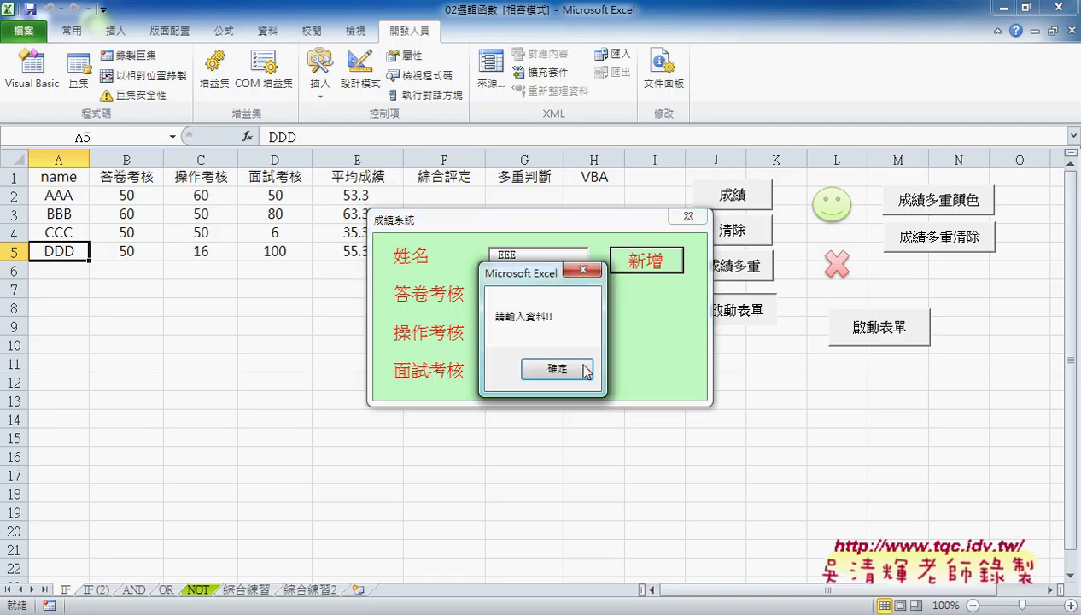
{"action": "left_click", "coordinate": [551, 363]}
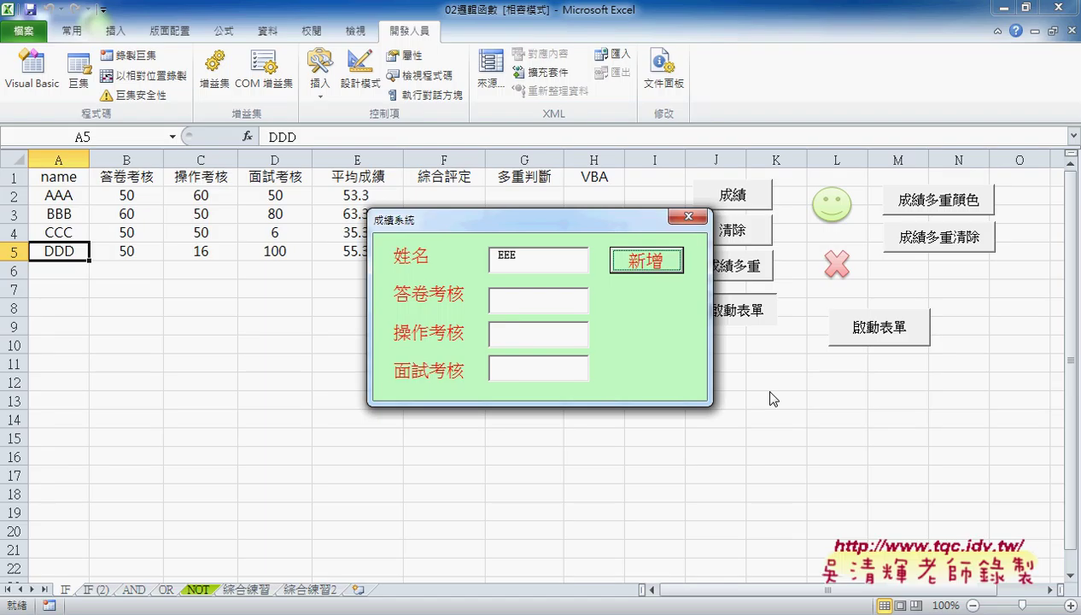
{"action": "left_click", "coordinate": [540, 299]}
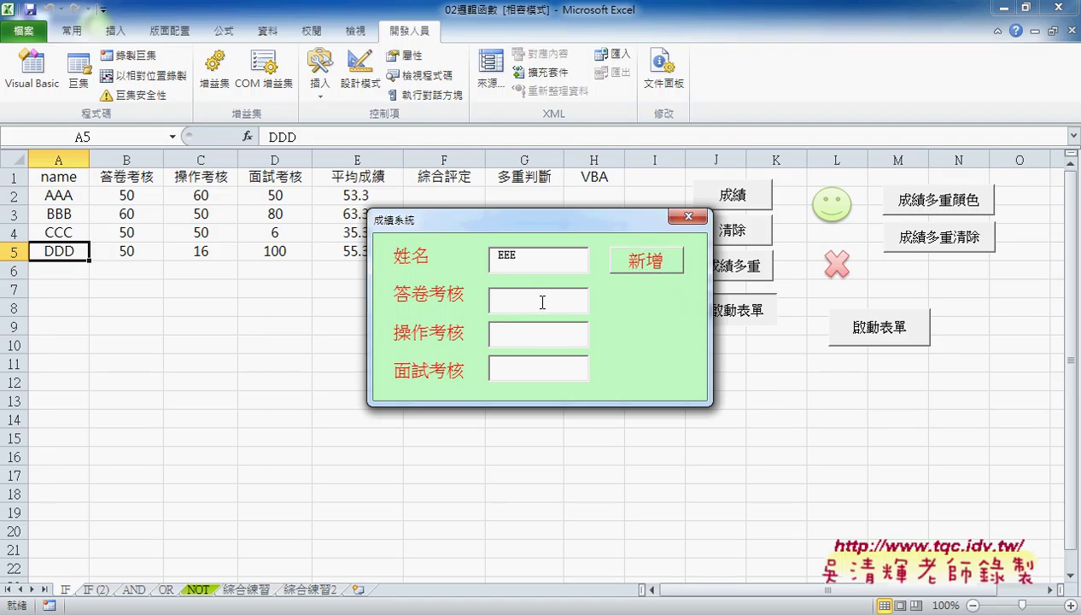
- Enter scores 120, 50 and 150 and confirm 新增 shows 請輸入0到100之間的數字!!
{"action": "type", "text": "120"}
{"action": "key", "text": "Tab"}
{"action": "type", "text": "50"}
{"action": "key", "text": "Tab"}
{"action": "type", "text": "150"}
{"action": "left_click", "coordinate": [547, 301]}
{"action": "left_click", "coordinate": [643, 263]}
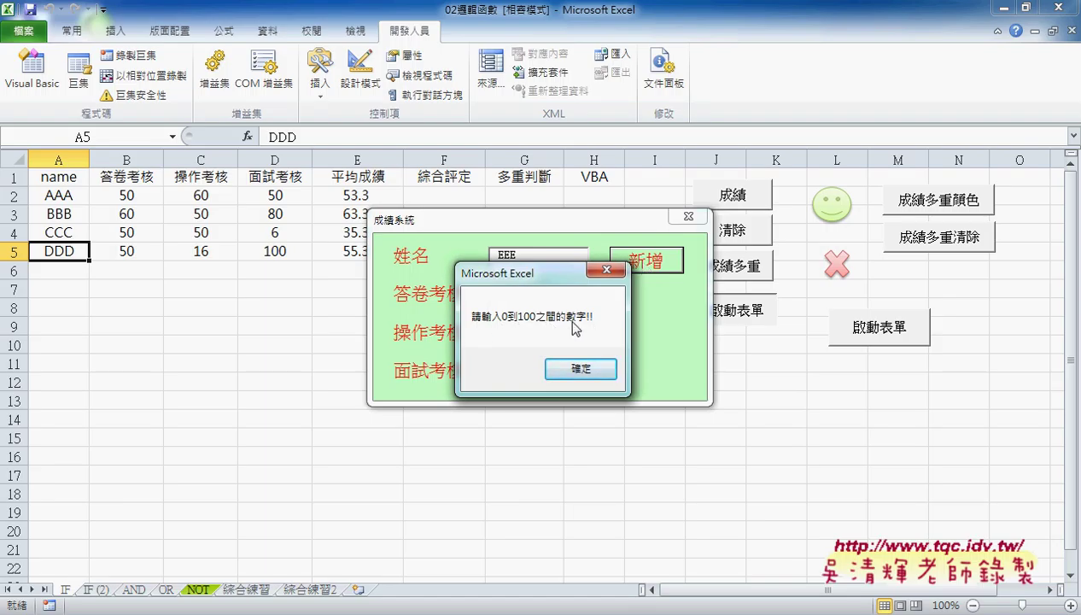
{"action": "left_click_drag", "start_coordinate": [563, 282], "coordinate": [763, 261]}
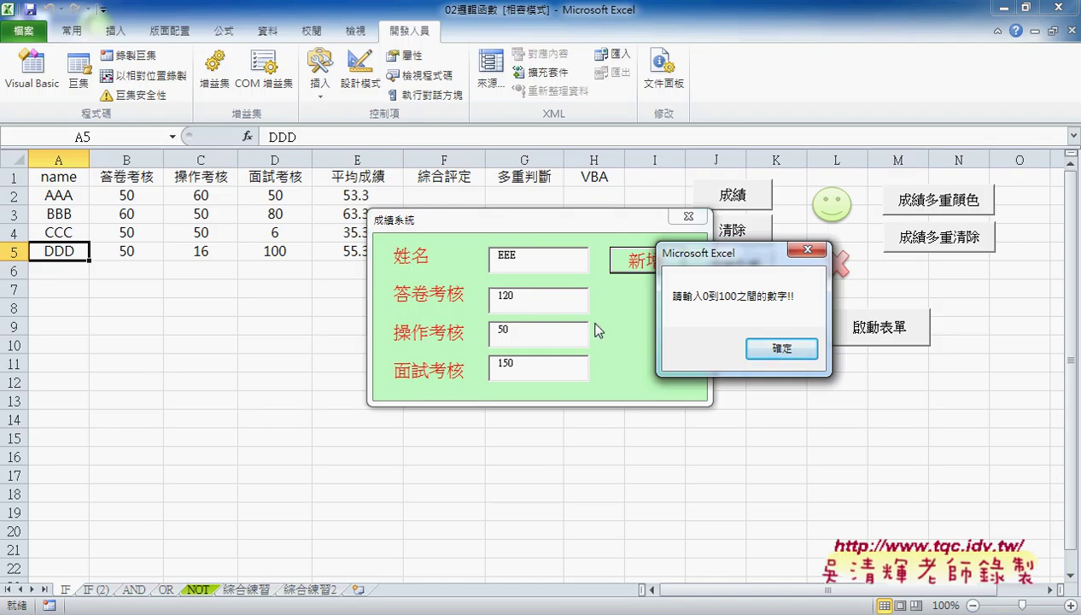
{"action": "left_click", "coordinate": [780, 349]}
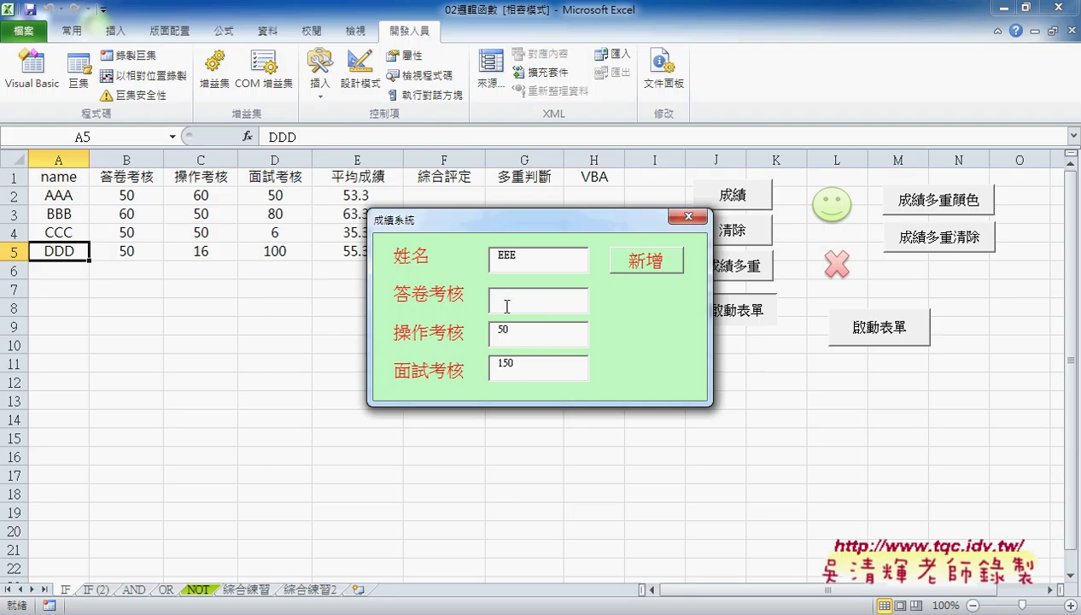
- Change 120 to 80, see 150 still rejected, then change 150 to 60
{"action": "type", "text": "80"}
{"action": "left_click", "coordinate": [657, 265]}
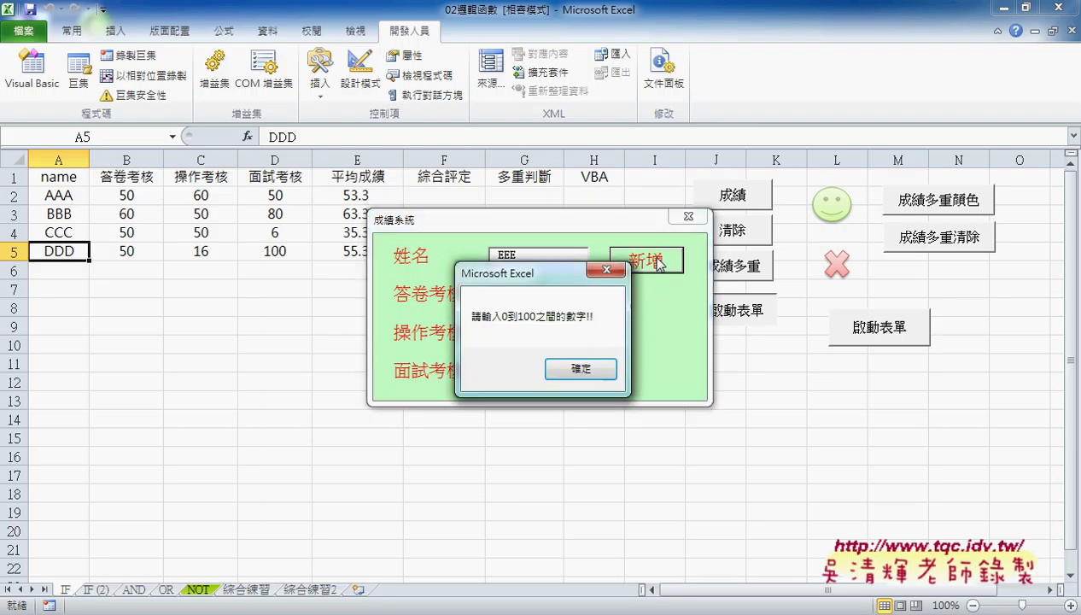
{"action": "left_click_drag", "start_coordinate": [478, 273], "coordinate": [726, 255]}
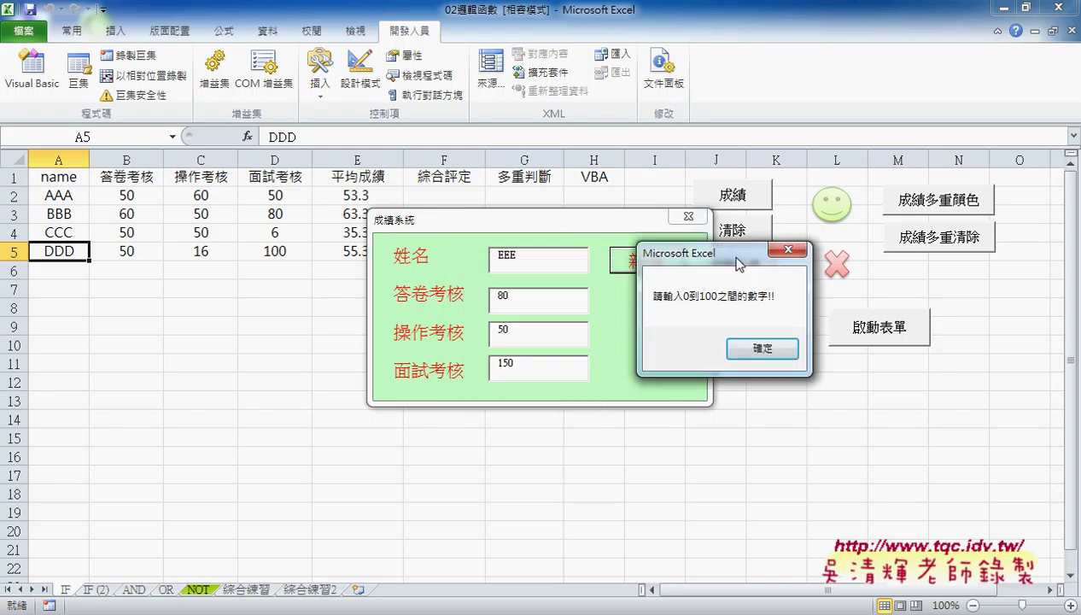
{"action": "left_click", "coordinate": [760, 350]}
{"action": "type", "text": "60"}
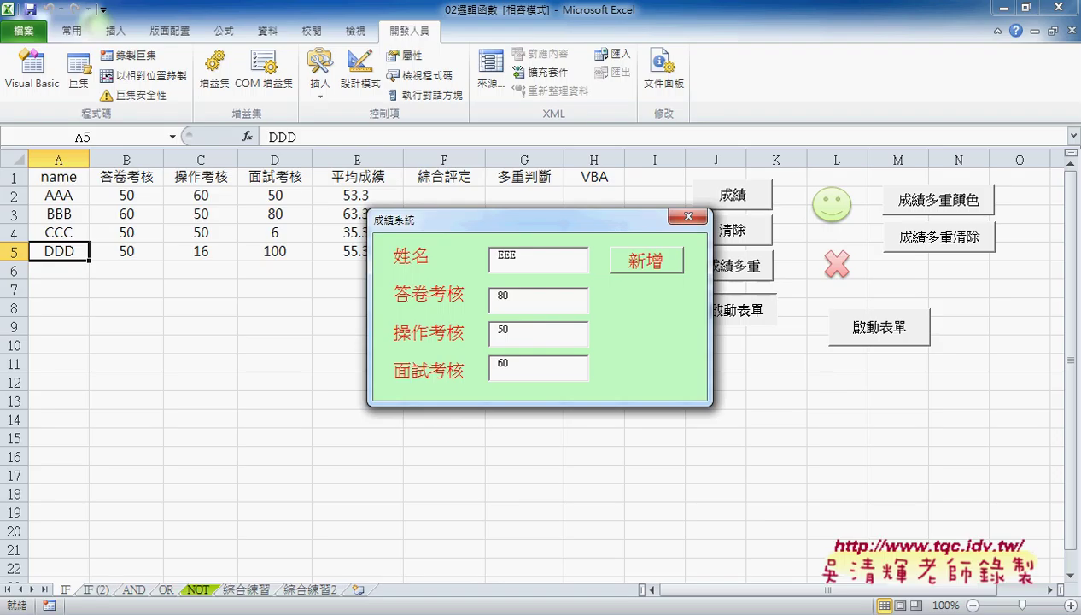
- Append EEE's scores 80, 50, 60 (average 63.3) as row 6, then close the grade form
{"action": "left_click_drag", "start_coordinate": [615, 232], "coordinate": [726, 224]}
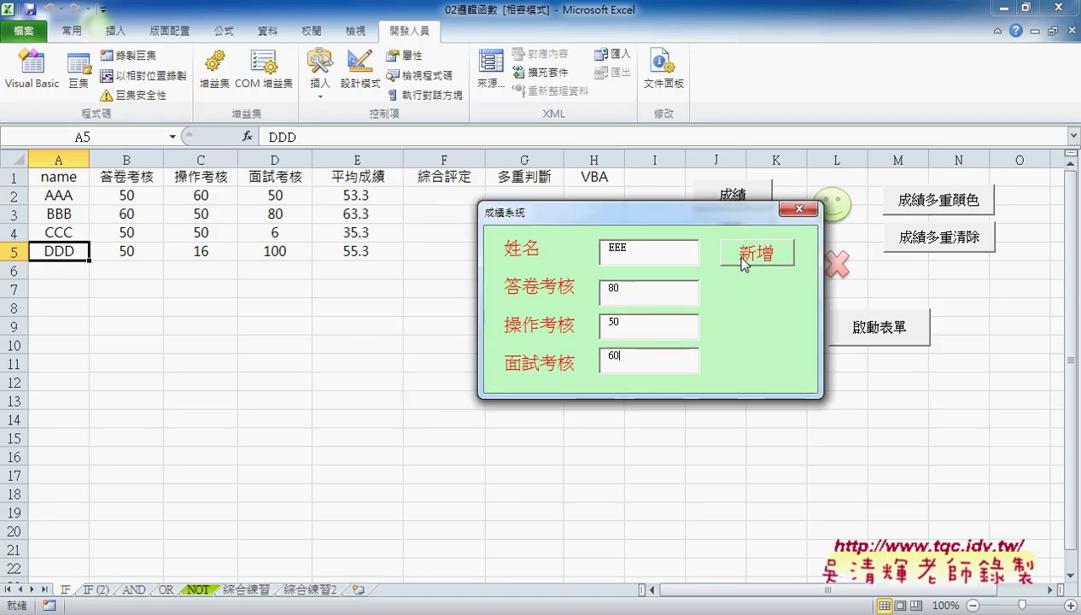
{"action": "left_click", "coordinate": [739, 254]}
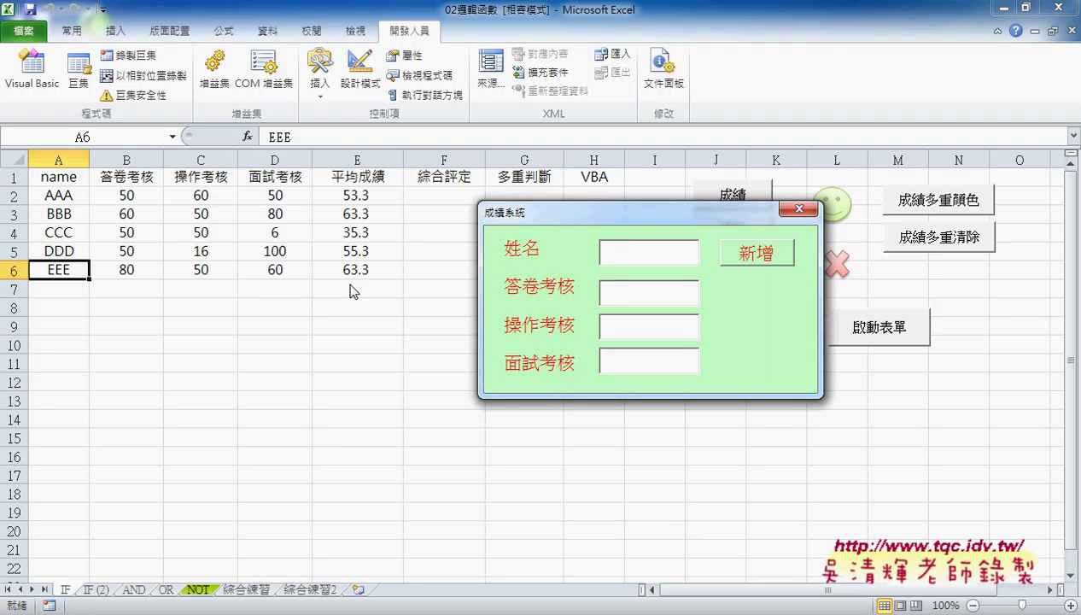
{"action": "left_click", "coordinate": [800, 210]}
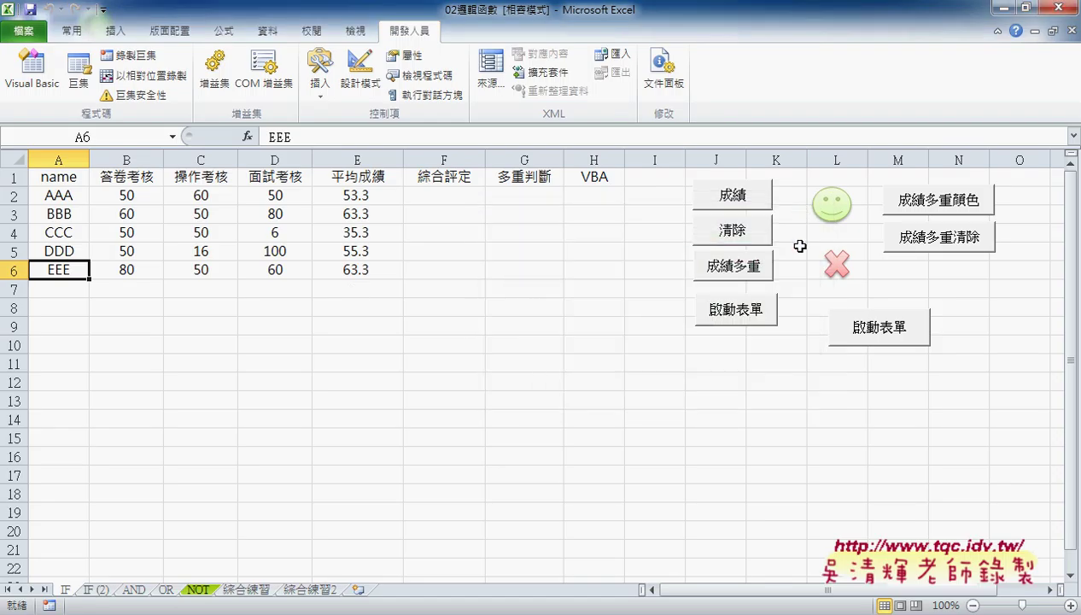
- In the VBA editor, open the home2 form design and show the 新增 button's Click code
{"action": "left_click", "coordinate": [42, 76]}
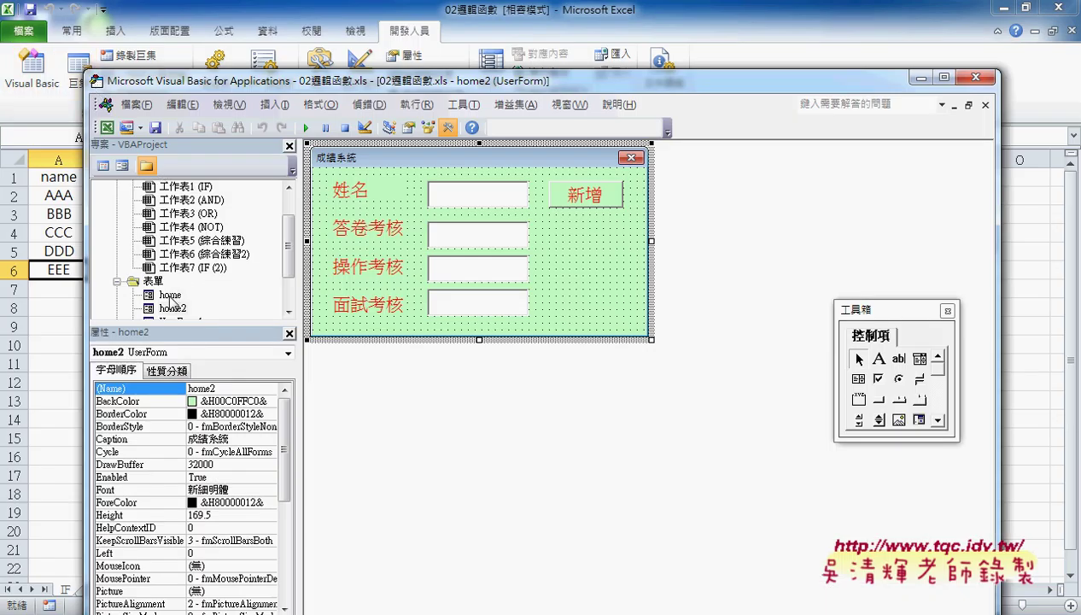
{"action": "left_click", "coordinate": [173, 308]}
{"action": "left_click_drag", "start_coordinate": [342, 86], "coordinate": [393, 31]}
{"action": "double_click", "coordinate": [224, 253]}
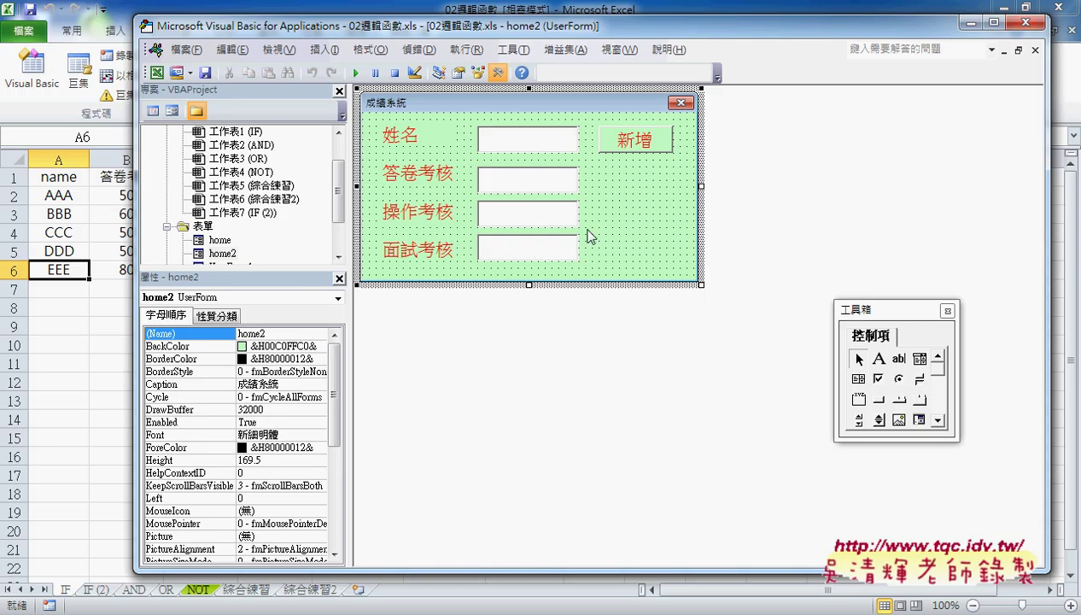
{"action": "left_click", "coordinate": [628, 134]}
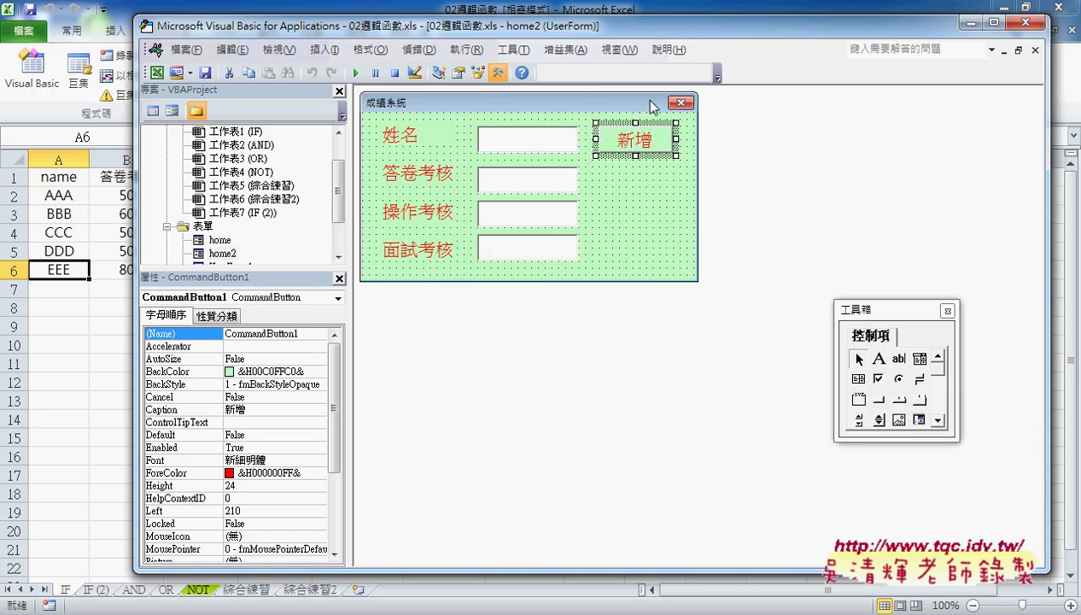
{"action": "double_click", "coordinate": [632, 142]}
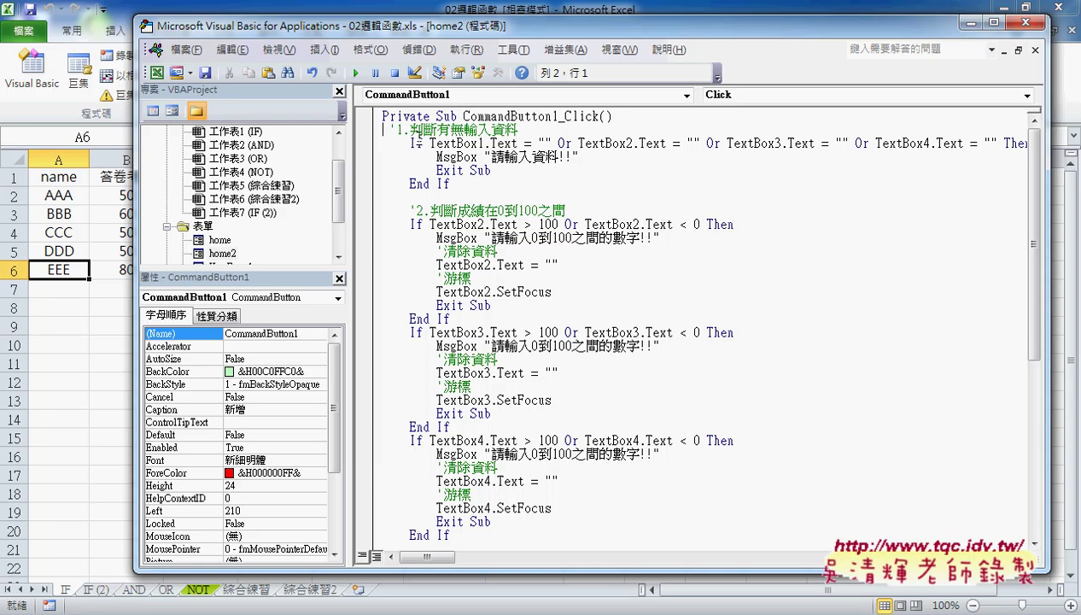
- Indent the '1.判斷有無輸入資料 comment line and widen the code window
{"action": "left_click", "coordinate": [392, 130]}
{"action": "key", "text": "Tab"}
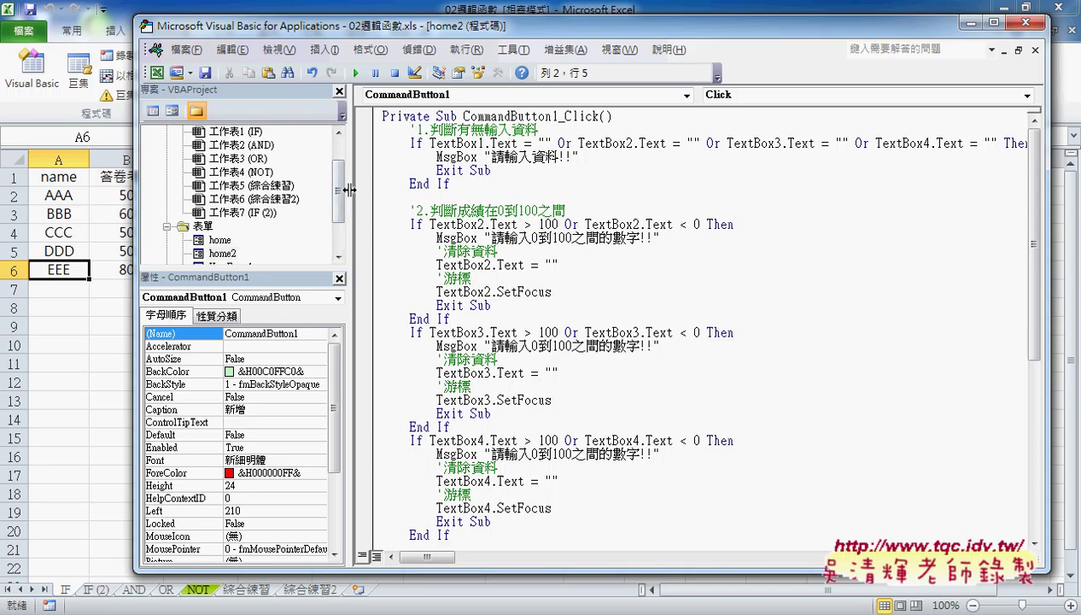
{"action": "left_click_drag", "start_coordinate": [324, 189], "coordinate": [281, 189]}
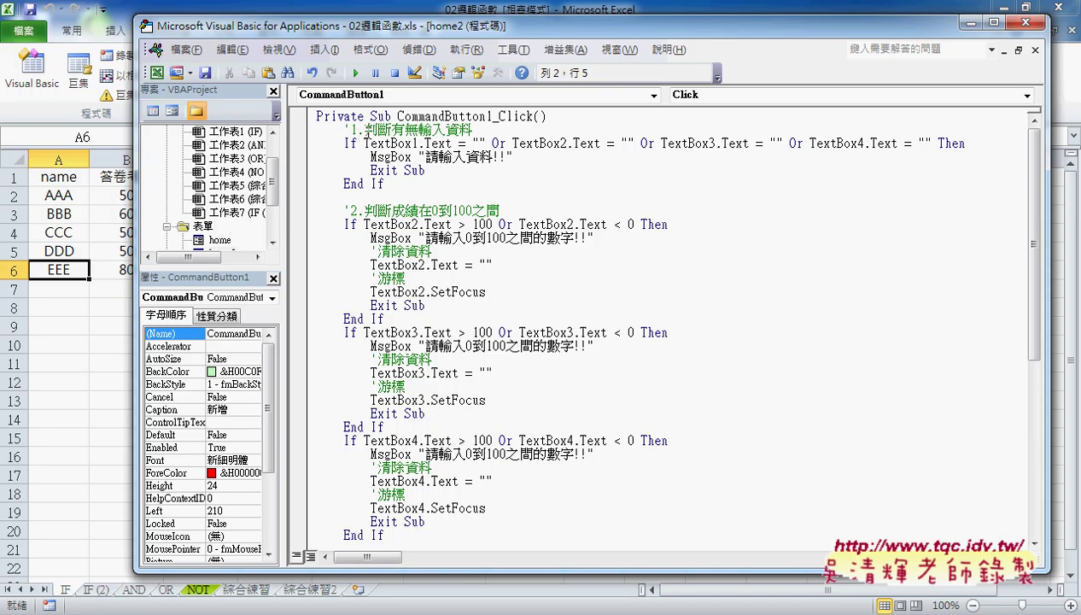
- Walk through the Or-joined empty-text check on TextBox1 through TextBox4
{"action": "left_click_drag", "start_coordinate": [365, 143], "coordinate": [418, 143]}
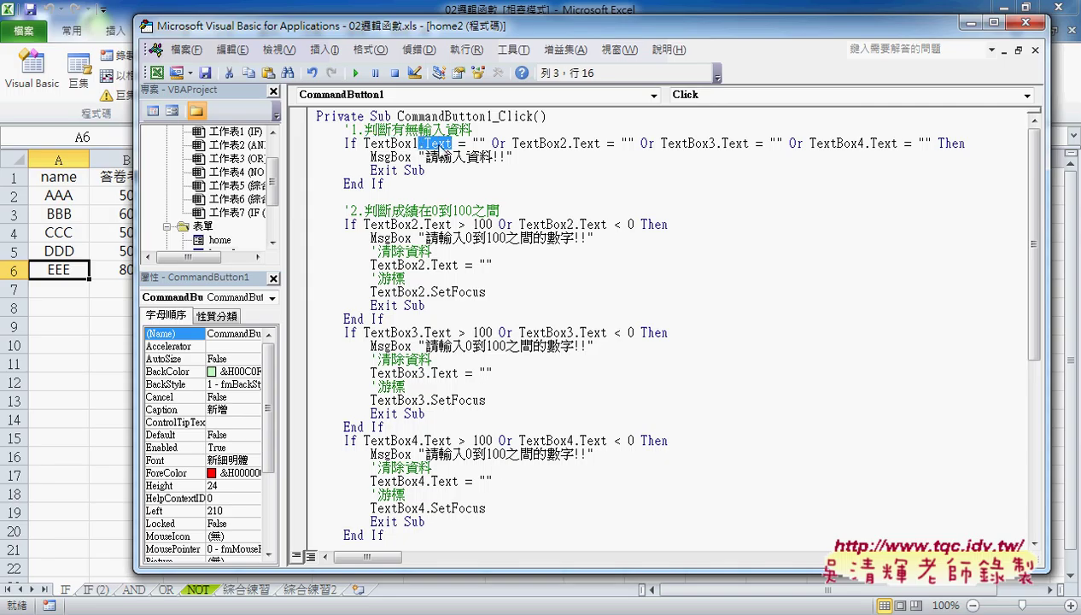
{"action": "left_click_drag", "start_coordinate": [485, 143], "coordinate": [451, 143]}
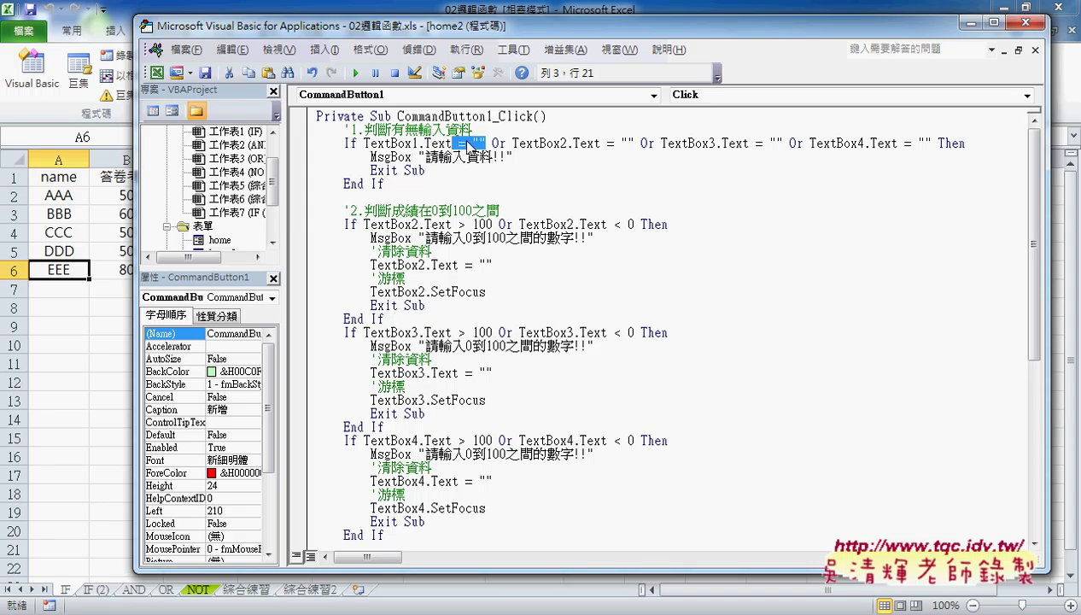
{"action": "left_click_drag", "start_coordinate": [492, 144], "coordinate": [503, 143]}
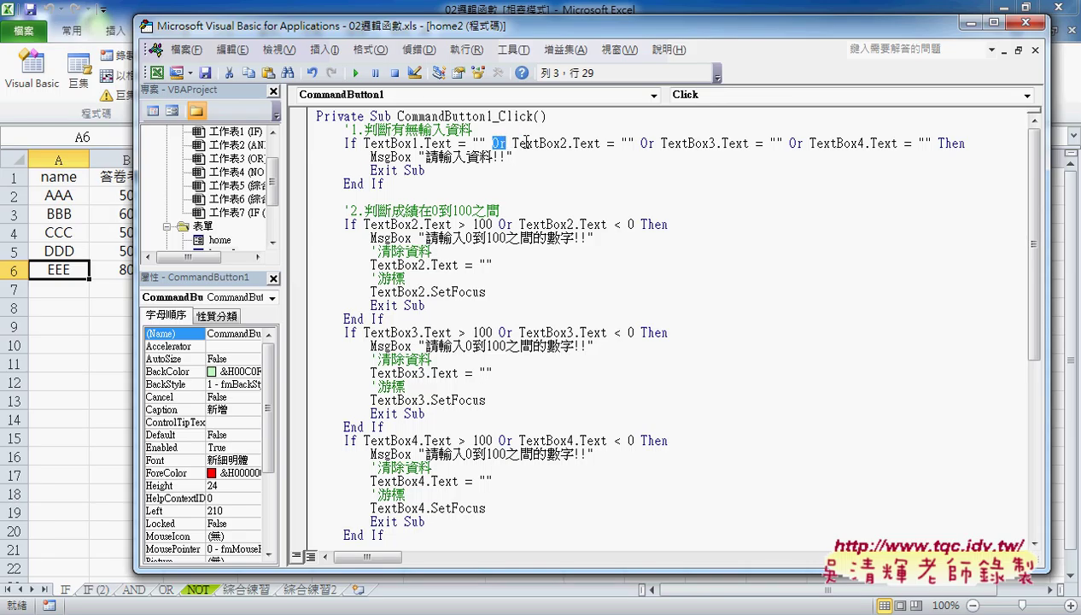
{"action": "left_click_drag", "start_coordinate": [513, 144], "coordinate": [633, 143]}
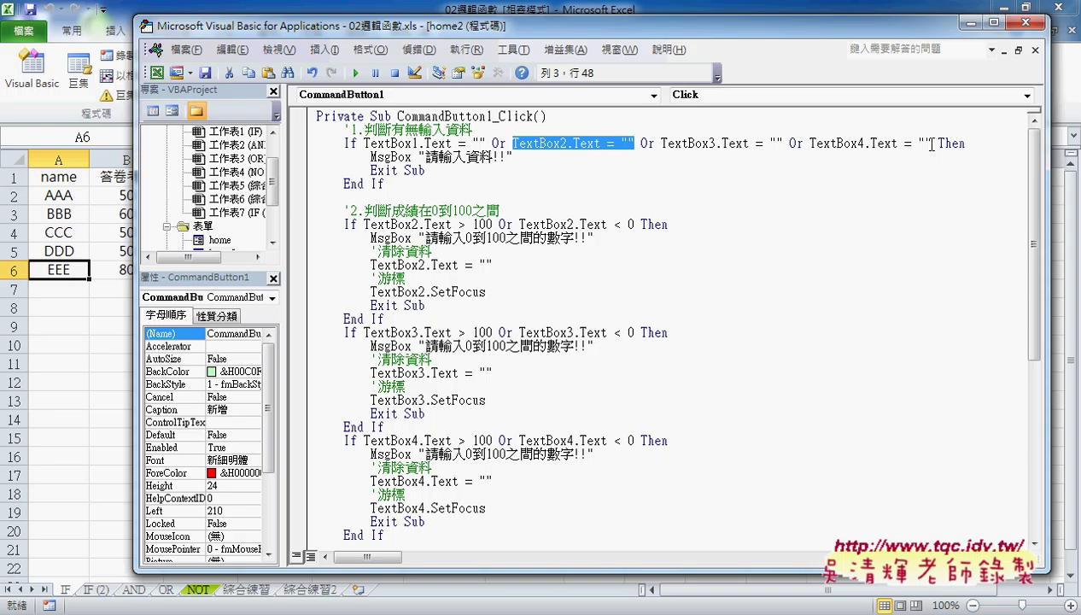
{"action": "mouse_move", "coordinate": [937, 143]}
{"action": "left_mouse_down"}
{"action": "mouse_move", "coordinate": [964, 144]}
{"action": "mouse_move", "coordinate": [924, 144]}
{"action": "left_mouse_up"}
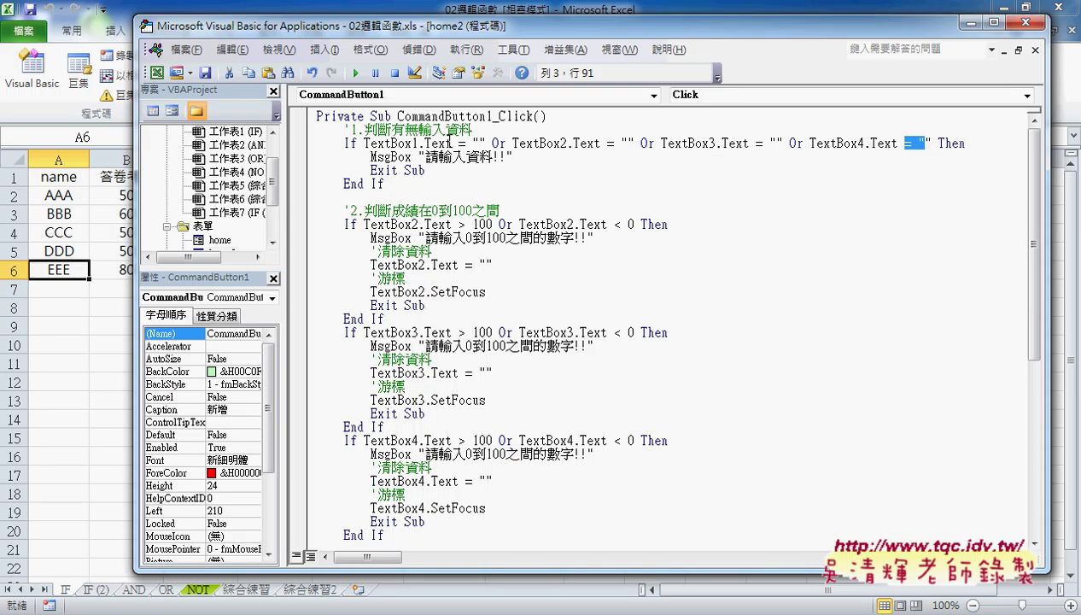
{"action": "left_click_drag", "start_coordinate": [486, 143], "coordinate": [512, 143]}
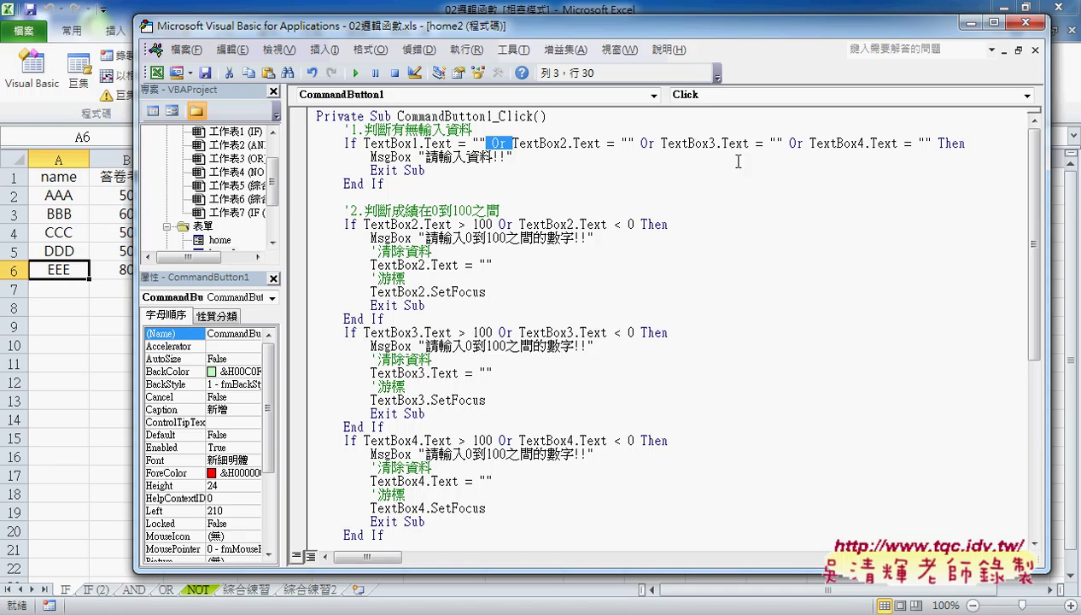
{"action": "double_click", "coordinate": [409, 157]}
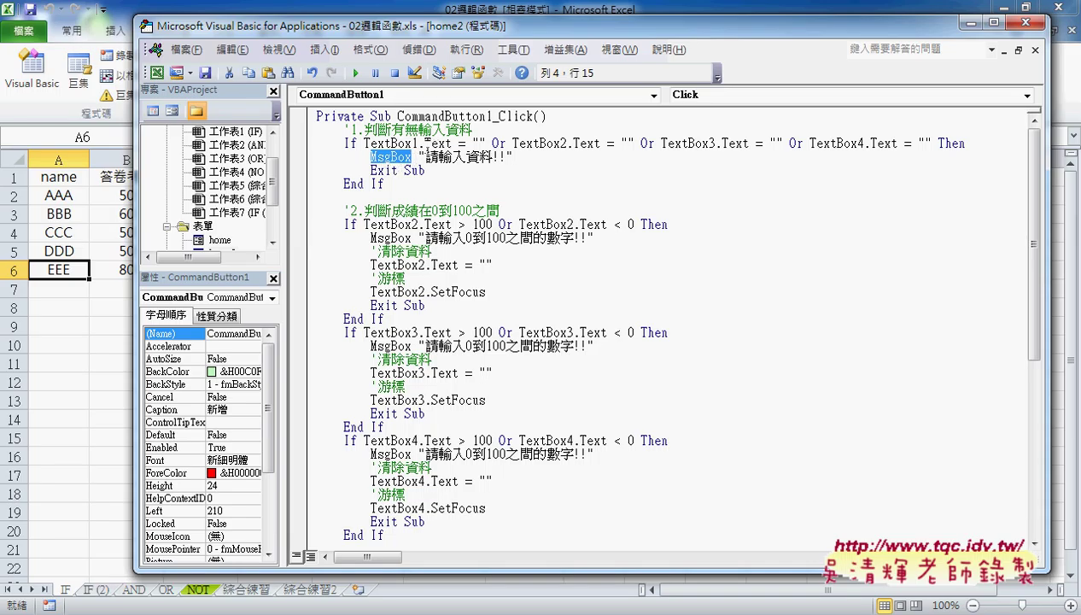
{"action": "left_click_drag", "start_coordinate": [417, 156], "coordinate": [514, 157]}
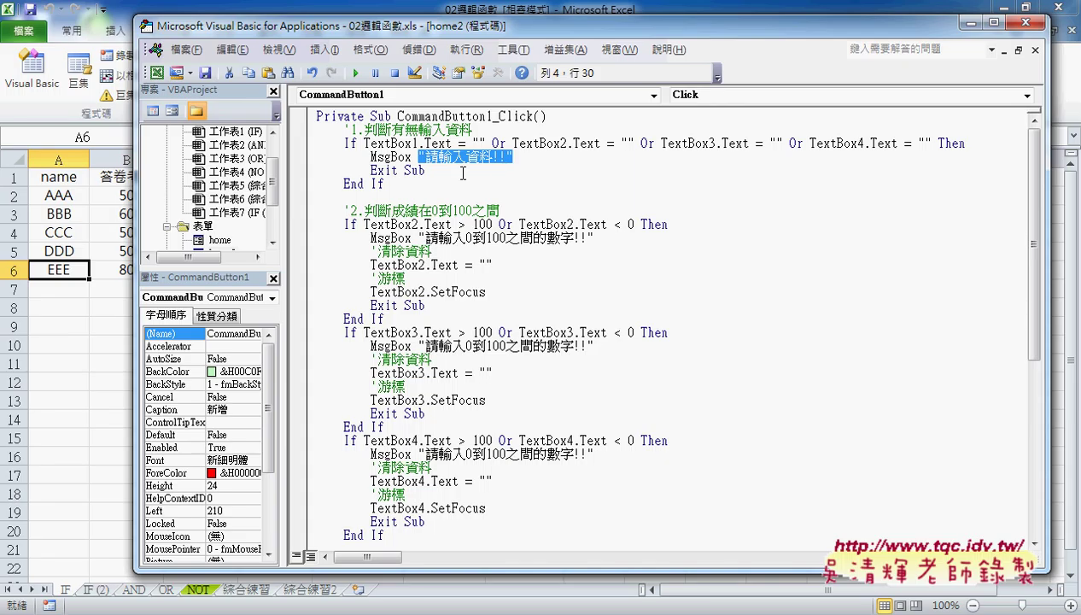
{"action": "left_click", "coordinate": [366, 142]}
{"action": "left_click_drag", "start_coordinate": [366, 142], "coordinate": [931, 143]}
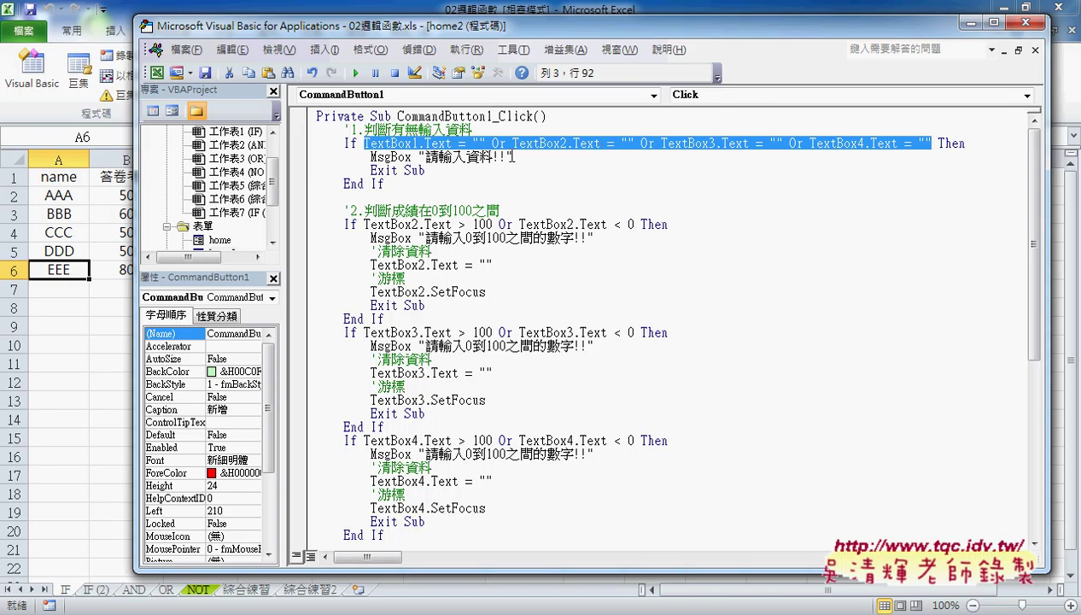
{"action": "left_click_drag", "start_coordinate": [513, 157], "coordinate": [371, 160]}
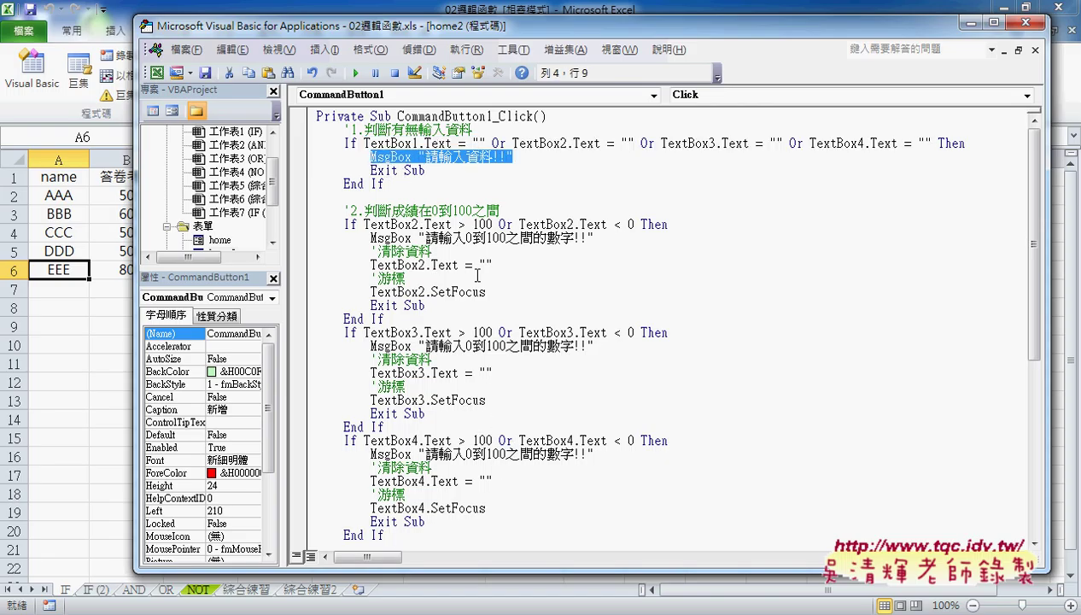
{"action": "left_click_drag", "start_coordinate": [425, 170], "coordinate": [372, 170]}
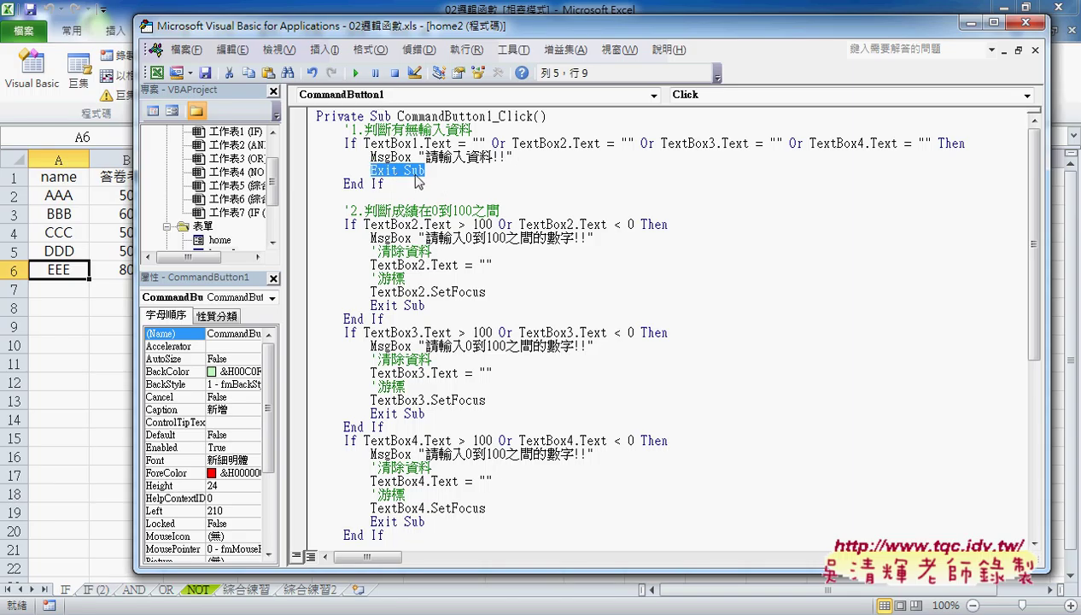
{"action": "left_click_drag", "start_coordinate": [424, 170], "coordinate": [402, 173]}
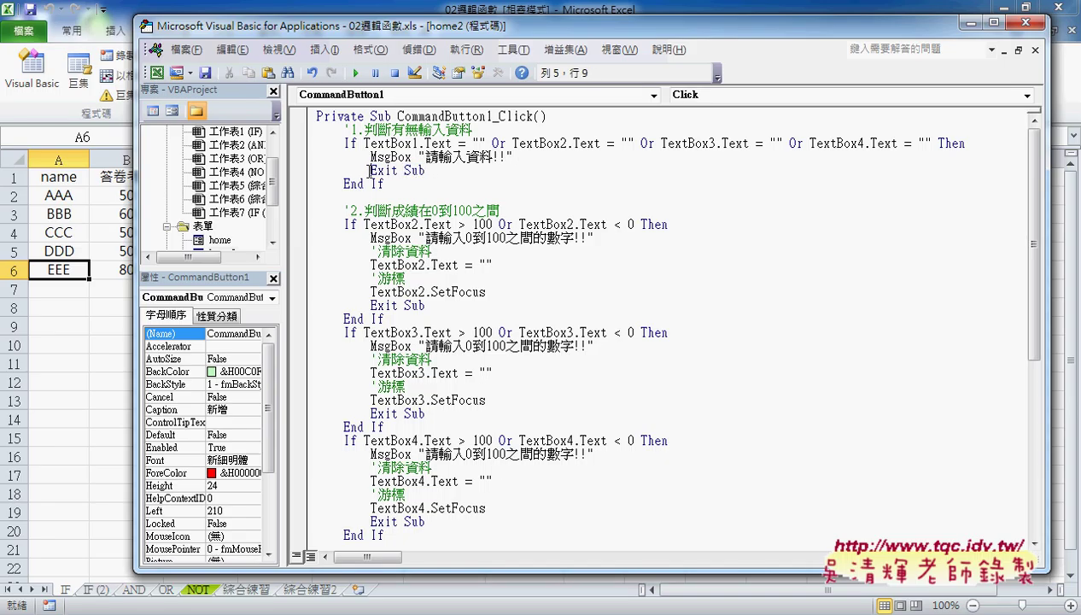
{"action": "left_click", "coordinate": [424, 170]}
{"action": "left_click", "coordinate": [384, 170]}
{"action": "scroll", "coordinate": [640, 308], "scroll_direction": "down", "scroll_amount": 2}
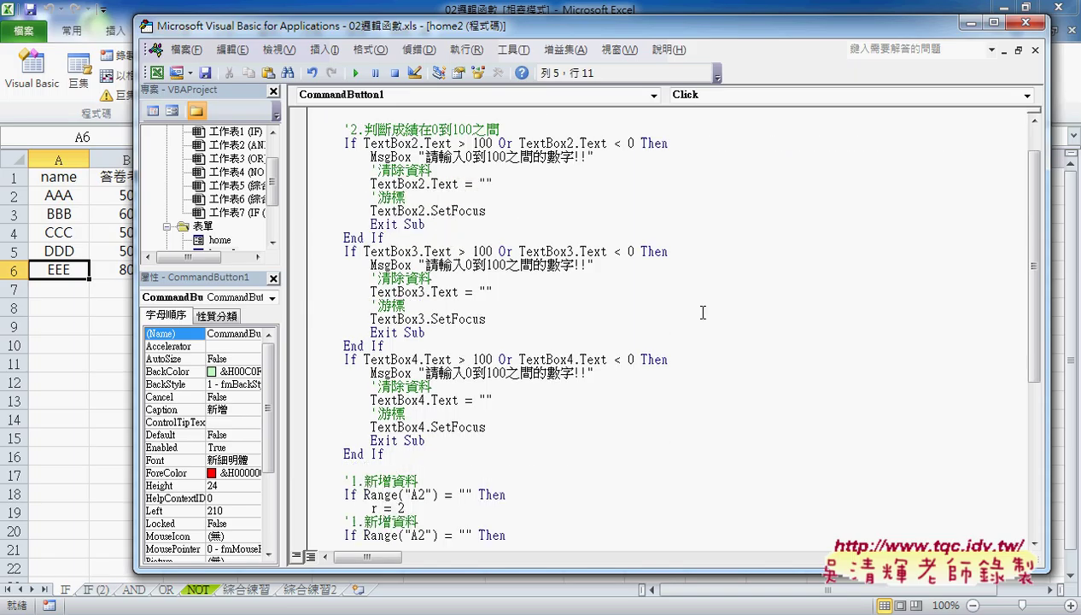
{"action": "scroll", "coordinate": [702, 311], "scroll_direction": "down", "scroll_amount": 5}
{"action": "scroll", "coordinate": [702, 312], "scroll_direction": "down", "scroll_amount": 1}
{"action": "left_click", "coordinate": [304, 522]}
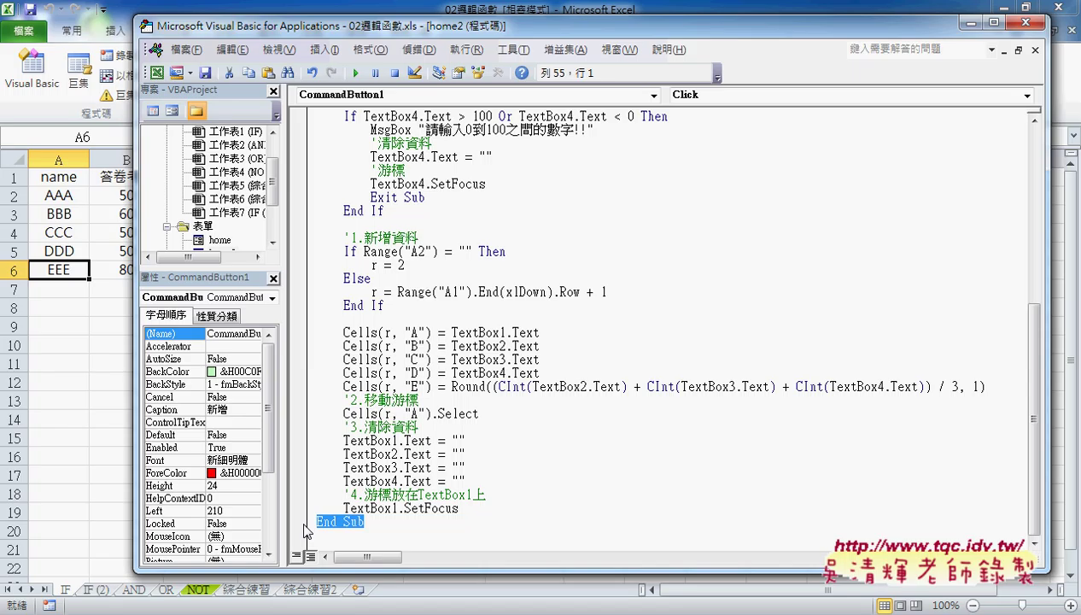
{"action": "scroll", "coordinate": [304, 528], "scroll_direction": "up", "scroll_amount": 1}
{"action": "scroll", "coordinate": [304, 528], "scroll_direction": "up", "scroll_amount": 7}
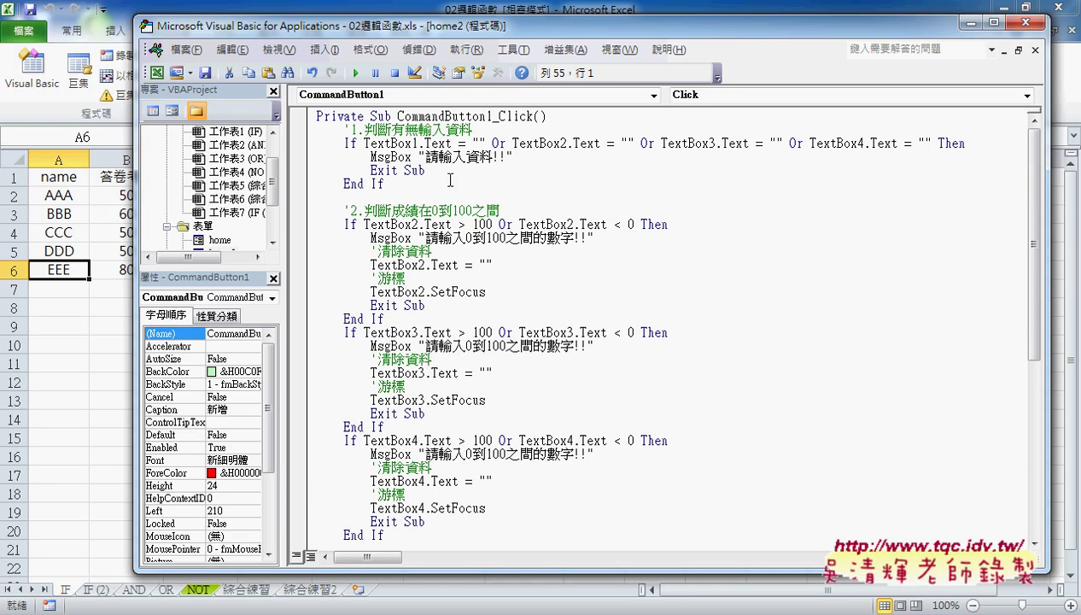
{"action": "left_click_drag", "start_coordinate": [425, 169], "coordinate": [363, 170]}
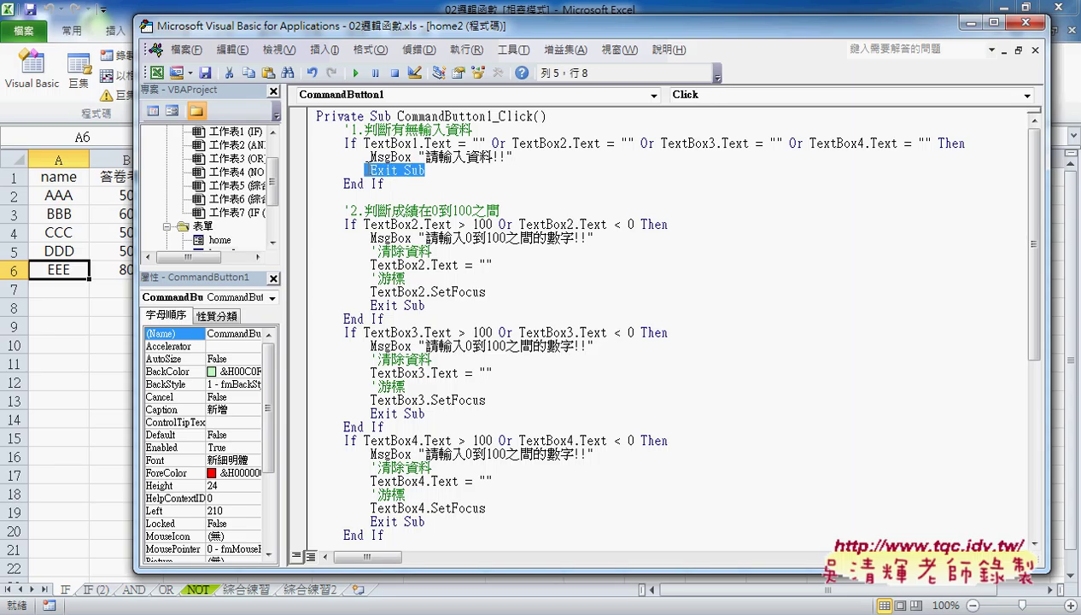
{"action": "left_click", "coordinate": [466, 181]}
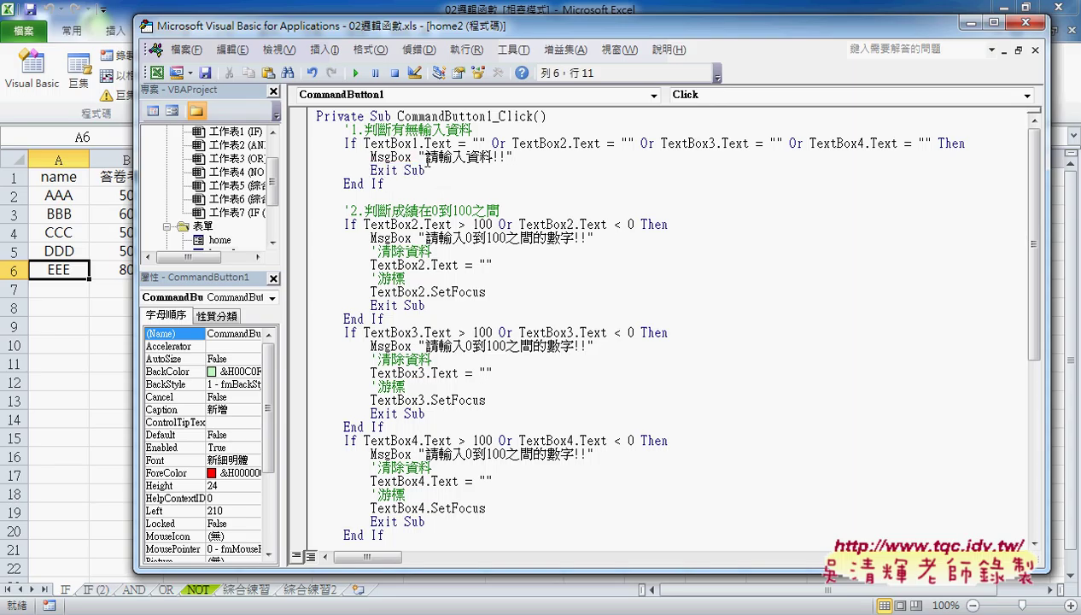
{"action": "left_click_drag", "start_coordinate": [363, 143], "coordinate": [933, 142]}
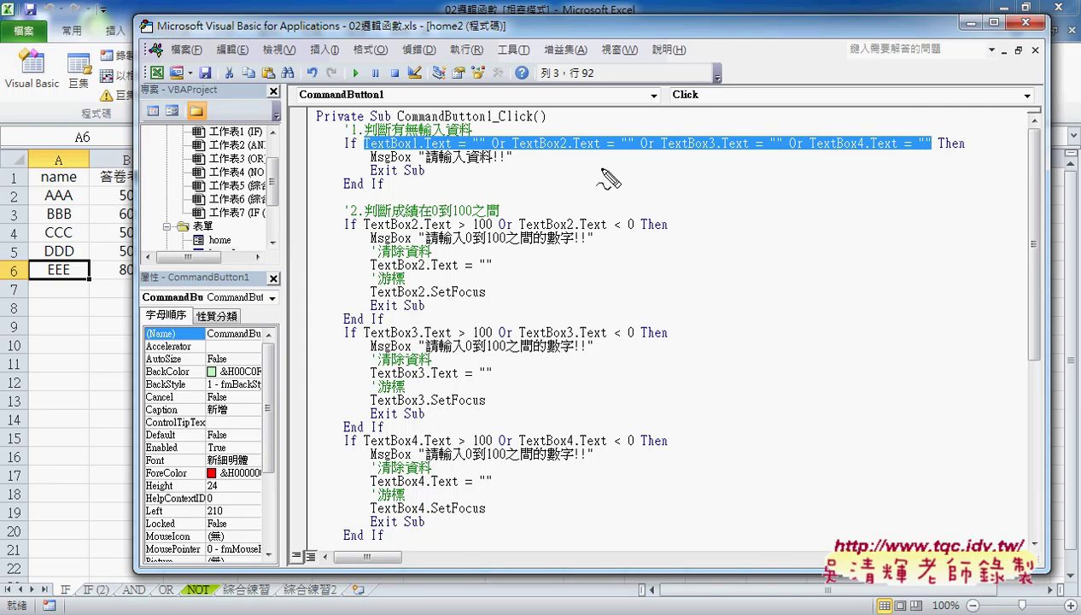
{"action": "mouse_move", "coordinate": [347, 159]}
{"action": "left_mouse_down"}
{"action": "mouse_move", "coordinate": [357, 130]}
{"action": "mouse_move", "coordinate": [354, 157]}
{"action": "left_mouse_up"}
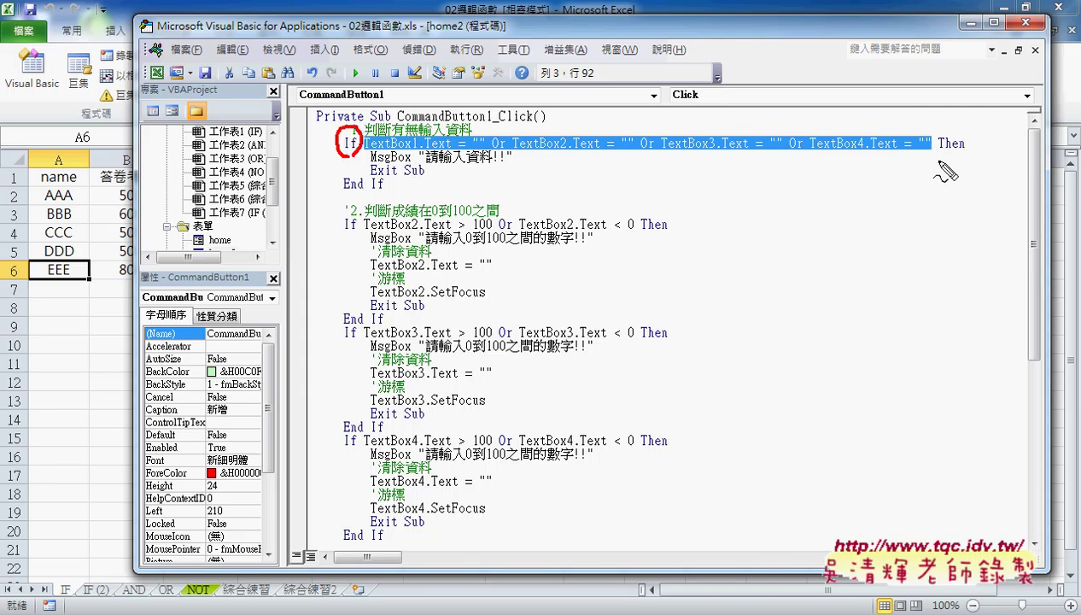
{"action": "left_click_drag", "start_coordinate": [940, 135], "coordinate": [967, 153]}
{"action": "left_click_drag", "start_coordinate": [375, 195], "coordinate": [390, 179]}
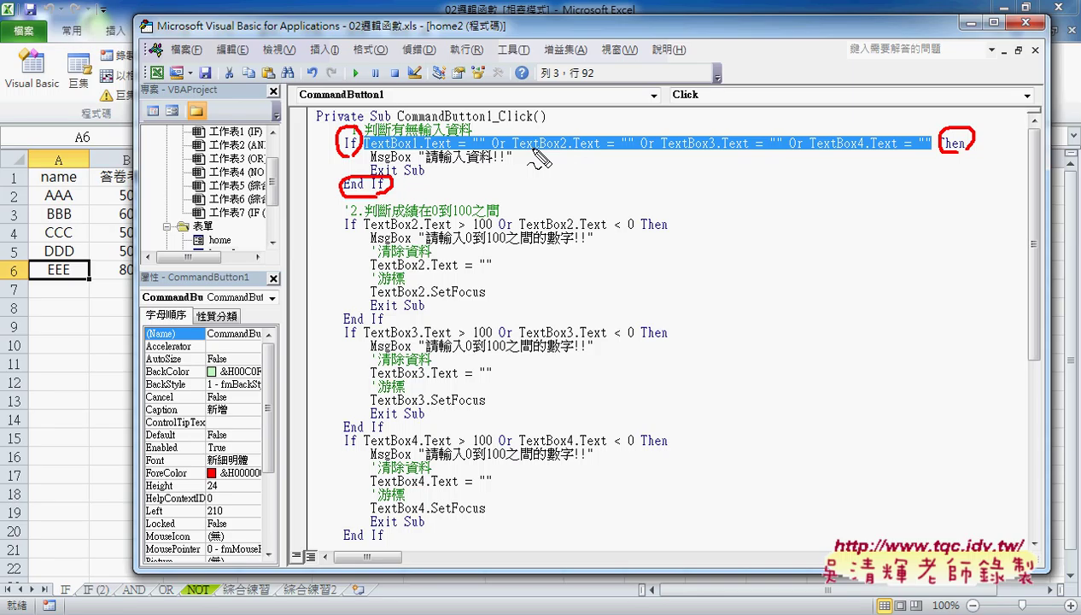
{"action": "left_click_drag", "start_coordinate": [388, 194], "coordinate": [436, 196]}
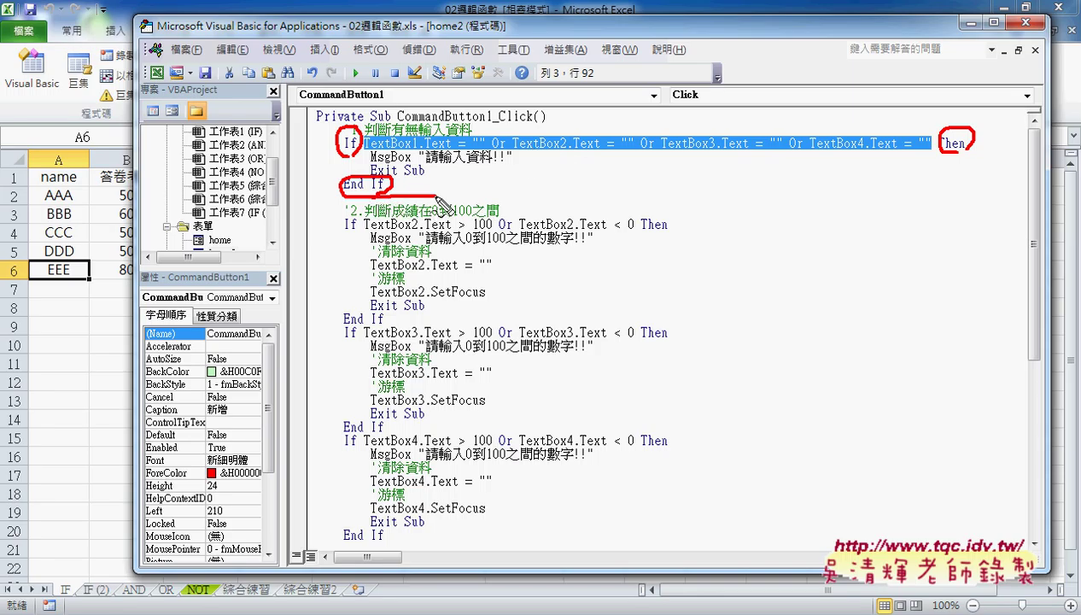
{"action": "left_click_drag", "start_coordinate": [361, 544], "coordinate": [424, 542]}
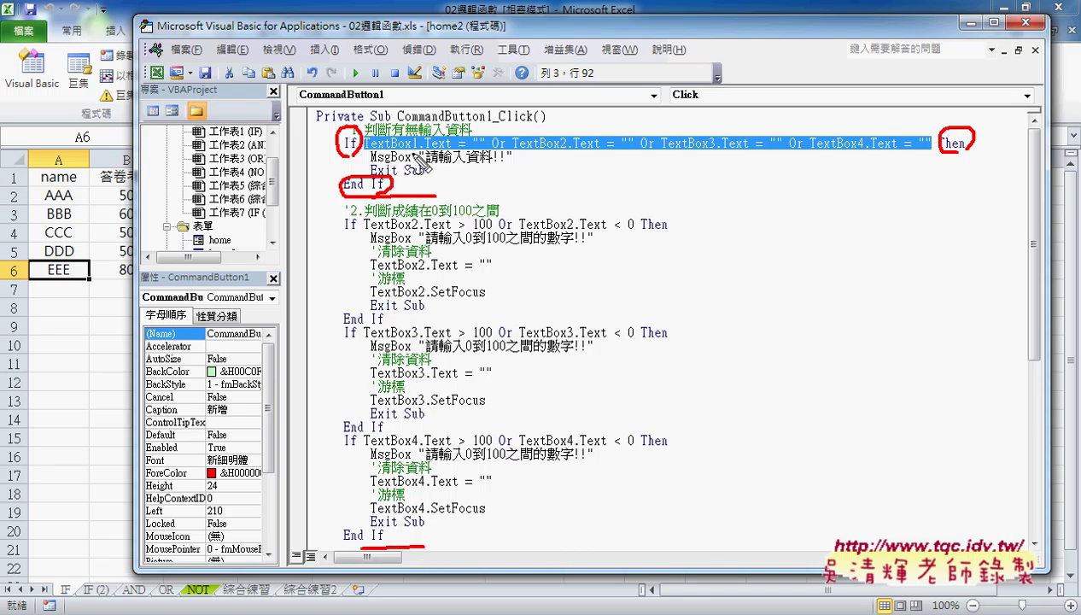
{"action": "left_click_drag", "start_coordinate": [468, 161], "coordinate": [909, 167]}
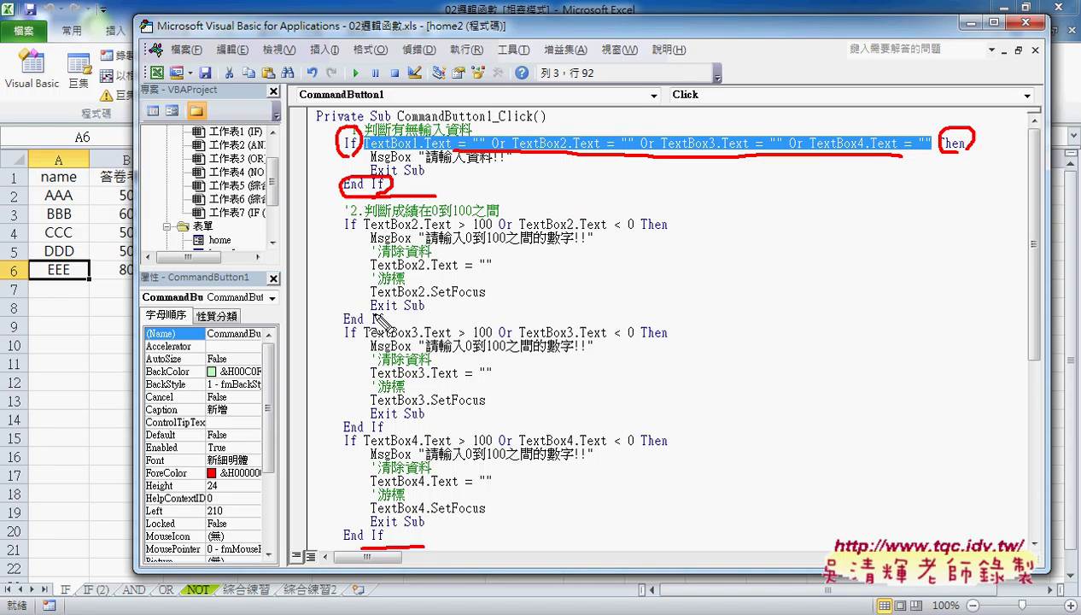
{"action": "left_click_drag", "start_coordinate": [364, 214], "coordinate": [398, 215]}
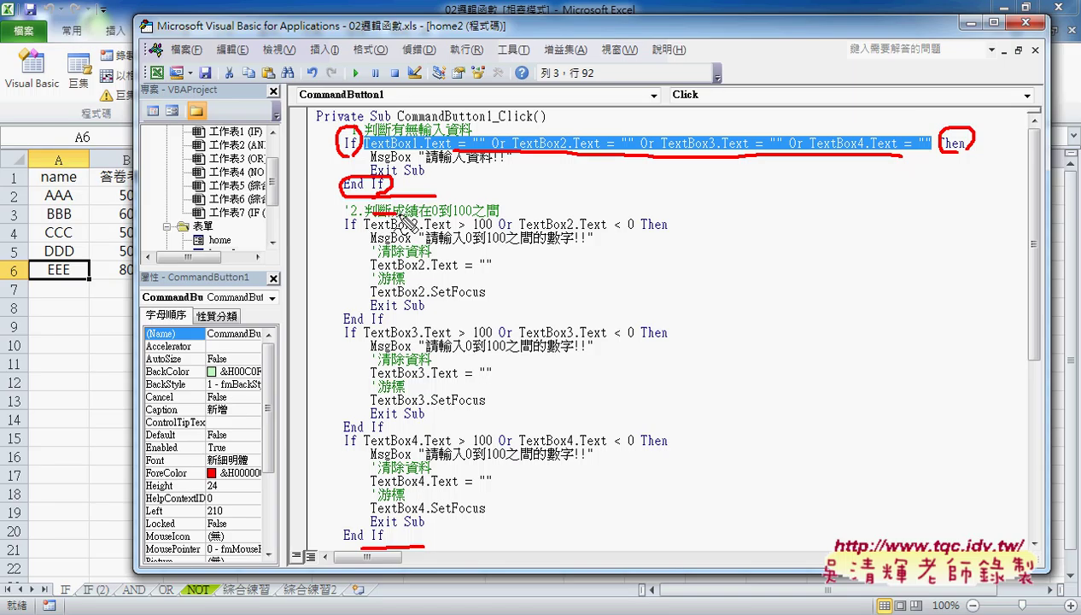
{"action": "key", "text": "Escape"}
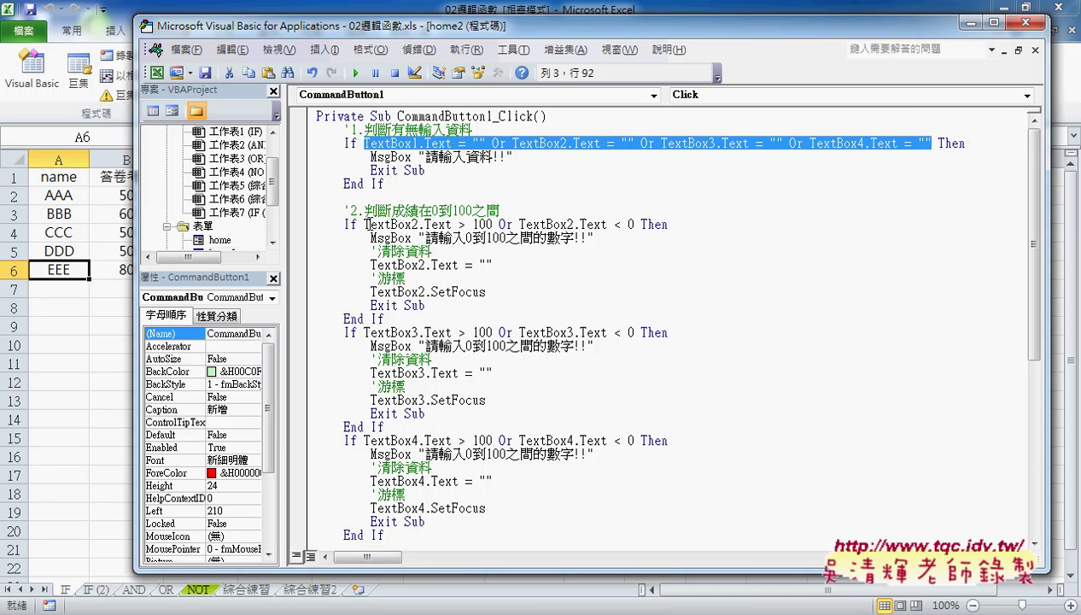
{"action": "left_click_drag", "start_coordinate": [366, 224], "coordinate": [416, 225]}
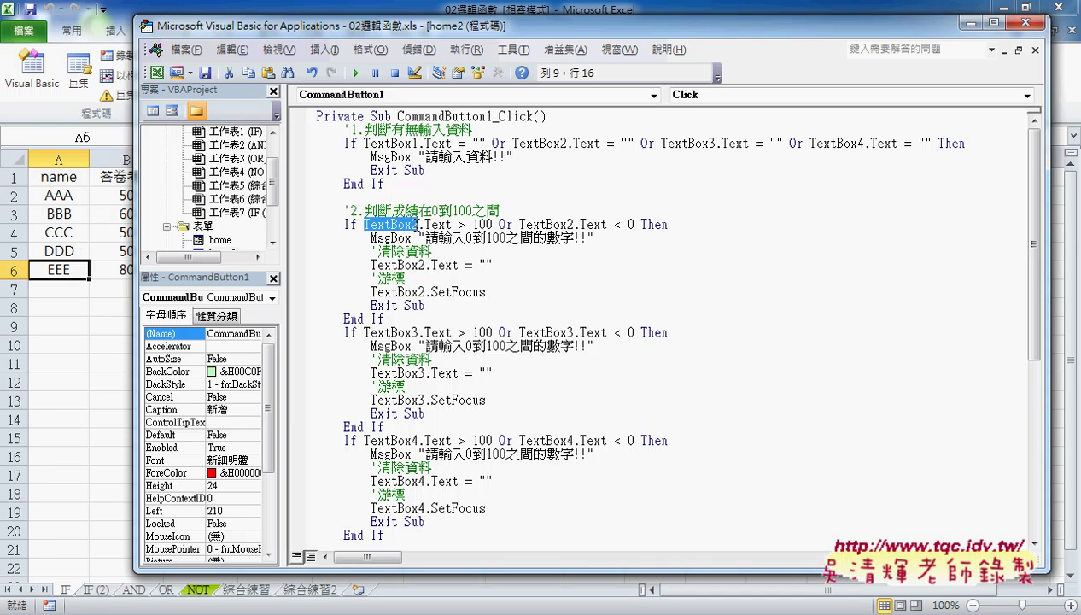
{"action": "left_click_drag", "start_coordinate": [492, 224], "coordinate": [363, 225]}
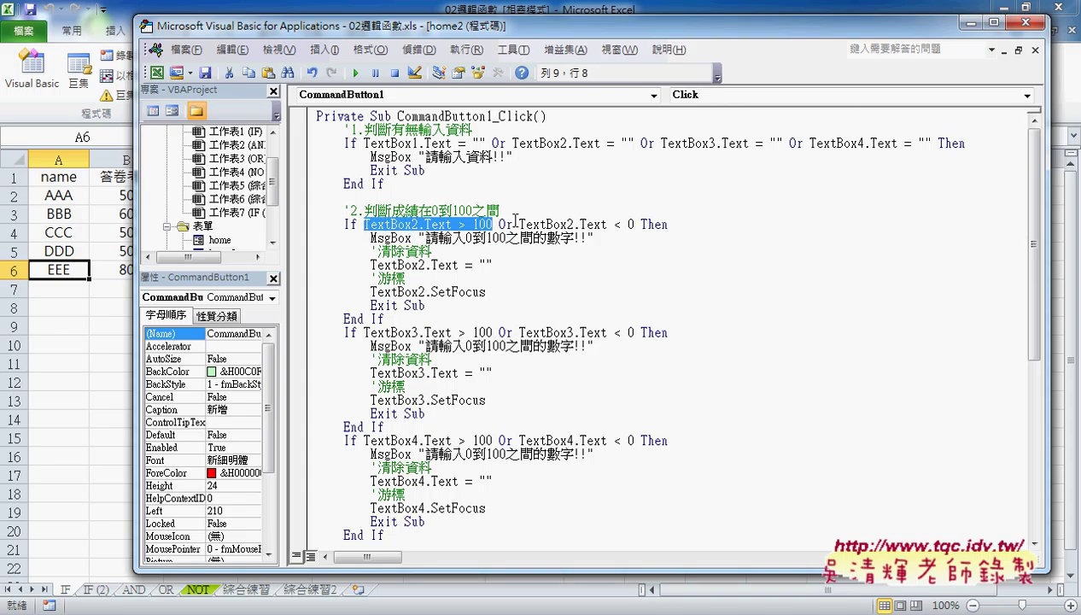
{"action": "left_click_drag", "start_coordinate": [515, 224], "coordinate": [632, 223]}
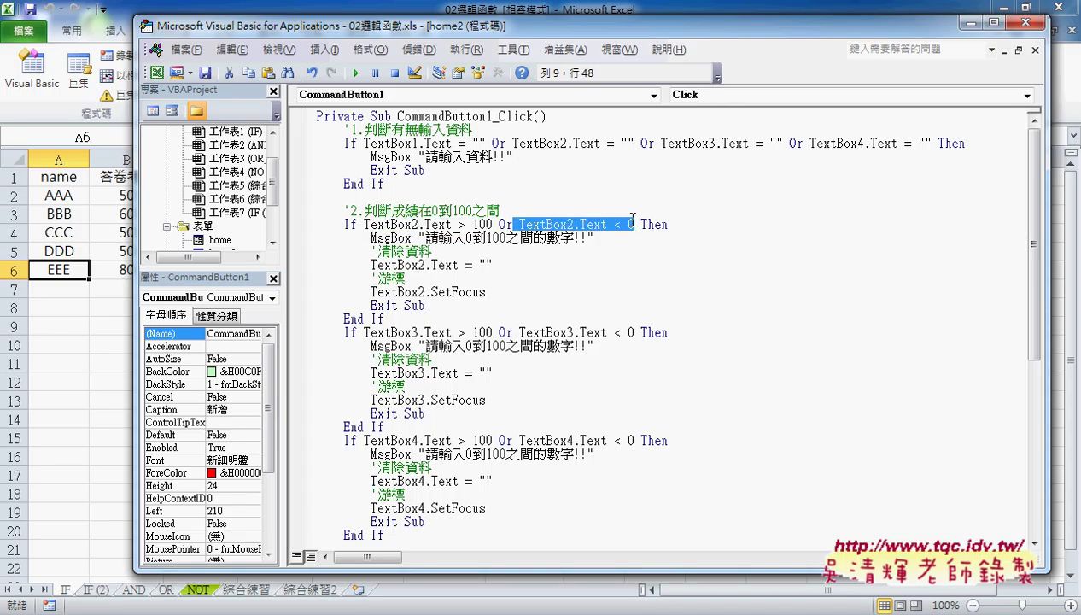
{"action": "left_click", "coordinate": [504, 223]}
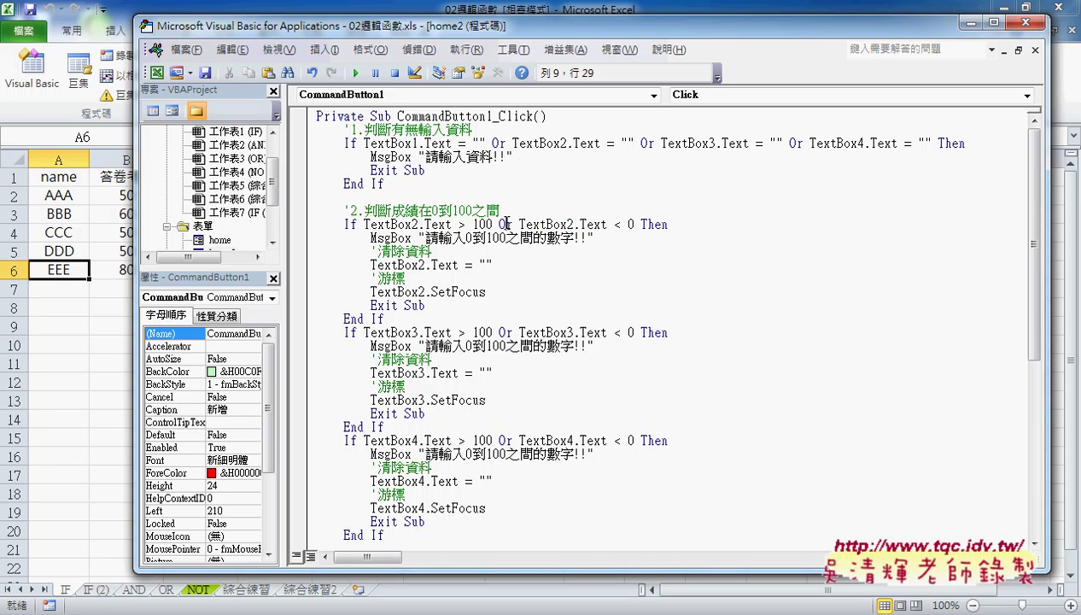
{"action": "double_click", "coordinate": [505, 223]}
{"action": "left_click_drag", "start_coordinate": [363, 224], "coordinate": [630, 235]}
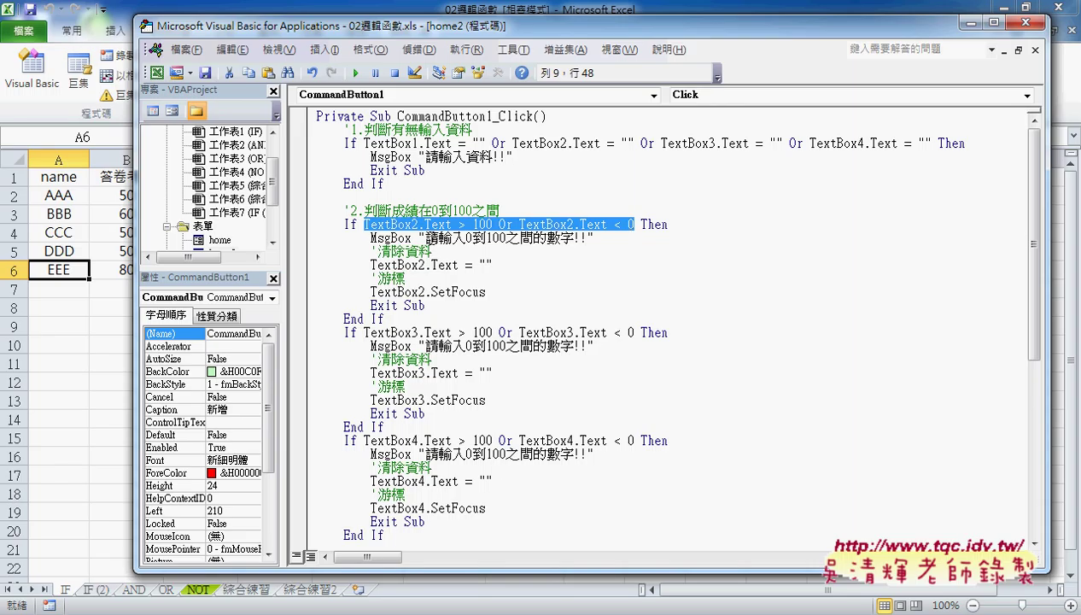
{"action": "left_click_drag", "start_coordinate": [424, 239], "coordinate": [588, 242]}
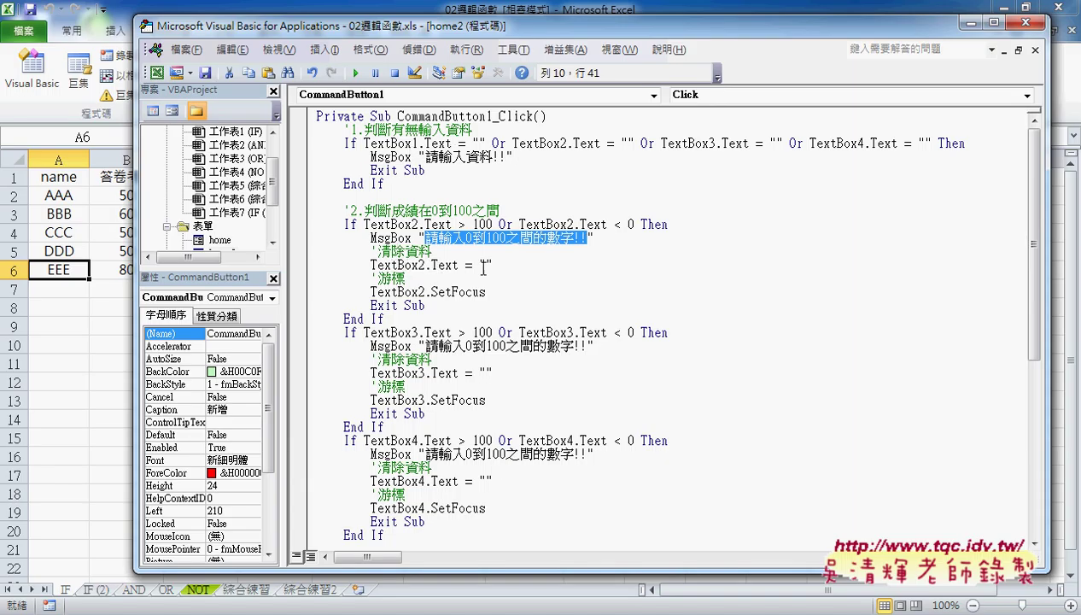
{"action": "left_click_drag", "start_coordinate": [492, 265], "coordinate": [371, 264]}
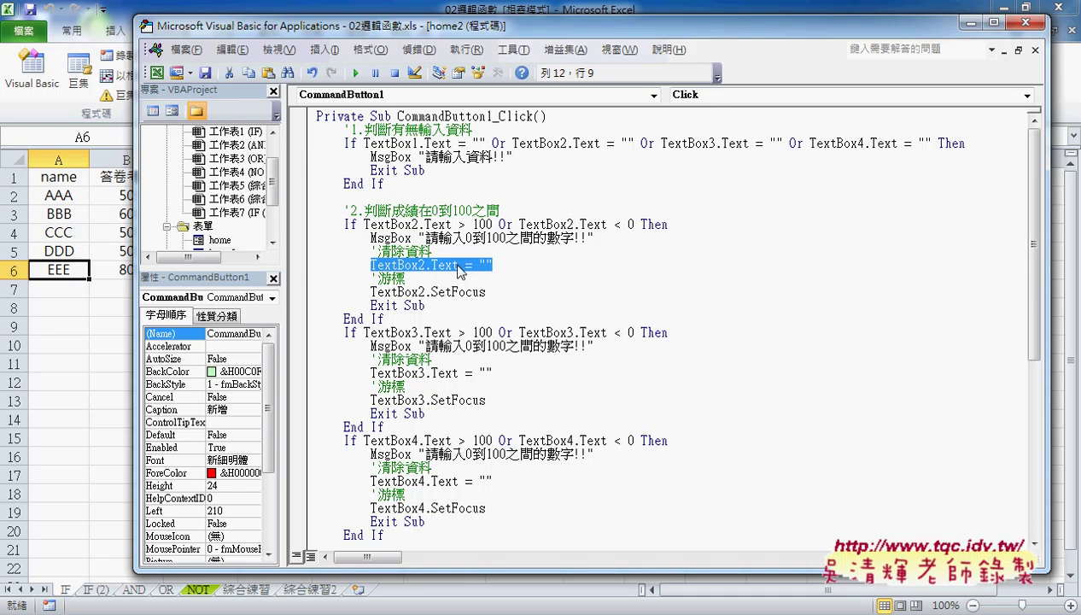
{"action": "left_click_drag", "start_coordinate": [486, 291], "coordinate": [425, 293]}
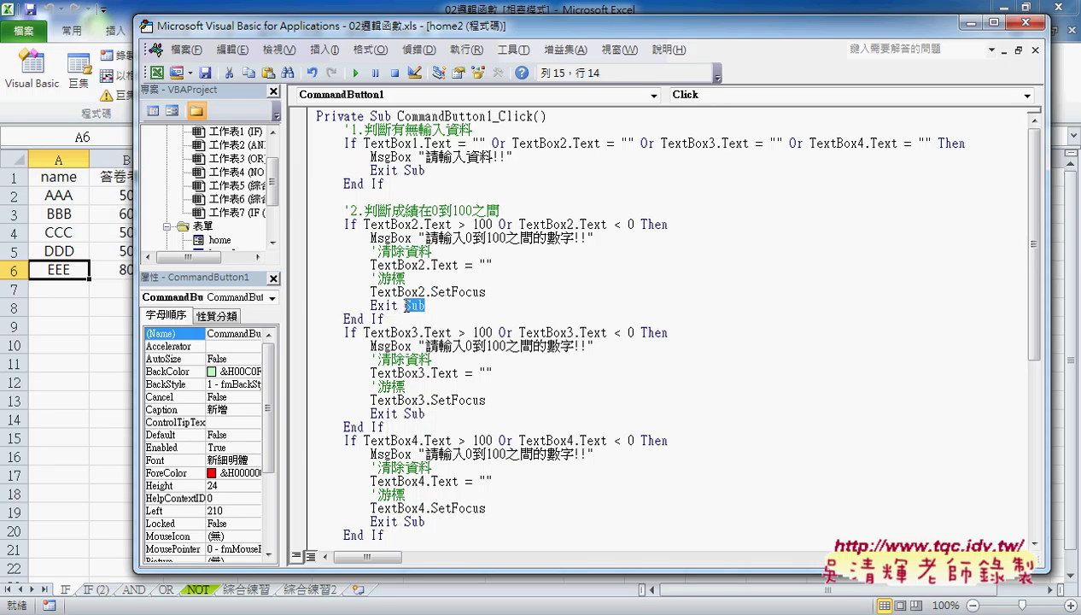
{"action": "left_click_drag", "start_coordinate": [434, 305], "coordinate": [370, 305]}
{"action": "left_click_drag", "start_coordinate": [494, 292], "coordinate": [306, 254]}
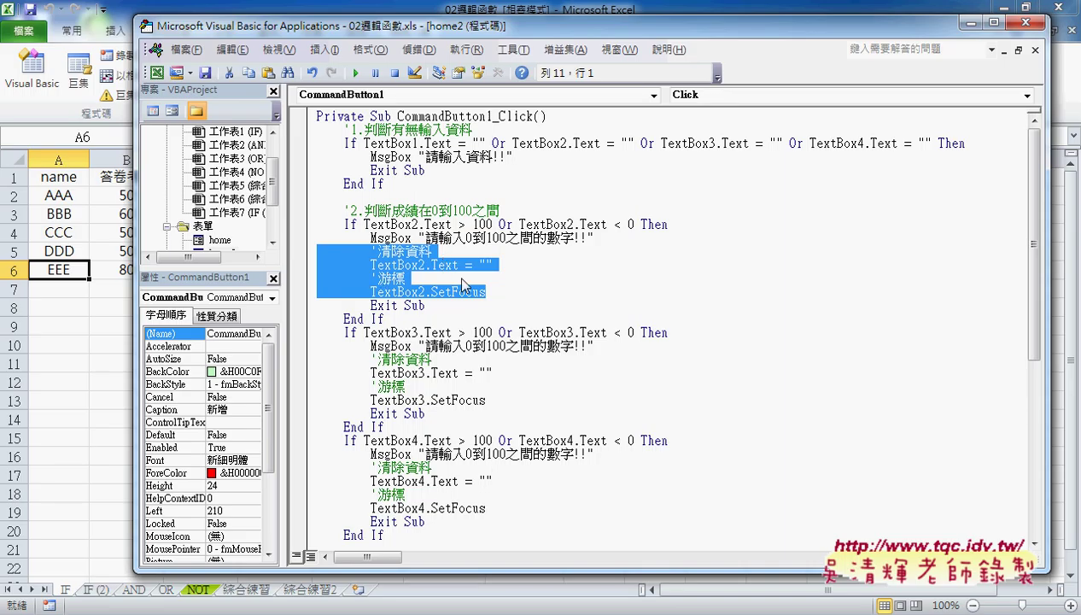
{"action": "scroll", "coordinate": [478, 286], "scroll_direction": "down", "scroll_amount": 2}
- Highlight and review the TextBox2 0–100 range check block
{"action": "left_click", "coordinate": [426, 224]}
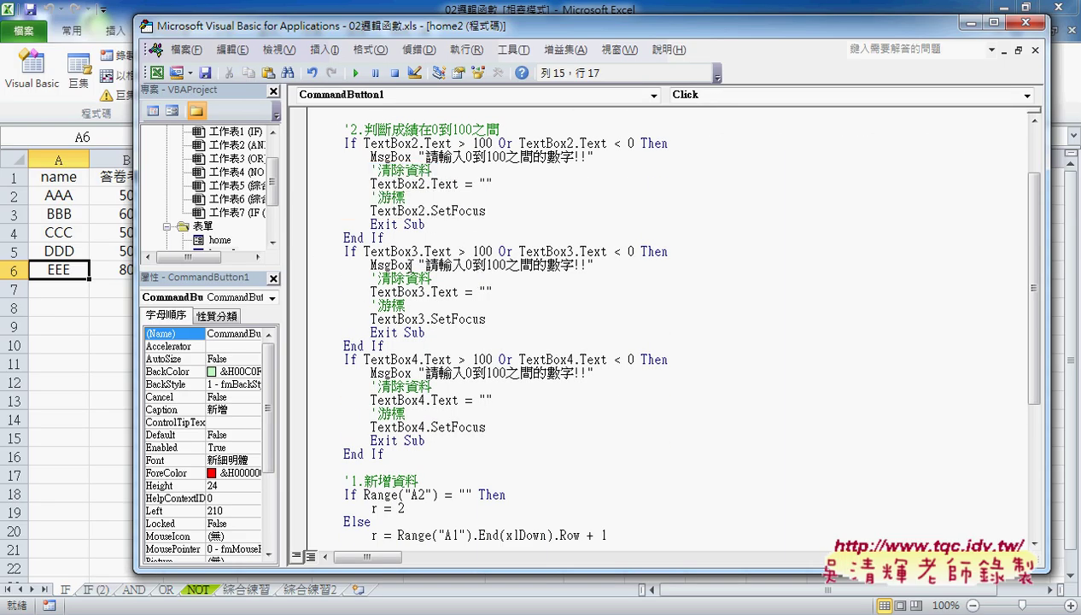
{"action": "left_click", "coordinate": [410, 263]}
{"action": "left_click_drag", "start_coordinate": [386, 239], "coordinate": [317, 149]}
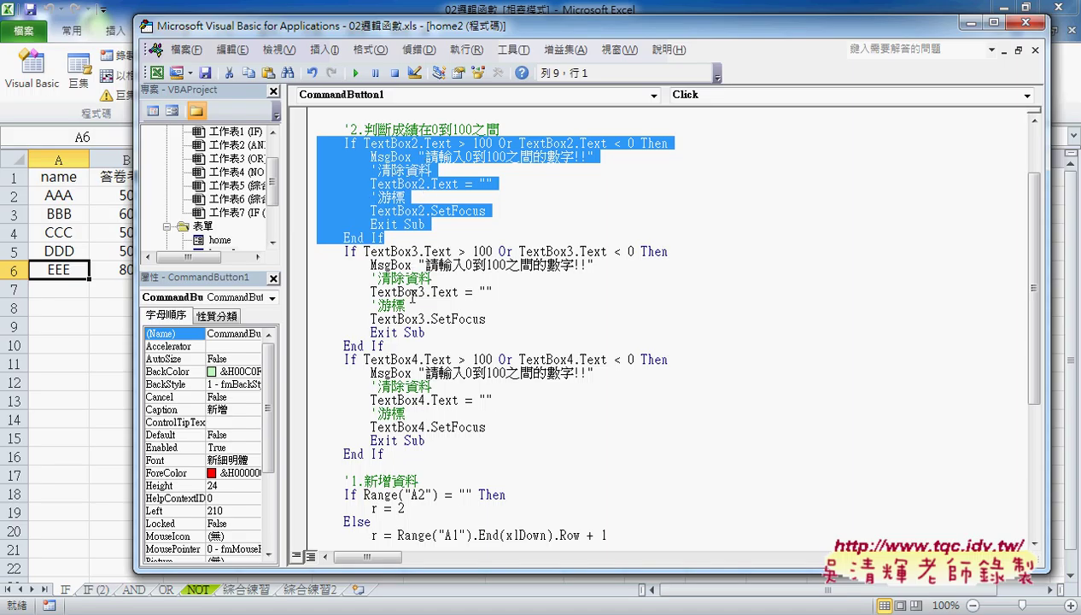
{"action": "left_click", "coordinate": [416, 251]}
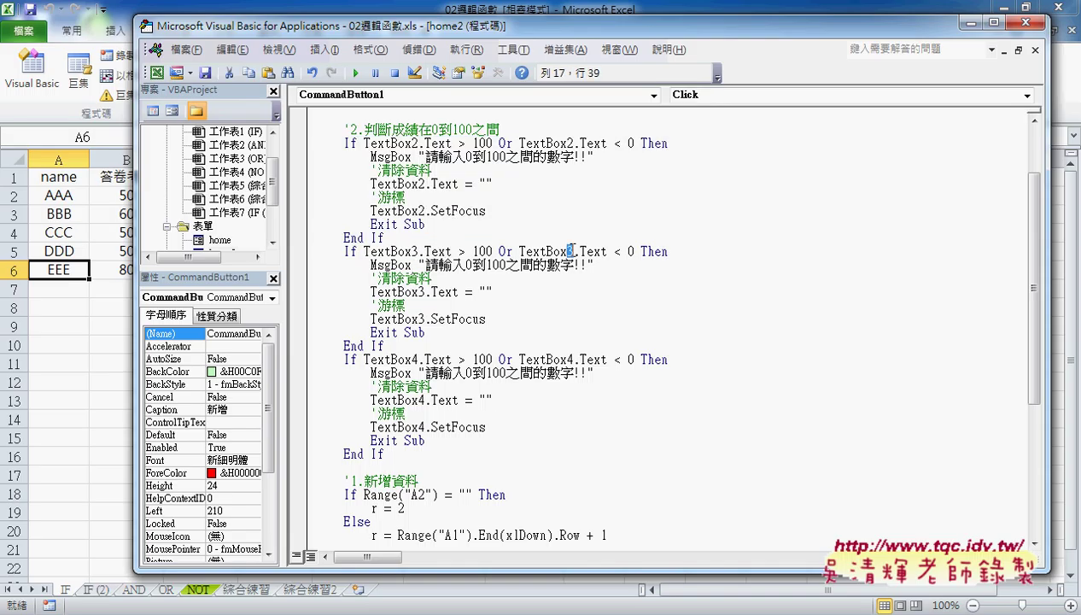
- Review the TextBox3 and TextBox4 checks and their SetFocus lines, then return to the worksheet
{"action": "left_click", "coordinate": [424, 292]}
{"action": "left_click_drag", "start_coordinate": [418, 318], "coordinate": [424, 318]}
{"action": "scroll", "coordinate": [407, 333], "scroll_direction": "down", "scroll_amount": 2}
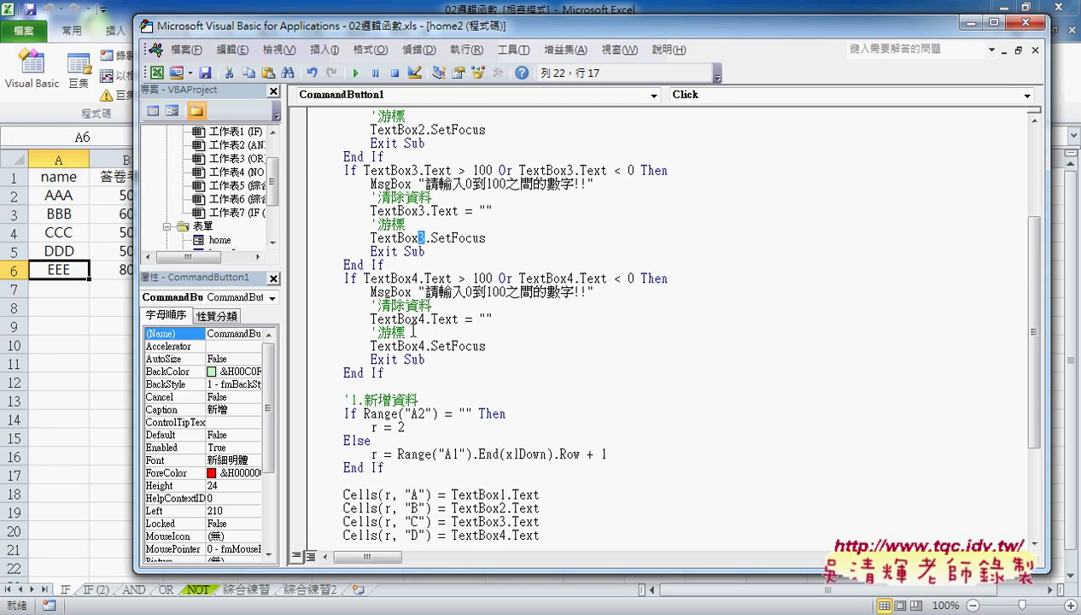
{"action": "left_click", "coordinate": [418, 279]}
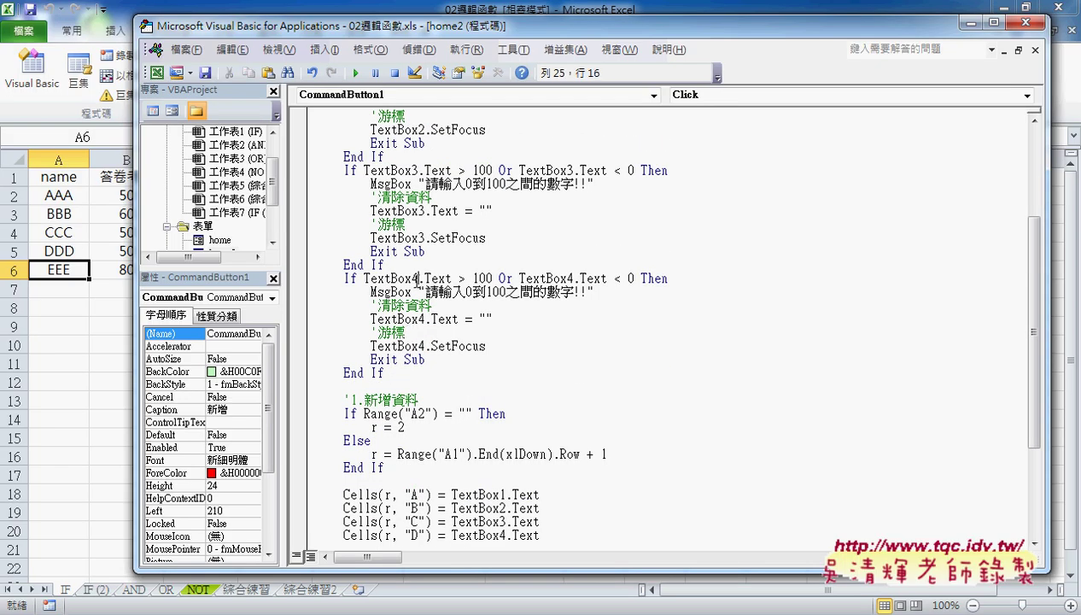
{"action": "left_click", "coordinate": [417, 346]}
{"action": "left_click", "coordinate": [116, 333]}
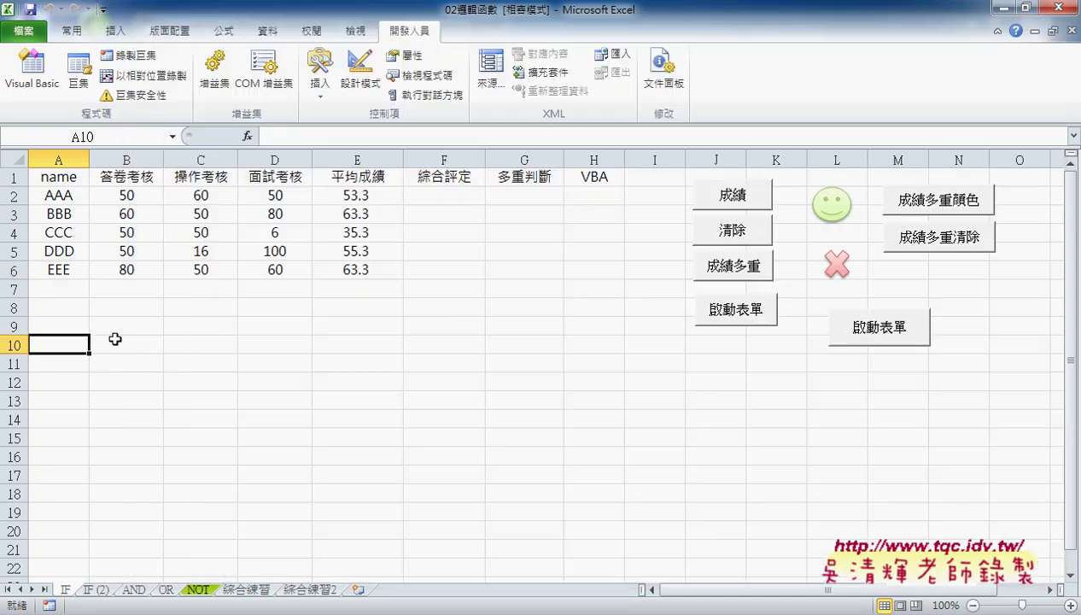
- Open the grade form and confirm an empty submission triggers the missing-data warning
{"action": "left_click", "coordinate": [742, 318]}
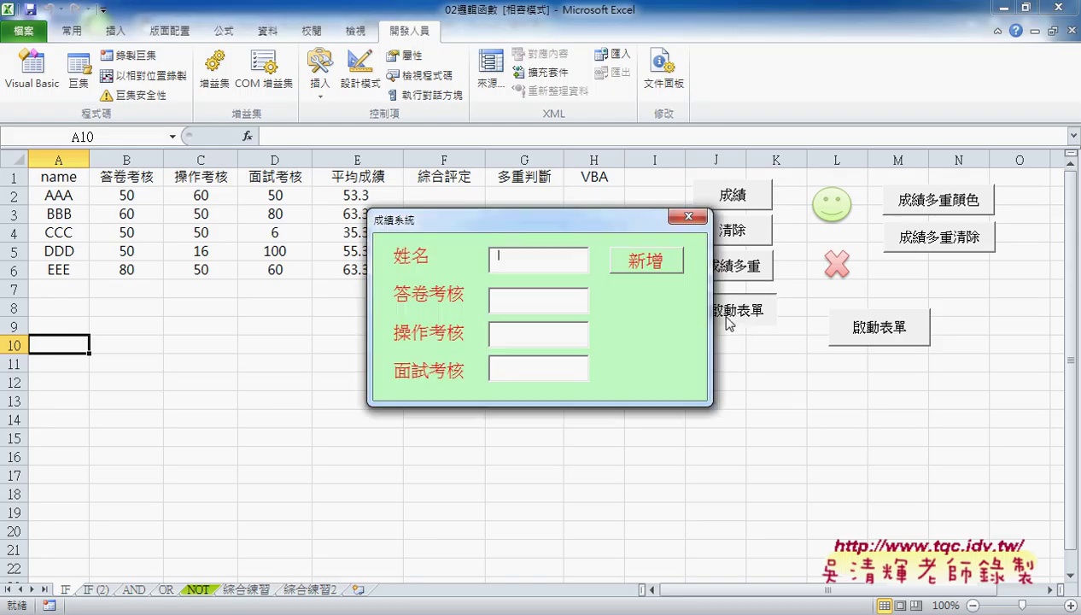
{"action": "left_click", "coordinate": [664, 265]}
{"action": "left_click", "coordinate": [555, 365]}
- Enter FFF with scores 50, 60 and 130, and confirm 130 is rejected as out of range
{"action": "left_click", "coordinate": [530, 256]}
{"action": "type", "text": "FFF"}
{"action": "left_click", "coordinate": [537, 299]}
{"action": "type", "text": "50"}
{"action": "left_click", "coordinate": [538, 334]}
{"action": "type", "text": "60"}
{"action": "left_click", "coordinate": [538, 367]}
{"action": "type", "text": "130"}
{"action": "left_click", "coordinate": [635, 269]}
{"action": "left_click_drag", "start_coordinate": [741, 279], "coordinate": [775, 280]}
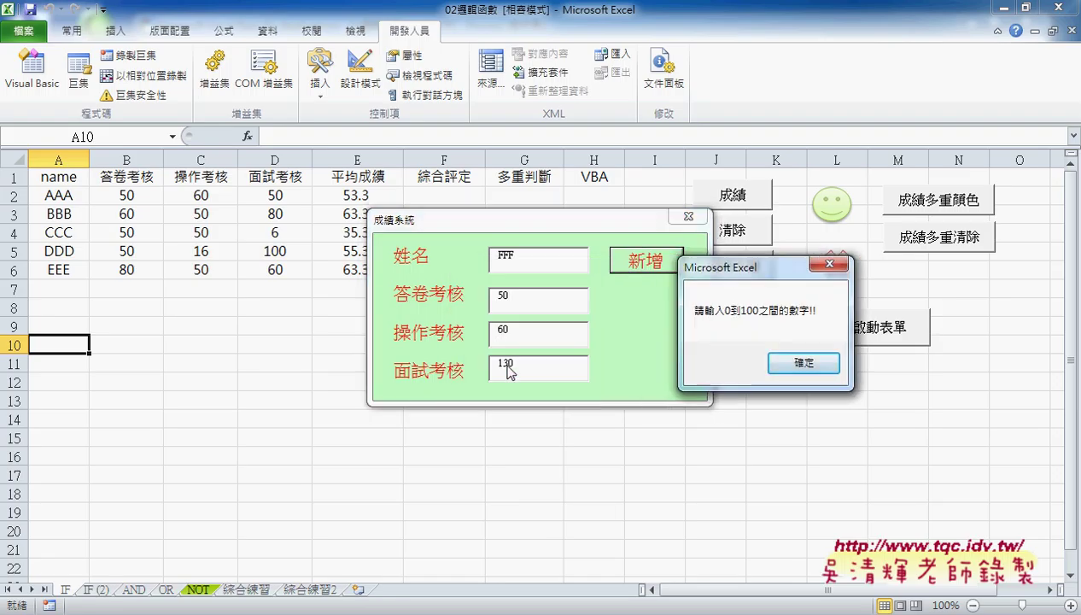
{"action": "left_click", "coordinate": [798, 367]}
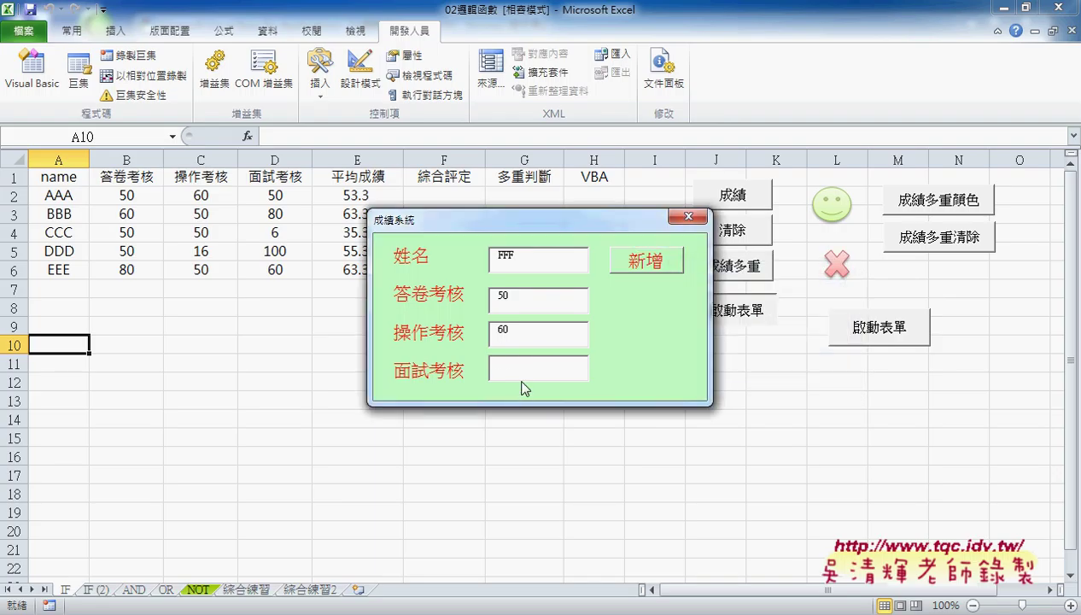
- Change the 面試考核 score to 50, add FFF as row 7, and close the form
{"action": "type", "text": "50"}
{"action": "left_click", "coordinate": [647, 261]}
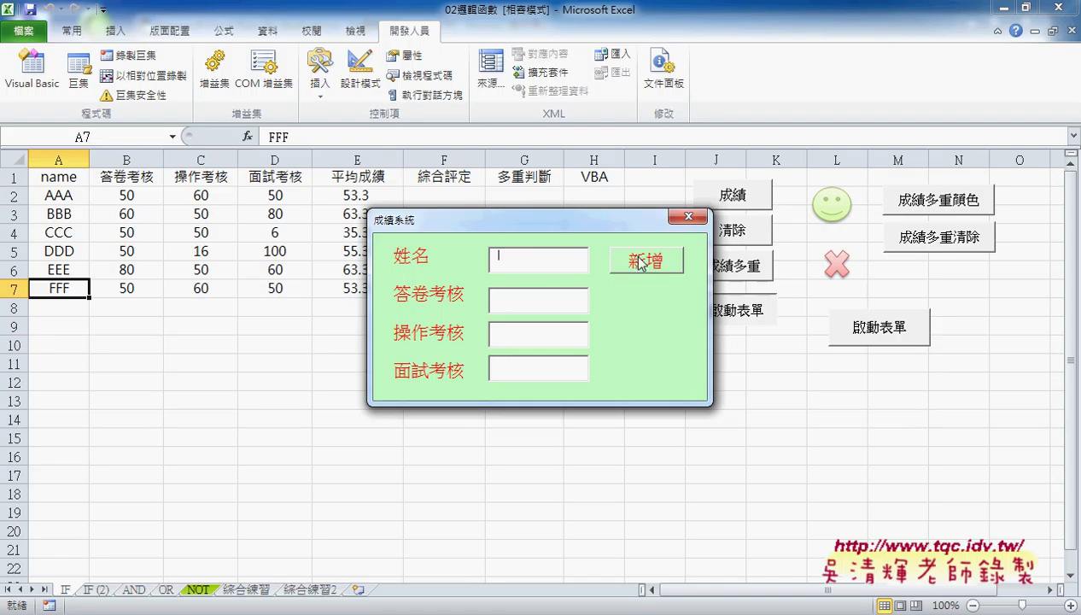
{"action": "left_click_drag", "start_coordinate": [595, 224], "coordinate": [759, 227]}
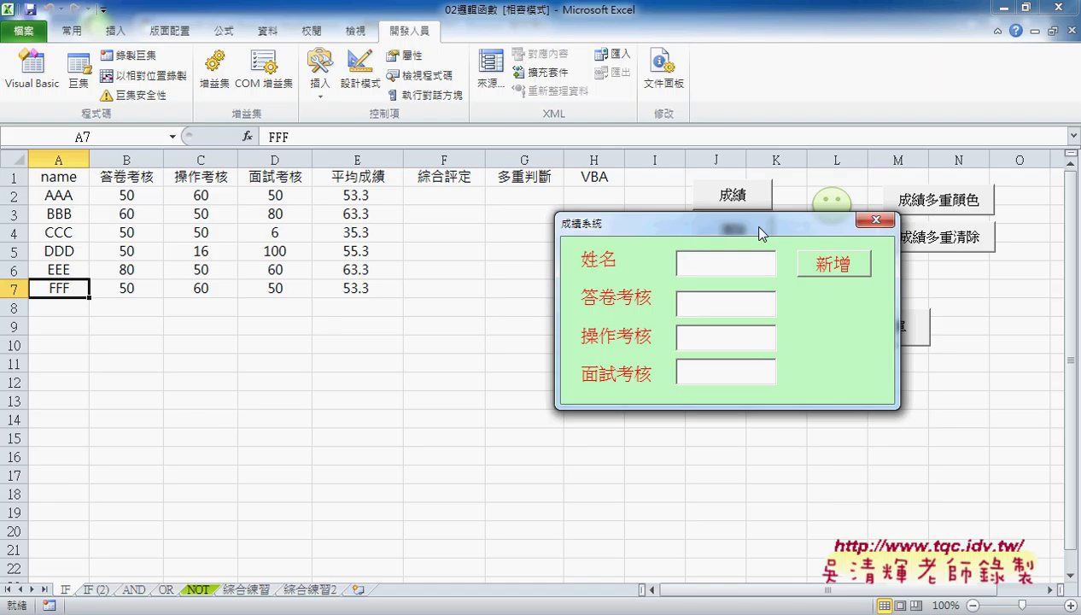
{"action": "left_click", "coordinate": [874, 219]}
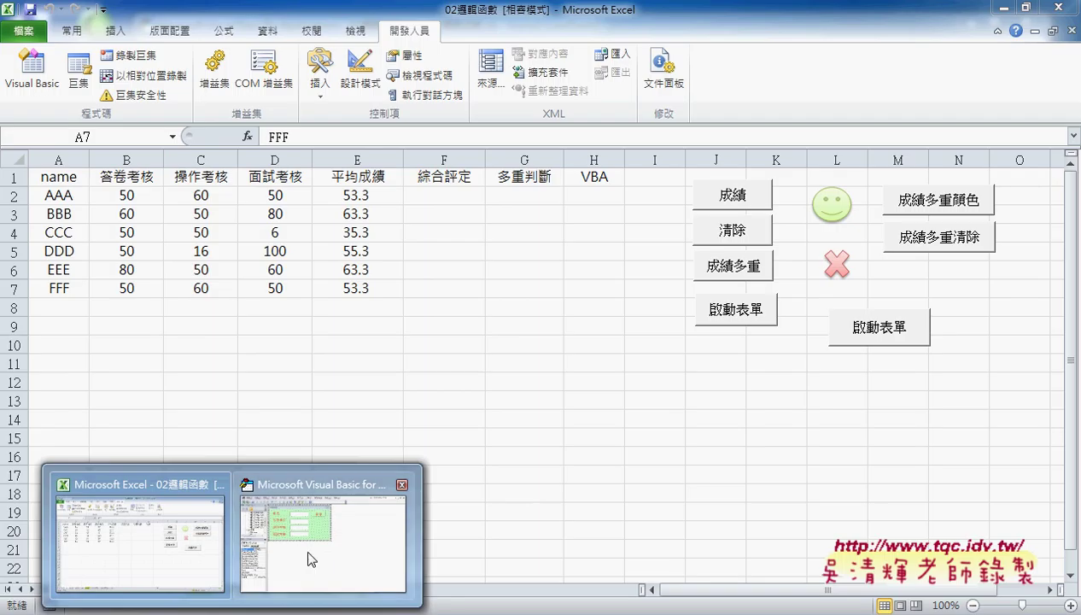
- Return to the VBA editor and show the home2 新增 button's Click code
{"action": "left_click", "coordinate": [311, 553]}
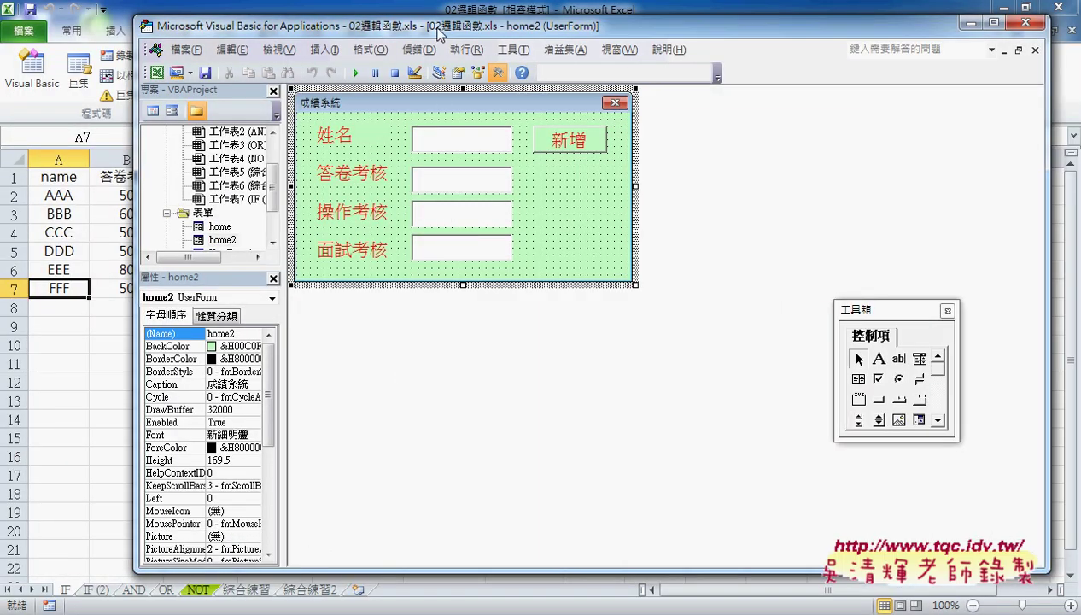
{"action": "left_click_drag", "start_coordinate": [436, 35], "coordinate": [493, 51]}
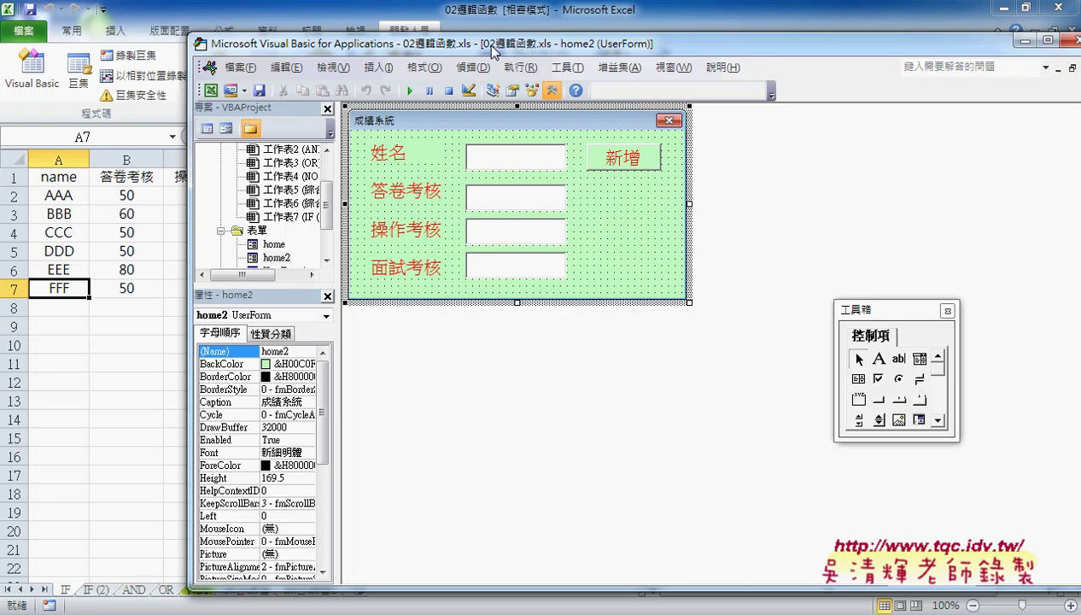
{"action": "left_click", "coordinate": [609, 159]}
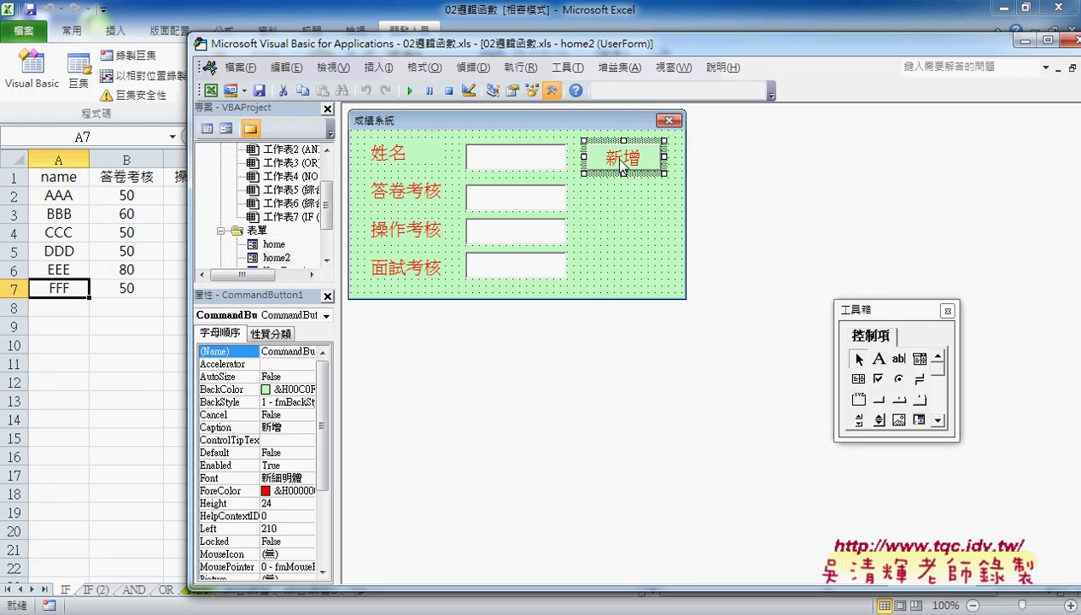
{"action": "double_click", "coordinate": [622, 162]}
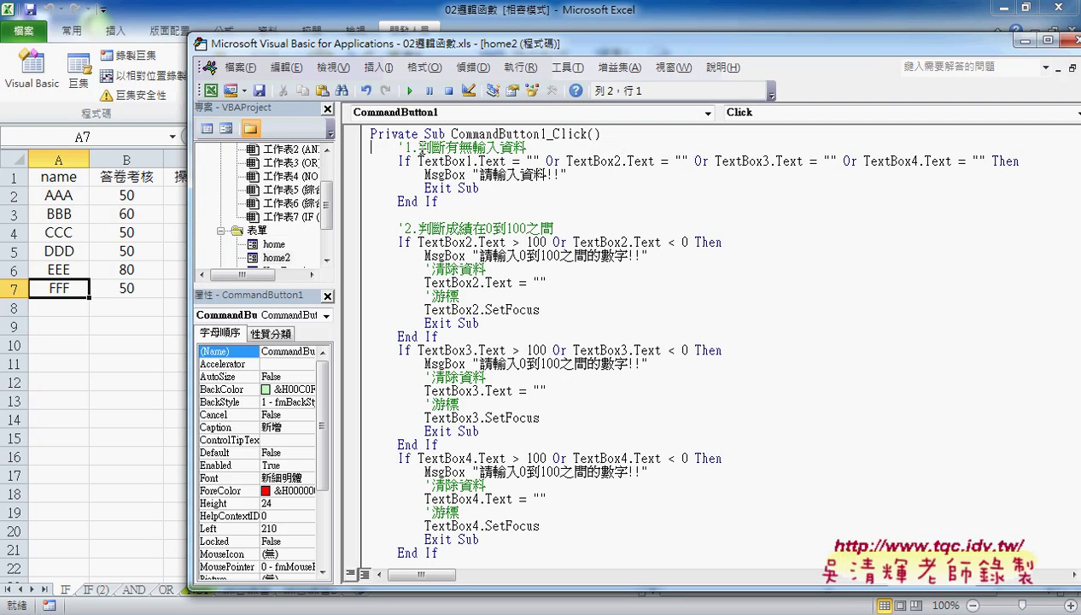
- Highlight the empty-input and 0-to-100 range check comments and their validation code
{"action": "left_click_drag", "start_coordinate": [401, 147], "coordinate": [531, 147]}
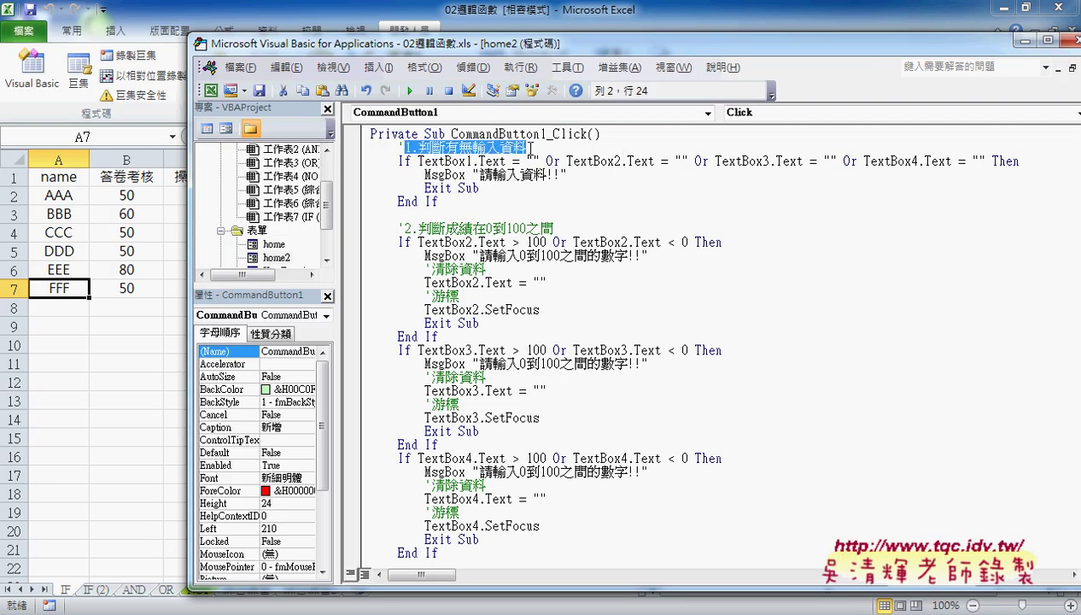
{"action": "left_click_drag", "start_coordinate": [401, 228], "coordinate": [551, 228]}
{"action": "scroll", "coordinate": [547, 239], "scroll_direction": "down", "scroll_amount": 2}
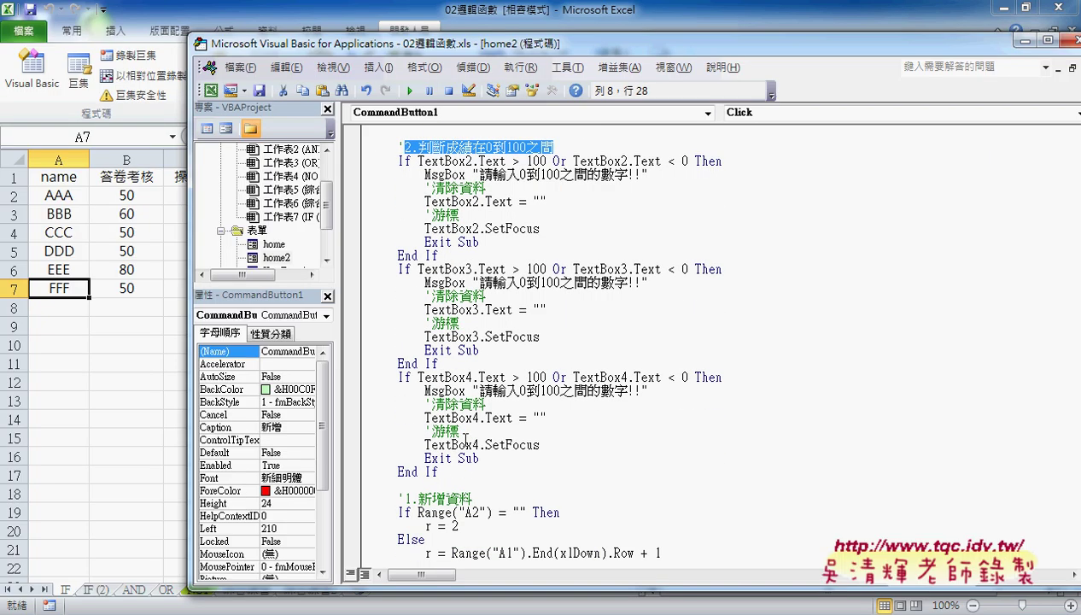
{"action": "left_click_drag", "start_coordinate": [447, 483], "coordinate": [354, 221]}
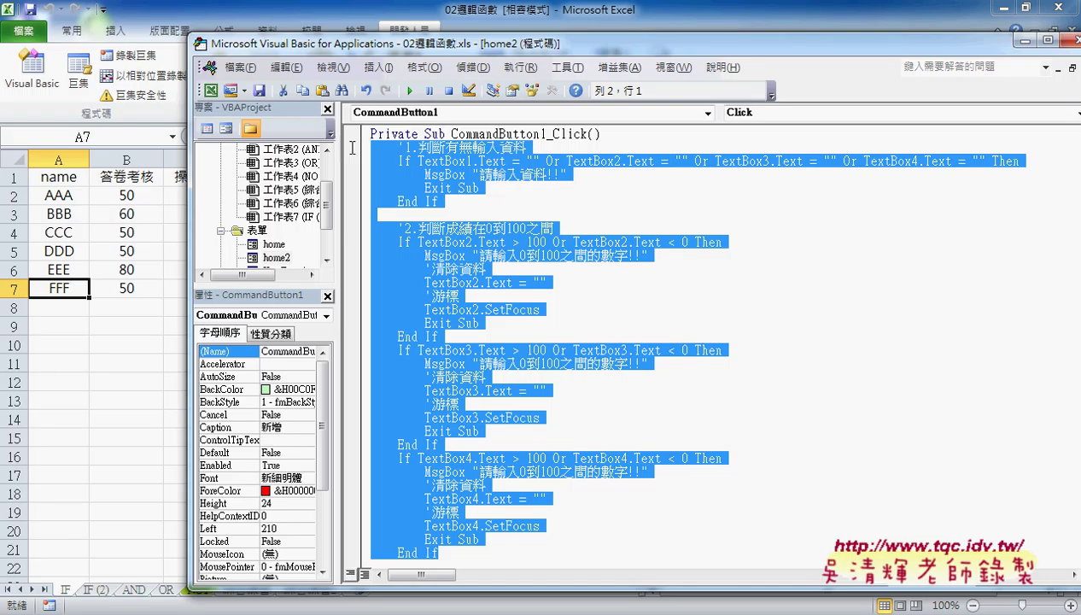